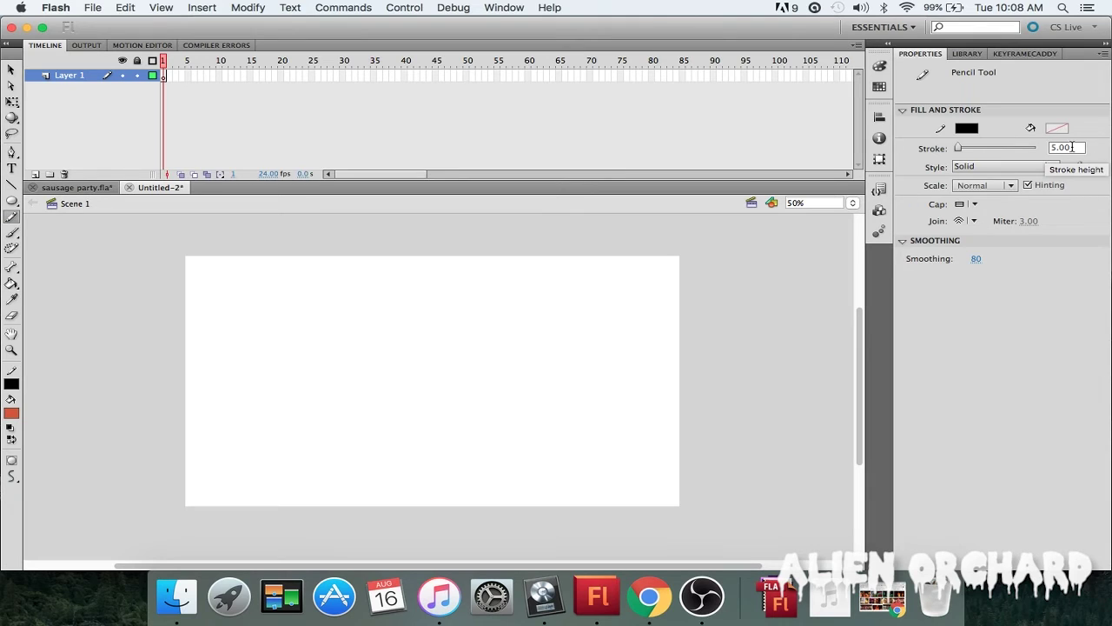
- Draw two rounded eye outlines side by side near the stage's centre with the Pencil tool, using a 5.00 black stroke
{"action": "left_click", "coordinate": [1077, 148]}
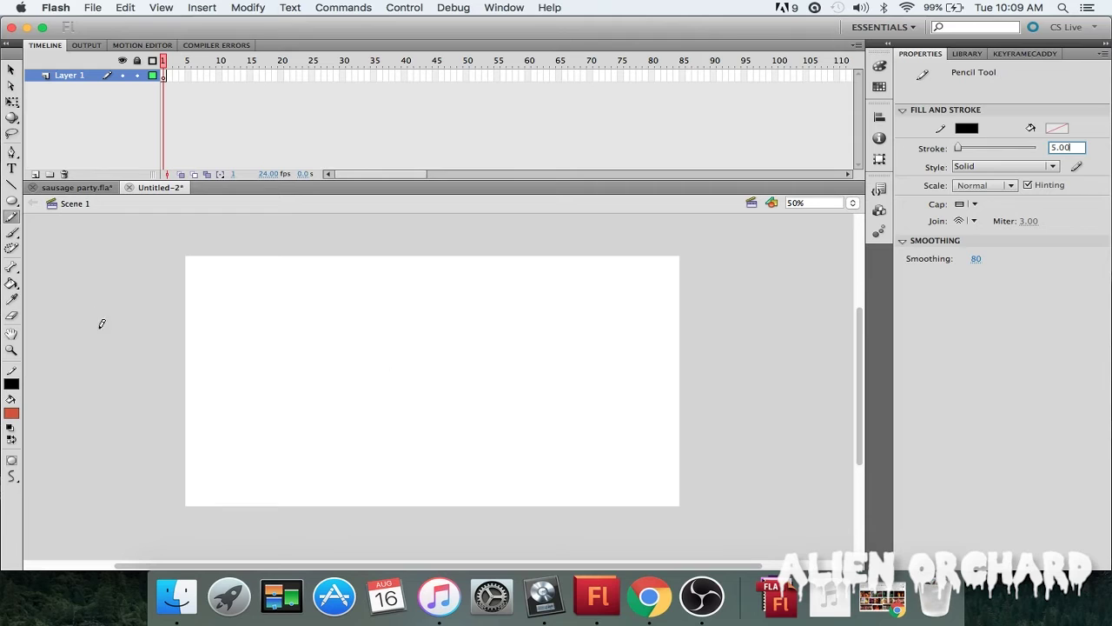
{"action": "key", "text": "super+1"}
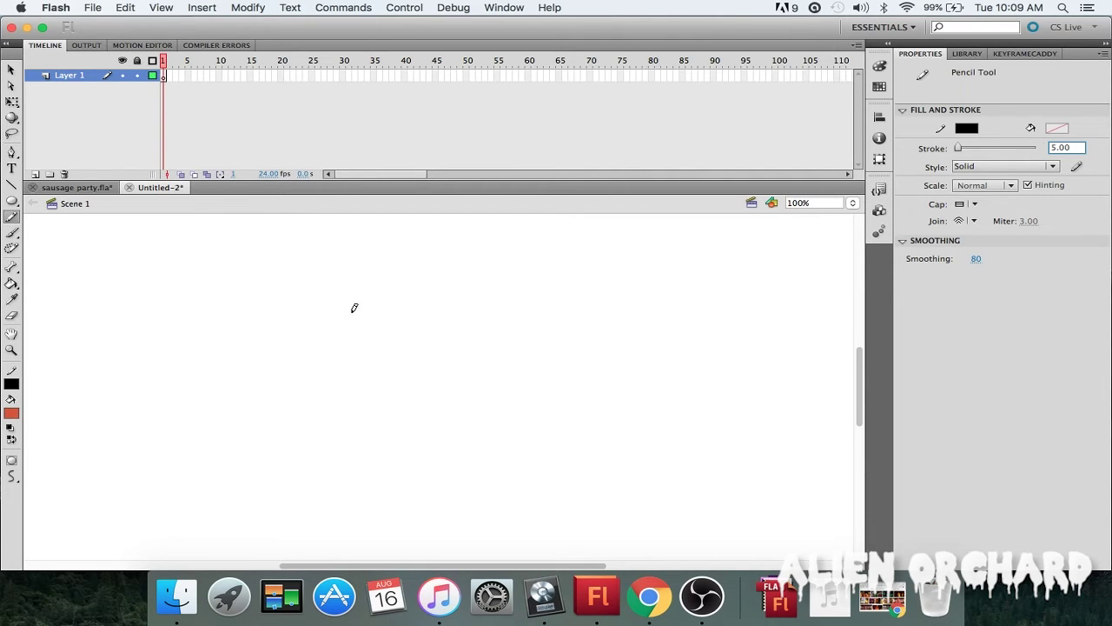
{"action": "mouse_move", "coordinate": [354, 310]}
{"action": "left_mouse_down"}
{"action": "mouse_move", "coordinate": [329, 320]}
{"action": "mouse_move", "coordinate": [318, 351]}
{"action": "mouse_move", "coordinate": [323, 370]}
{"action": "mouse_move", "coordinate": [367, 388]}
{"action": "mouse_move", "coordinate": [399, 374]}
{"action": "mouse_move", "coordinate": [410, 343]}
{"action": "mouse_move", "coordinate": [377, 303]}
{"action": "mouse_move", "coordinate": [353, 309]}
{"action": "left_mouse_up"}
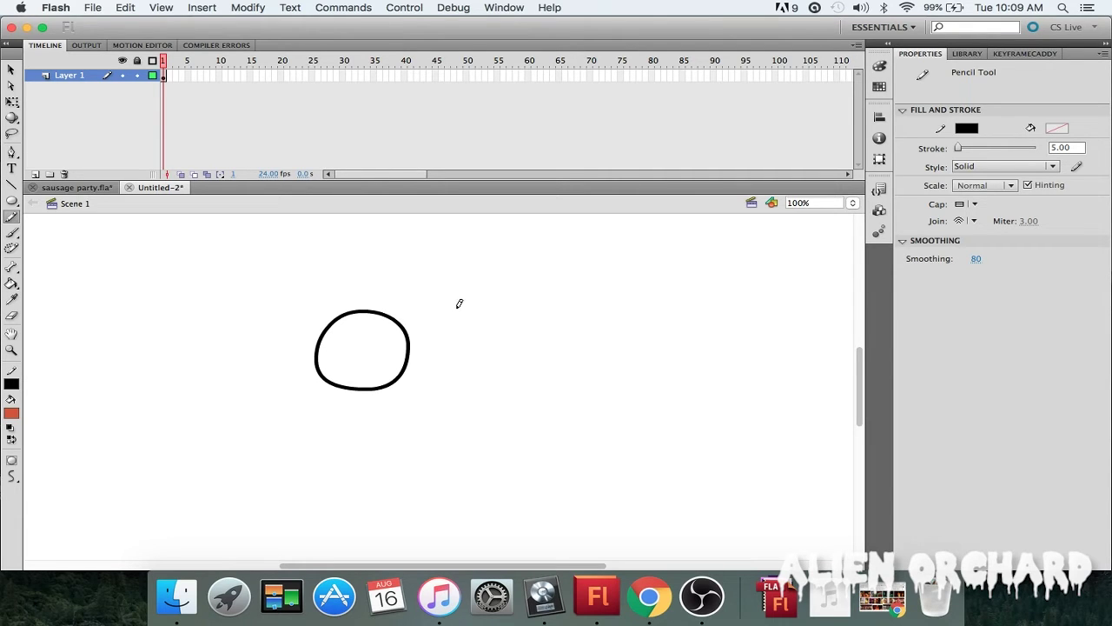
{"action": "mouse_move", "coordinate": [462, 303]}
{"action": "left_mouse_down"}
{"action": "mouse_move", "coordinate": [444, 319]}
{"action": "mouse_move", "coordinate": [432, 362]}
{"action": "mouse_move", "coordinate": [496, 383]}
{"action": "mouse_move", "coordinate": [532, 372]}
{"action": "mouse_move", "coordinate": [540, 328]}
{"action": "mouse_move", "coordinate": [514, 310]}
{"action": "mouse_move", "coordinate": [460, 304]}
{"action": "left_mouse_up"}
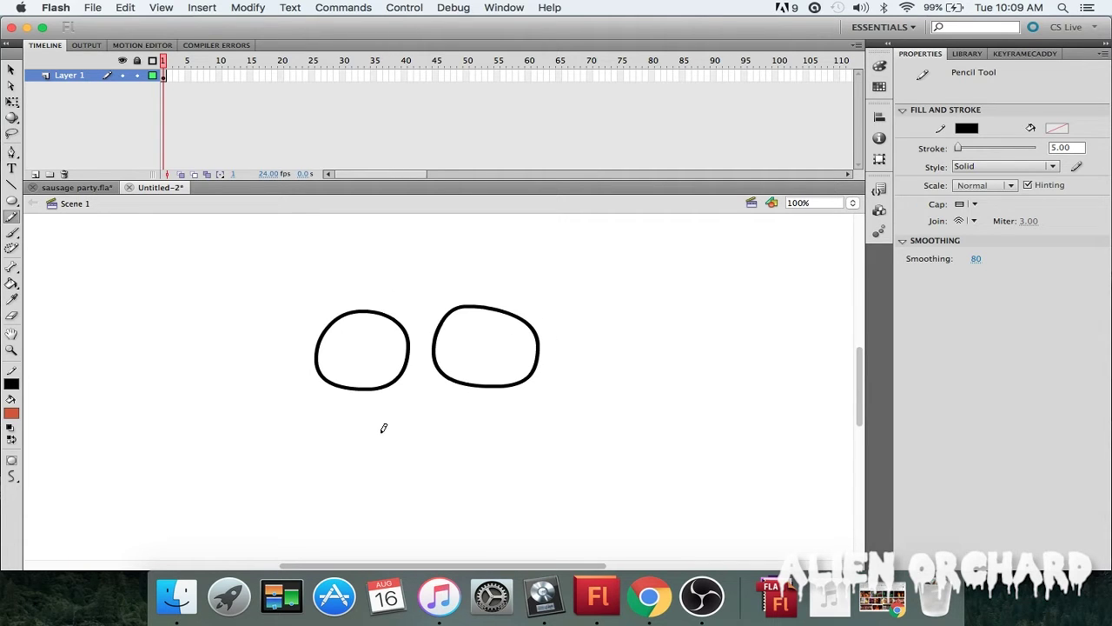
{"action": "key", "text": "super+z"}
{"action": "mouse_move", "coordinate": [462, 308]}
{"action": "left_mouse_down"}
{"action": "mouse_move", "coordinate": [446, 332]}
{"action": "mouse_move", "coordinate": [446, 364]}
{"action": "mouse_move", "coordinate": [524, 374]}
{"action": "mouse_move", "coordinate": [541, 359]}
{"action": "mouse_move", "coordinate": [545, 322]}
{"action": "mouse_move", "coordinate": [465, 304]}
{"action": "left_mouse_up"}
{"action": "scroll", "coordinate": [313, 431], "scroll_direction": "down", "scroll_amount": 2}
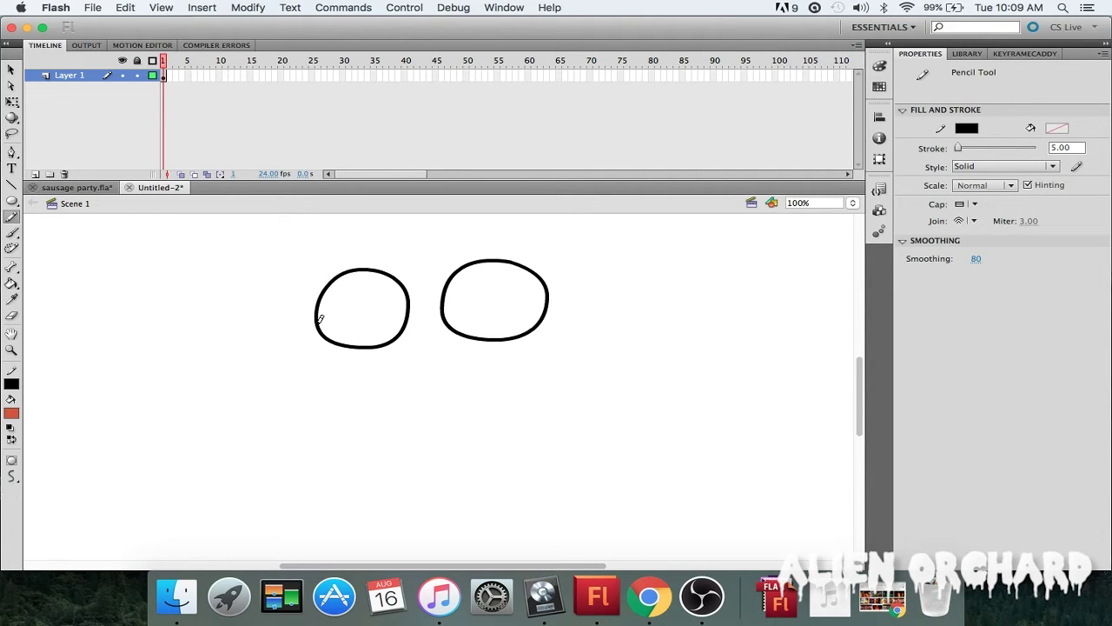
- Draw an upward-arching lower eyelid line across each of the two eyes
{"action": "left_click_drag", "start_coordinate": [319, 315], "coordinate": [413, 304]}
{"action": "key", "text": "super+z"}
{"action": "mouse_move", "coordinate": [318, 324]}
{"action": "left_mouse_down"}
{"action": "mouse_move", "coordinate": [353, 309]}
{"action": "mouse_move", "coordinate": [548, 300]}
{"action": "left_mouse_up"}
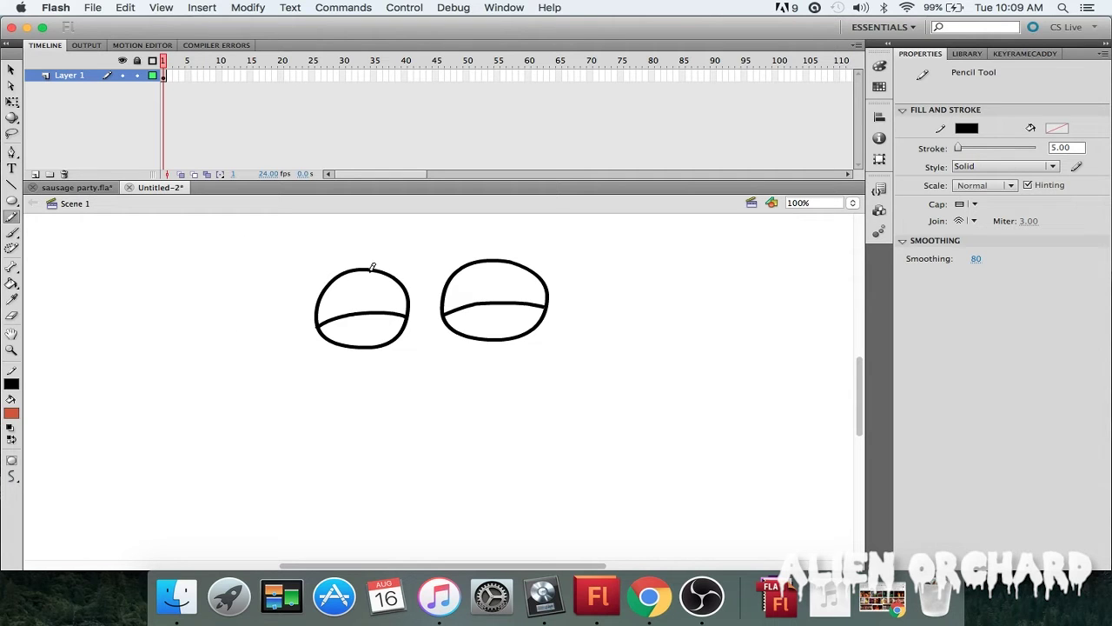
- Draw a curved iris against the upper-right edge of each eye
{"action": "mouse_move", "coordinate": [367, 275]}
{"action": "left_mouse_down"}
{"action": "mouse_move", "coordinate": [381, 304]}
{"action": "mouse_move", "coordinate": [408, 296]}
{"action": "mouse_move", "coordinate": [364, 284]}
{"action": "mouse_move", "coordinate": [368, 297]}
{"action": "mouse_move", "coordinate": [393, 303]}
{"action": "mouse_move", "coordinate": [408, 289]}
{"action": "mouse_move", "coordinate": [365, 280]}
{"action": "mouse_move", "coordinate": [383, 301]}
{"action": "mouse_move", "coordinate": [409, 287]}
{"action": "left_mouse_up"}
{"action": "key", "text": "super+z"}
{"action": "key", "text": "super+z"}
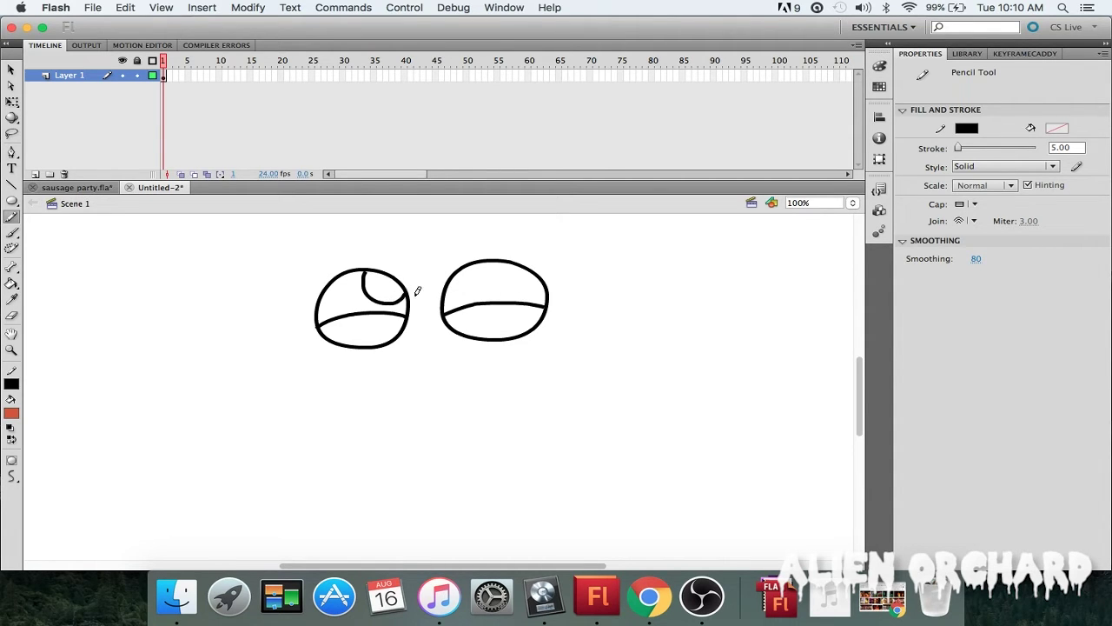
{"action": "mouse_move", "coordinate": [503, 259]}
{"action": "left_mouse_down"}
{"action": "mouse_move", "coordinate": [496, 274]}
{"action": "mouse_move", "coordinate": [511, 288]}
{"action": "mouse_move", "coordinate": [546, 278]}
{"action": "left_mouse_up"}
- Try to draw small round pupils freehand inside both irises
{"action": "left_click_drag", "start_coordinate": [371, 281], "coordinate": [378, 280]}
{"action": "left_click_drag", "start_coordinate": [511, 265], "coordinate": [507, 273]}
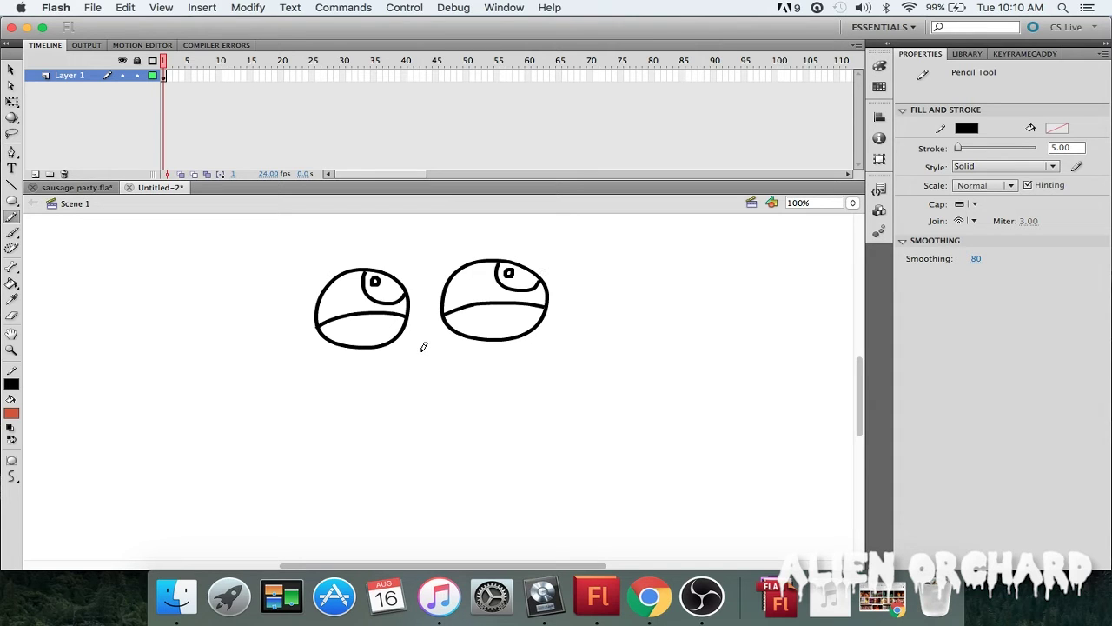
{"action": "scroll", "coordinate": [417, 348], "scroll_direction": "up", "scroll_amount": 2}
{"action": "key", "text": "super+z"}
{"action": "key", "text": "super+z"}
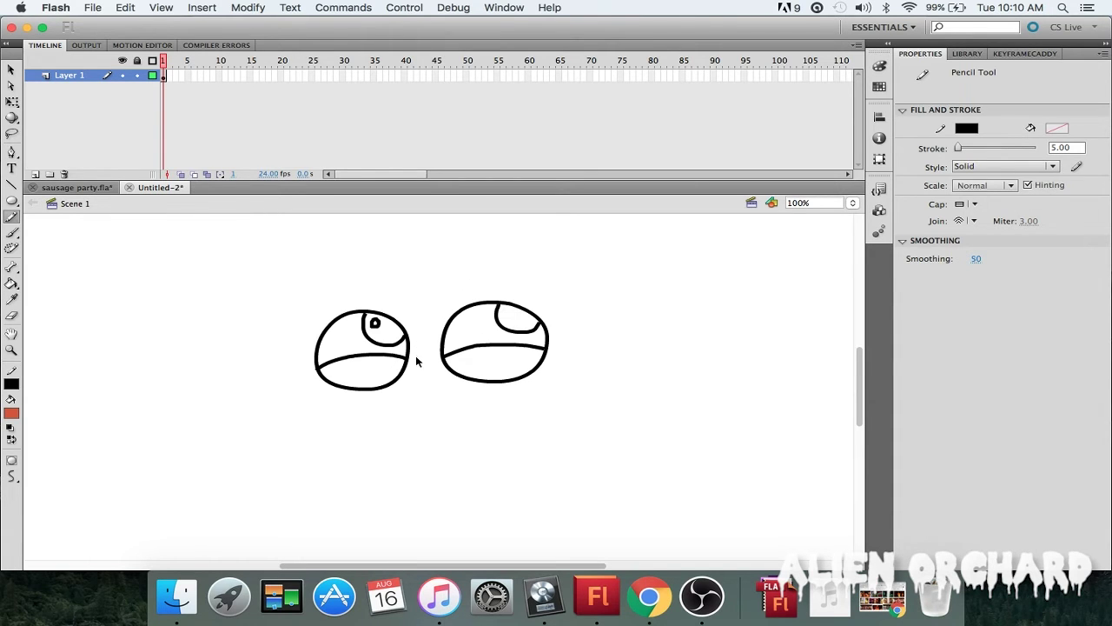
- Draw a small unfilled circle as the pupil in each iris with the Oval tool, setting the fill to none
{"action": "left_click", "coordinate": [11, 200]}
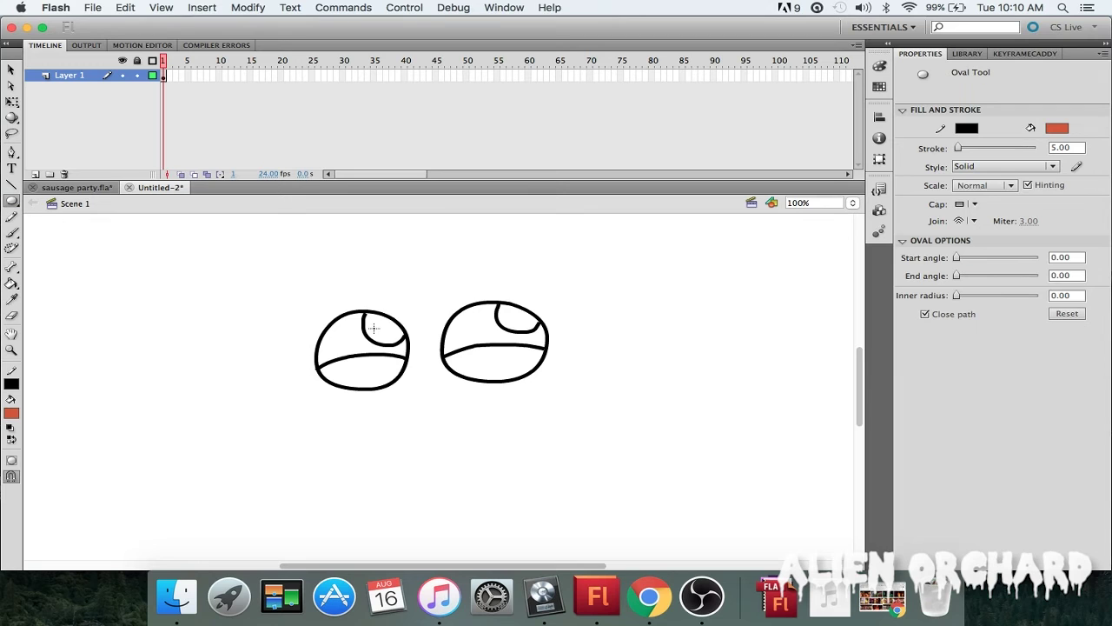
{"action": "left_click_drag", "start_coordinate": [374, 311], "coordinate": [385, 323]}
{"action": "key", "text": "super+z"}
{"action": "left_click", "coordinate": [11, 412]}
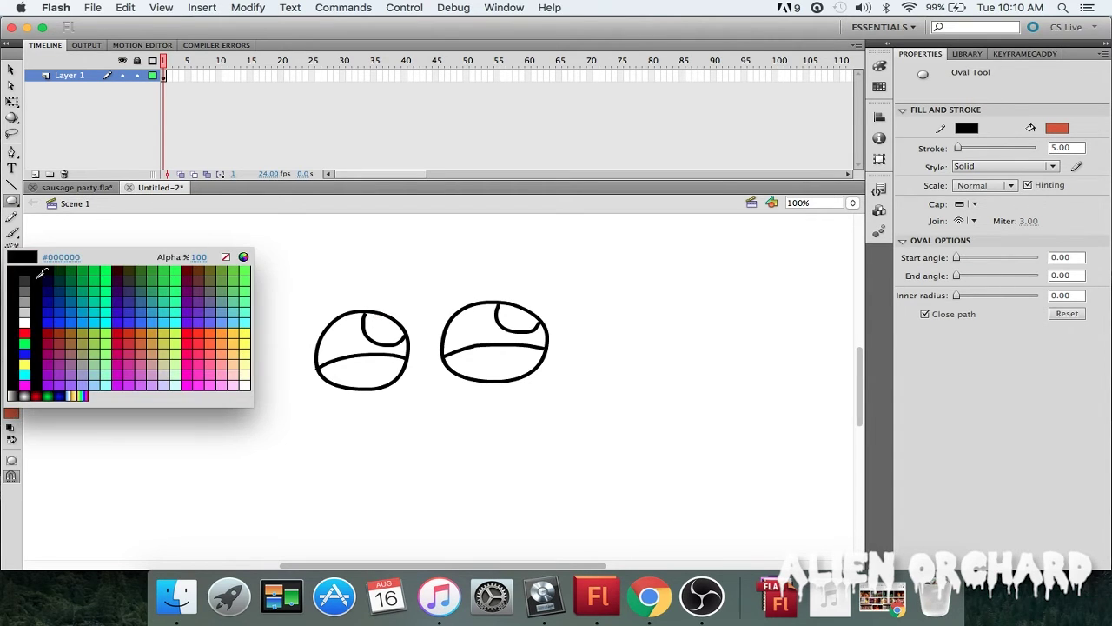
{"action": "left_click", "coordinate": [225, 256]}
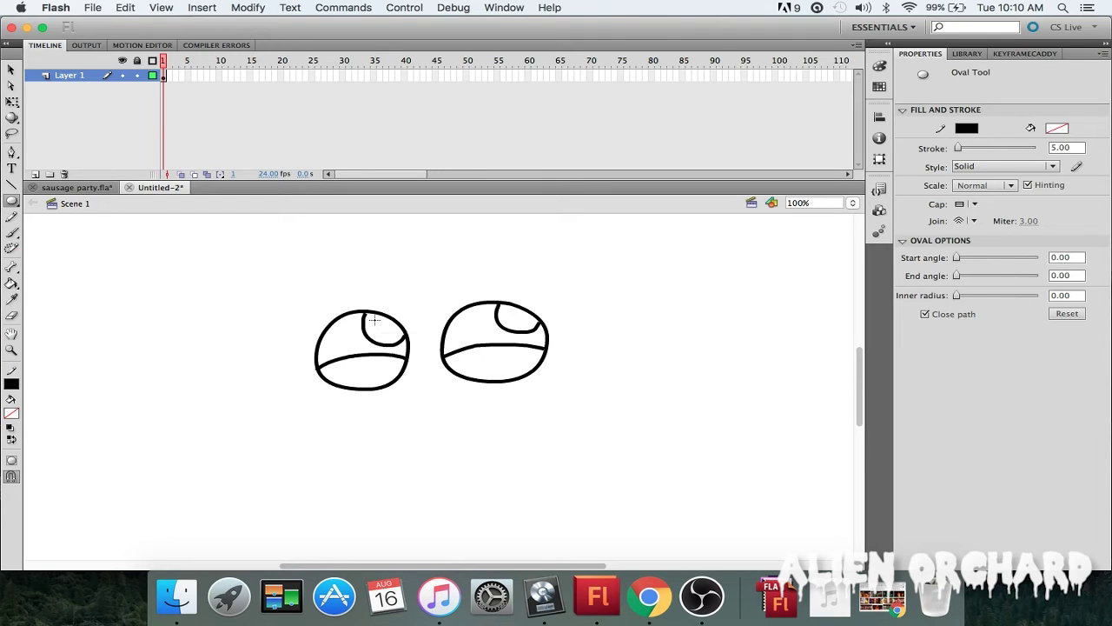
{"action": "left_click_drag", "start_coordinate": [373, 318], "coordinate": [385, 328]}
{"action": "left_click_drag", "start_coordinate": [512, 303], "coordinate": [517, 319]}
{"action": "key", "text": "super+z"}
{"action": "key", "text": "super+minus"}
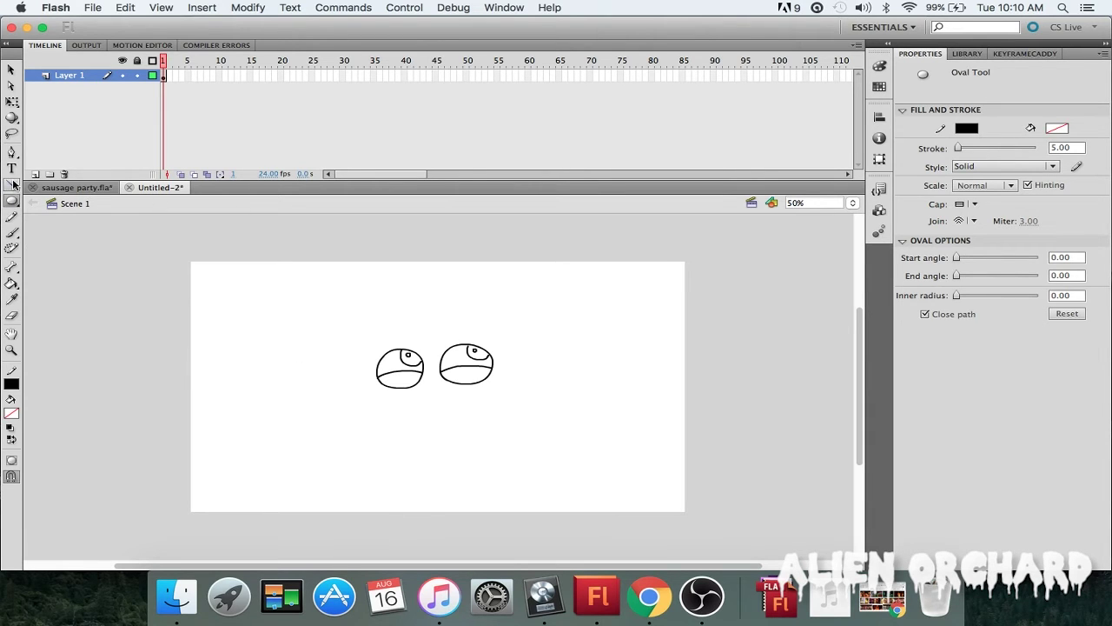
- Turn off stroke hinting and draw a closed, curved eyebrow above each eye with the Pencil tool
{"action": "left_click", "coordinate": [13, 219]}
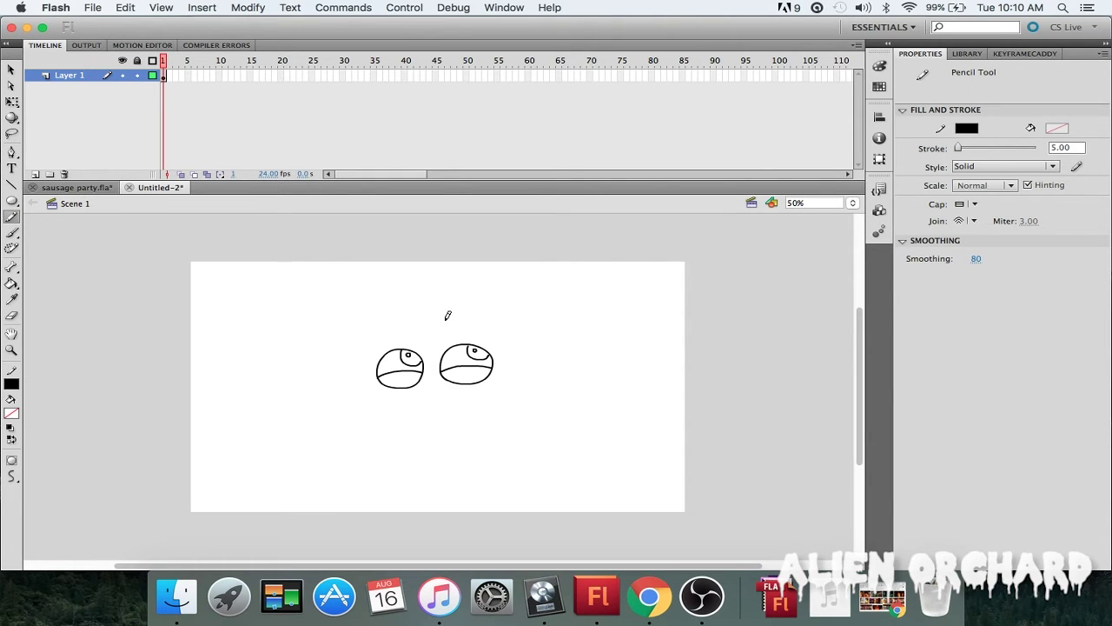
{"action": "mouse_move", "coordinate": [444, 321]}
{"action": "left_mouse_down"}
{"action": "mouse_move", "coordinate": [485, 330]}
{"action": "mouse_move", "coordinate": [445, 310]}
{"action": "left_mouse_up"}
{"action": "key", "text": "super+z"}
{"action": "key", "text": "super+1"}
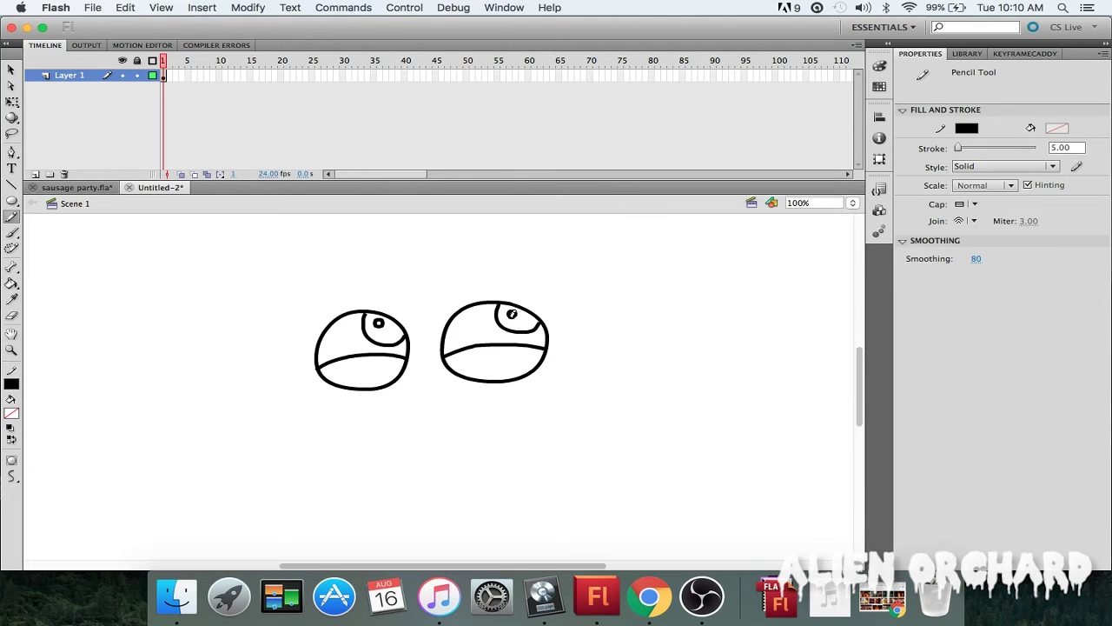
{"action": "left_click", "coordinate": [1028, 185]}
{"action": "mouse_move", "coordinate": [464, 258]}
{"action": "left_mouse_down"}
{"action": "mouse_move", "coordinate": [464, 270]}
{"action": "mouse_move", "coordinate": [539, 280]}
{"action": "mouse_move", "coordinate": [496, 249]}
{"action": "mouse_move", "coordinate": [464, 263]}
{"action": "left_mouse_up"}
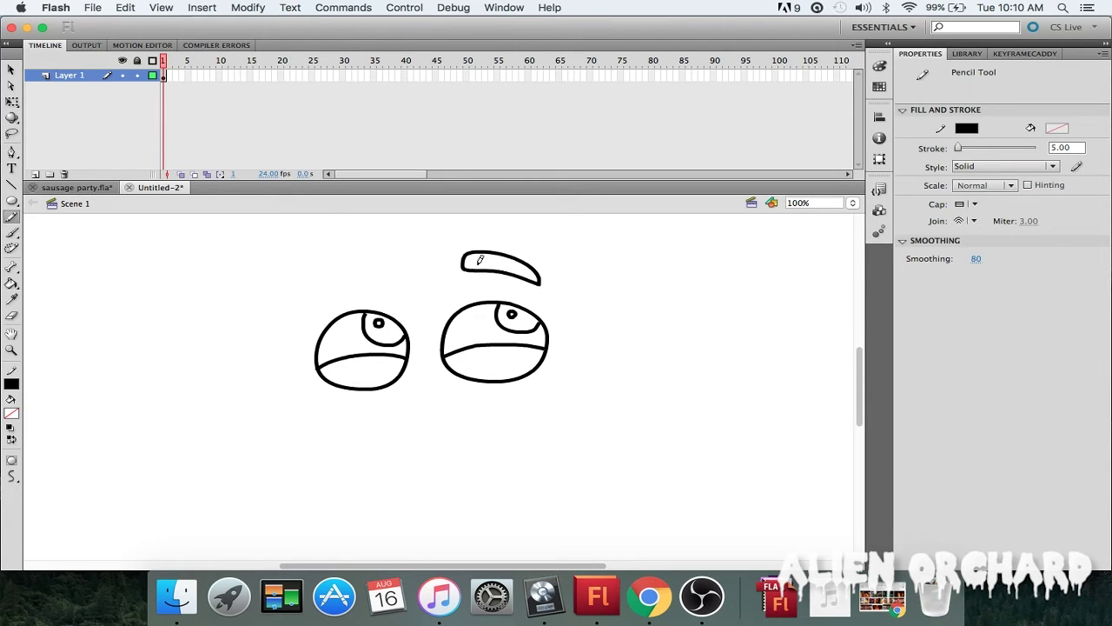
{"action": "mouse_move", "coordinate": [331, 289]}
{"action": "left_mouse_down"}
{"action": "mouse_move", "coordinate": [391, 265]}
{"action": "mouse_move", "coordinate": [350, 265]}
{"action": "mouse_move", "coordinate": [332, 280]}
{"action": "left_mouse_up"}
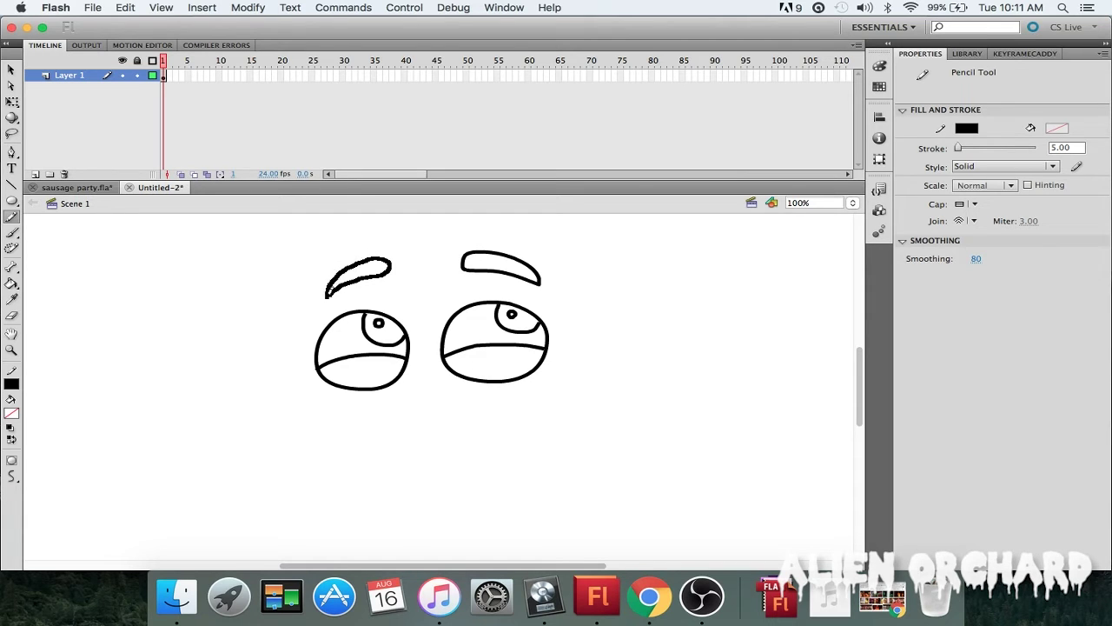
- Draw a closed, crescent-shaped smiling mouth below the eyes, rising towards its right end
{"action": "scroll", "coordinate": [434, 339], "scroll_direction": "down", "scroll_amount": 3}
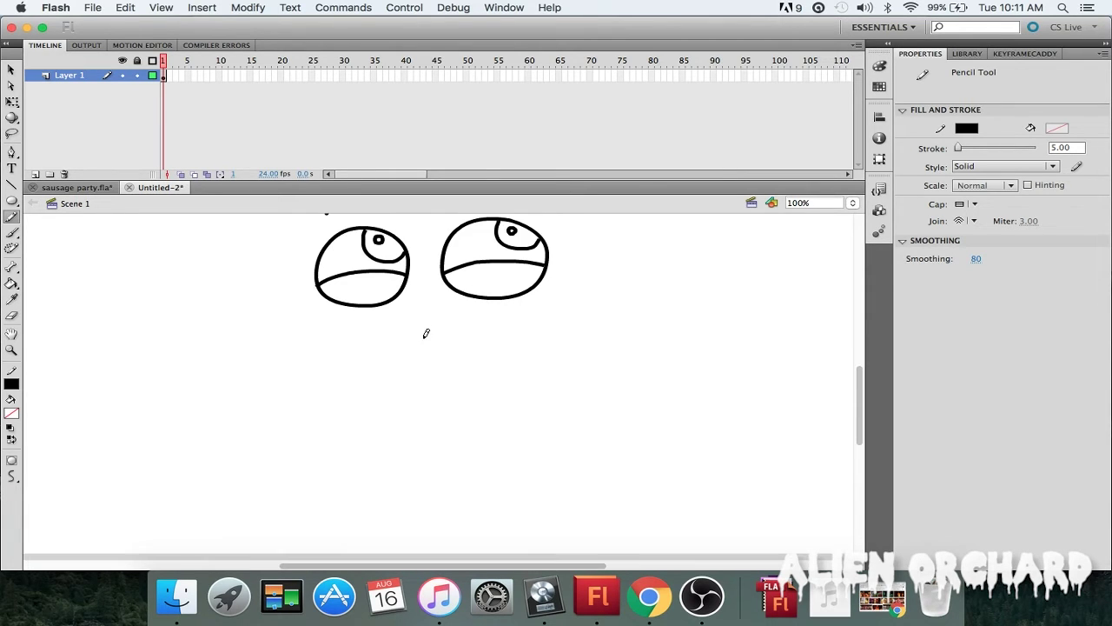
{"action": "scroll", "coordinate": [405, 376], "scroll_direction": "up", "scroll_amount": 4}
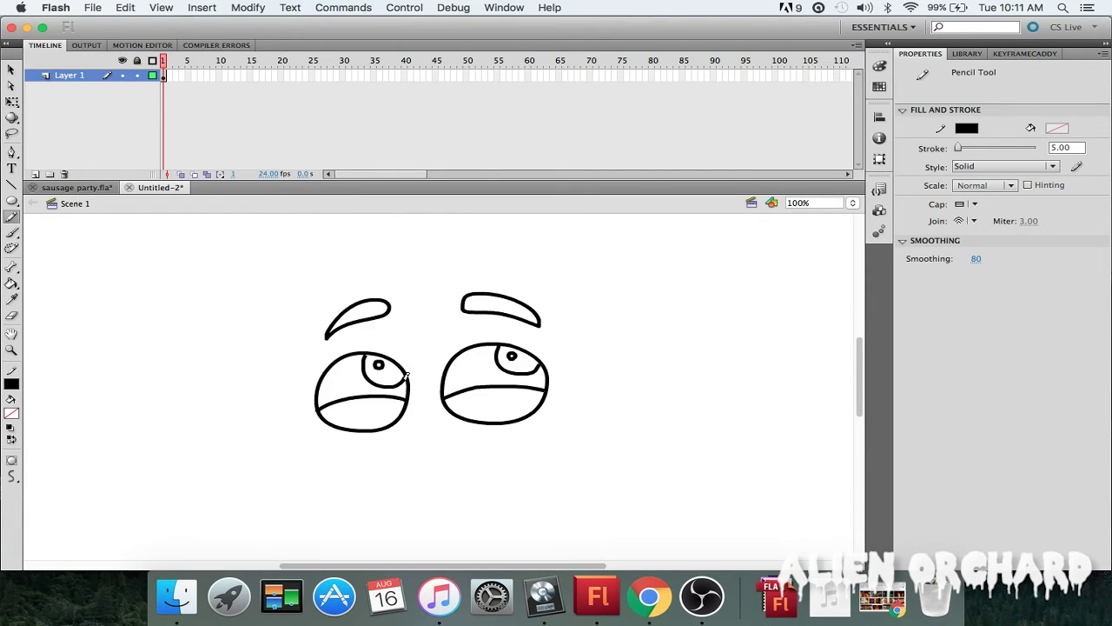
{"action": "scroll", "coordinate": [405, 376], "scroll_direction": "down", "scroll_amount": 2}
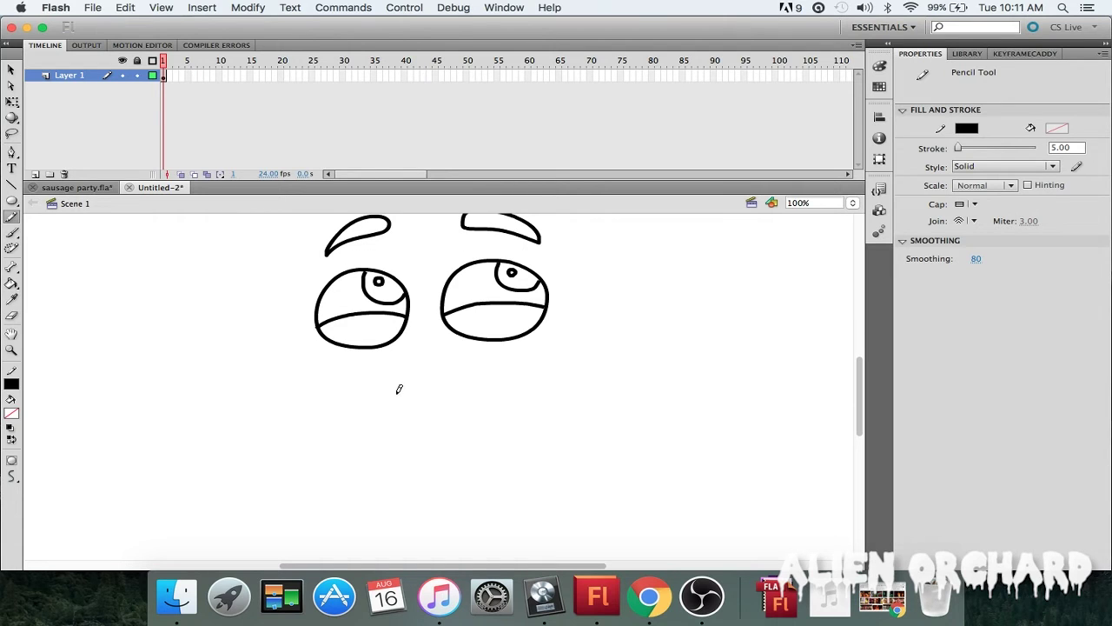
{"action": "mouse_move", "coordinate": [389, 396]}
{"action": "left_mouse_down"}
{"action": "mouse_move", "coordinate": [443, 395]}
{"action": "mouse_move", "coordinate": [511, 368]}
{"action": "mouse_move", "coordinate": [481, 402]}
{"action": "mouse_move", "coordinate": [426, 416]}
{"action": "mouse_move", "coordinate": [396, 412]}
{"action": "mouse_move", "coordinate": [390, 393]}
{"action": "left_mouse_up"}
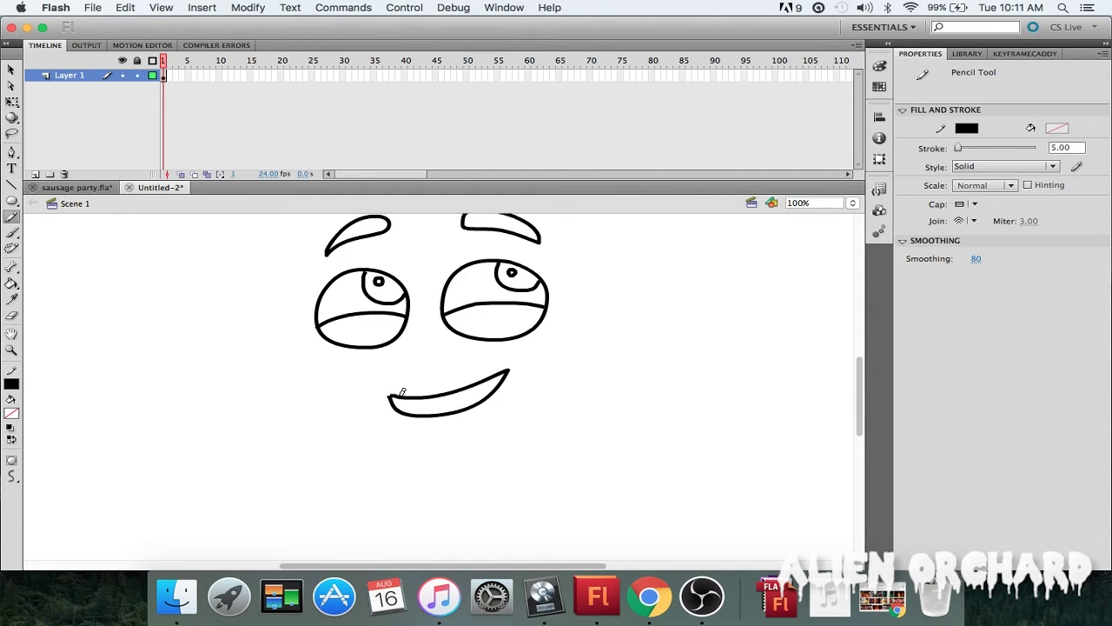
- Set the Pencil tool's stroke cap to Round
{"action": "left_click", "coordinate": [986, 186]}
{"action": "left_click", "coordinate": [1008, 376]}
{"action": "left_click", "coordinate": [1050, 167]}
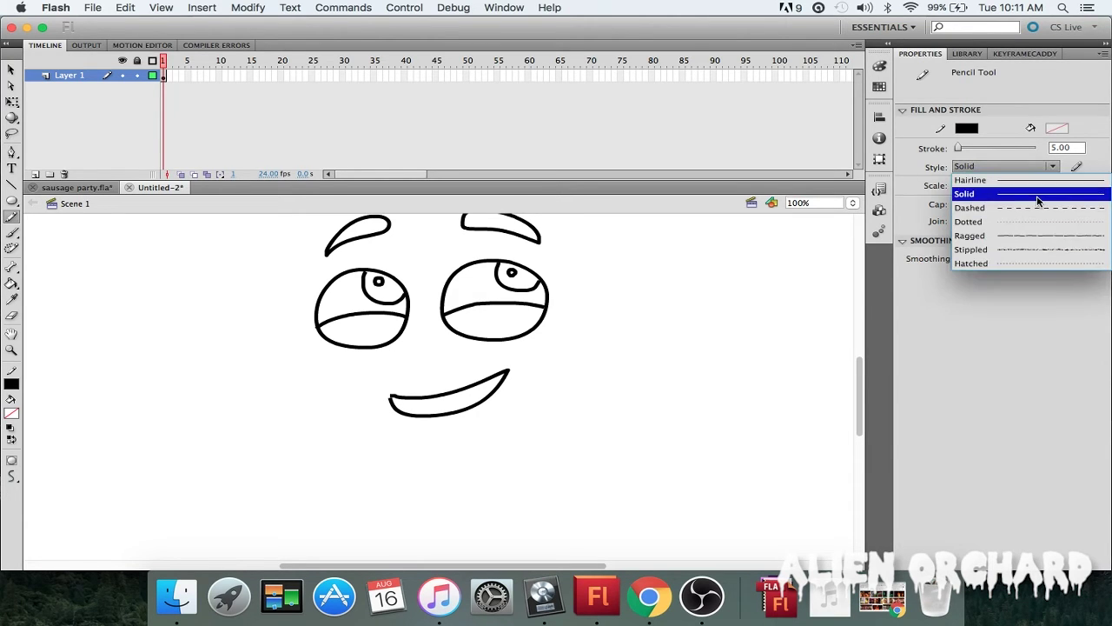
{"action": "left_click", "coordinate": [944, 206]}
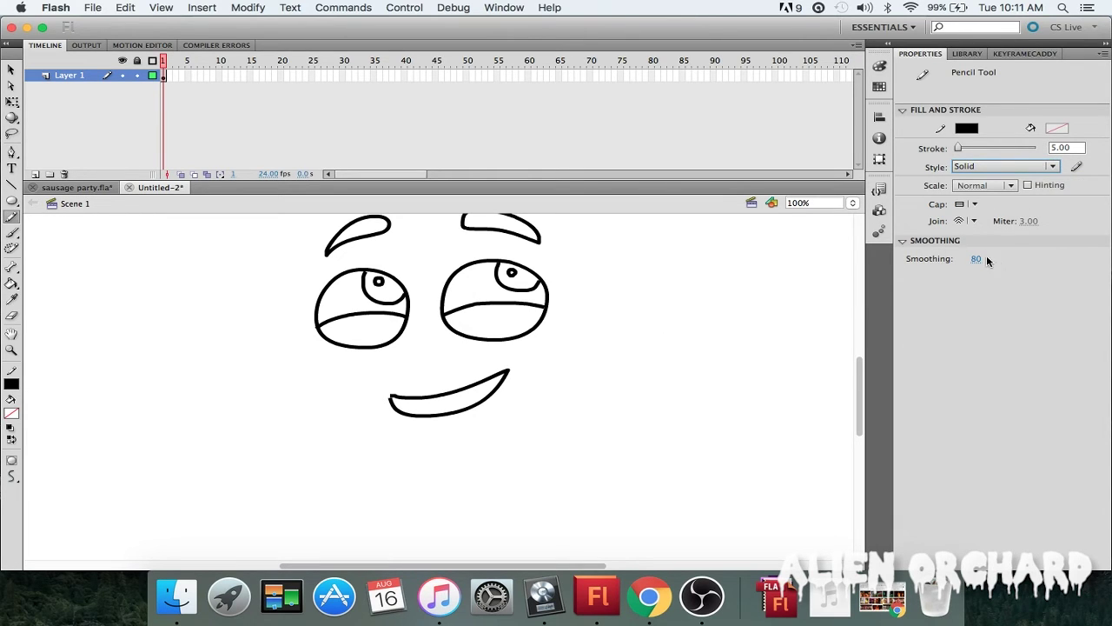
{"action": "left_click", "coordinate": [968, 205]}
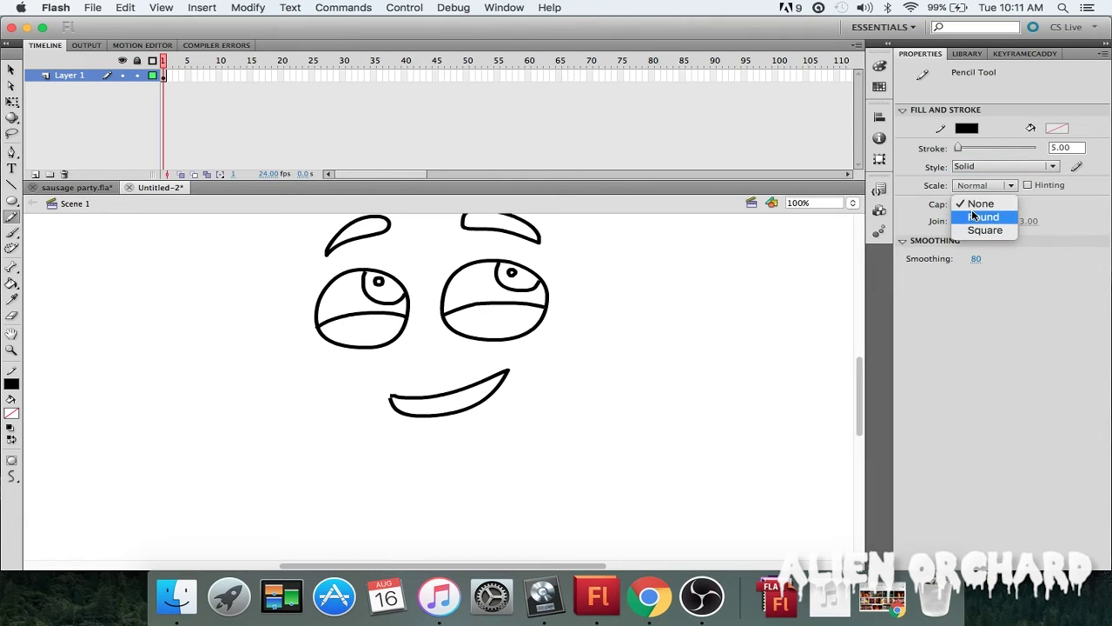
{"action": "left_click", "coordinate": [973, 217]}
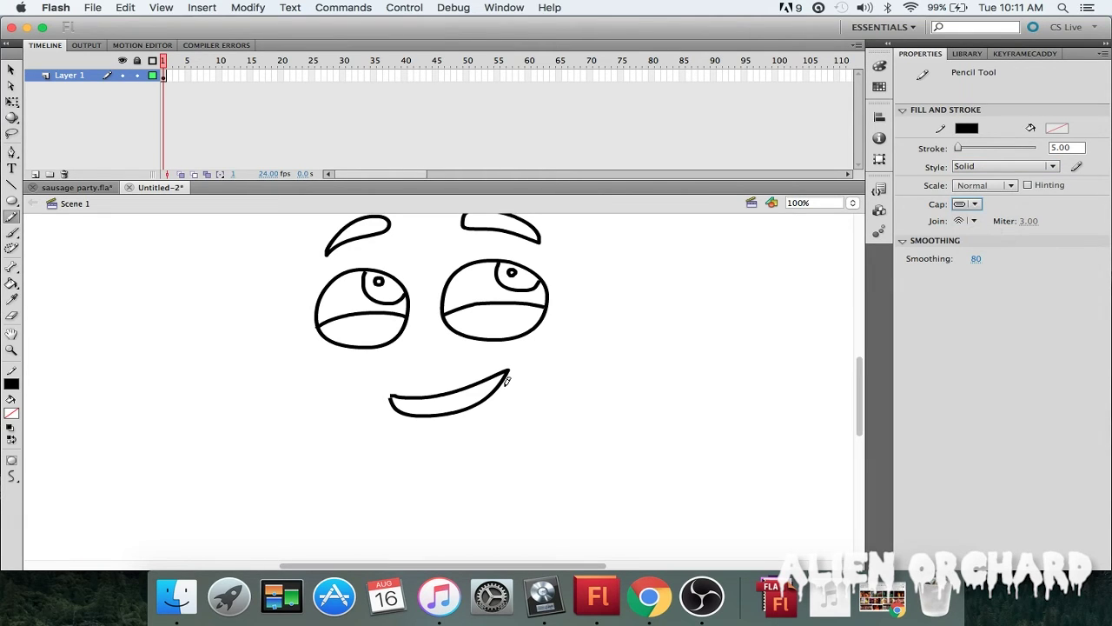
- Draw a row of small upper teeth along the mouth's top edge, leaving a gap near the middle
{"action": "left_click", "coordinate": [390, 397]}
{"action": "key", "text": "super+z"}
{"action": "key", "text": "super+z"}
{"action": "mouse_move", "coordinate": [394, 398]}
{"action": "left_mouse_down"}
{"action": "mouse_move", "coordinate": [412, 406]}
{"action": "mouse_move", "coordinate": [492, 380]}
{"action": "left_mouse_up"}
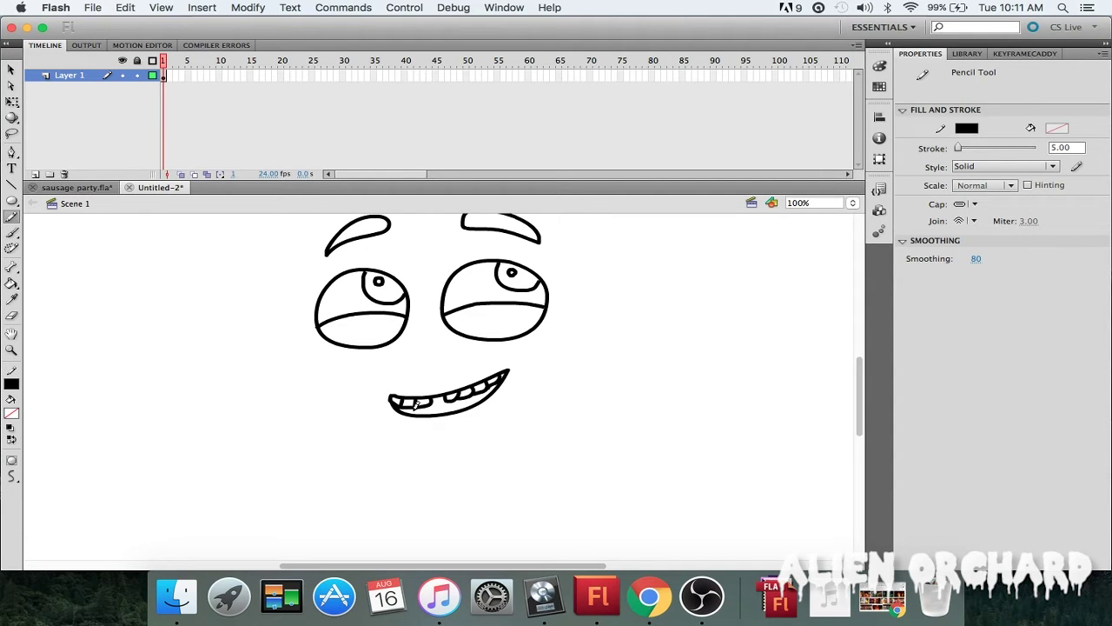
- Draw a row of small lower teeth along the mouth's bottom edge
{"action": "left_click_drag", "start_coordinate": [414, 408], "coordinate": [432, 405]}
{"action": "key", "text": "super+z"}
{"action": "left_click_drag", "start_coordinate": [417, 406], "coordinate": [430, 405]}
{"action": "key", "text": "super+z"}
{"action": "left_click_drag", "start_coordinate": [418, 407], "coordinate": [484, 393]}
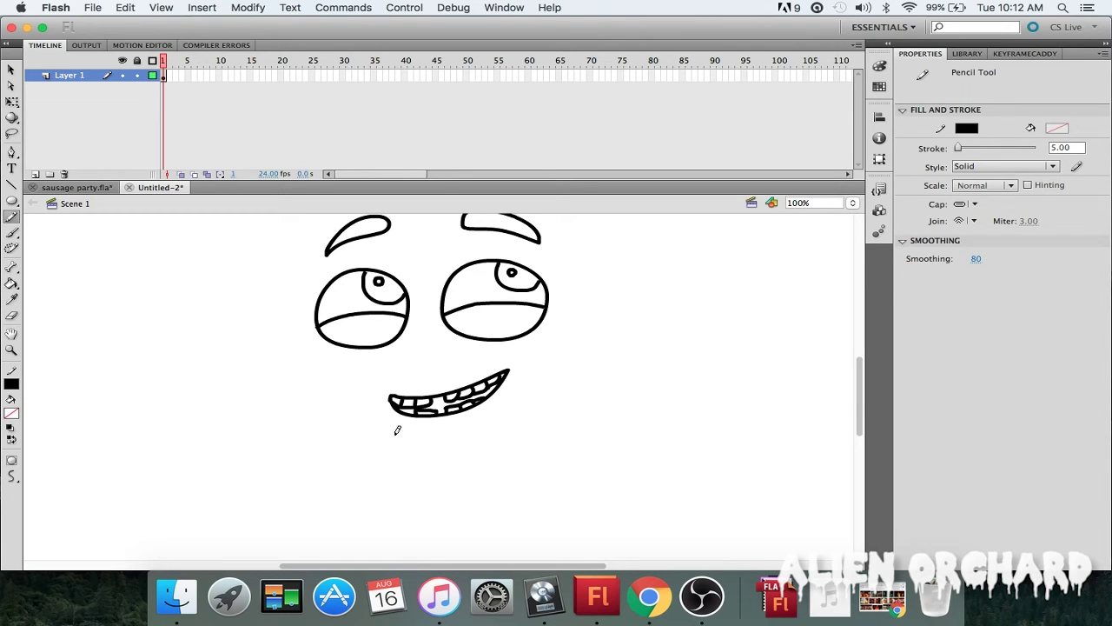
- Select both eyes to examine their stroke settings, and clear the selection
{"action": "scroll", "coordinate": [379, 473], "scroll_direction": "up", "scroll_amount": 3}
{"action": "scroll", "coordinate": [392, 478], "scroll_direction": "down", "scroll_amount": 2}
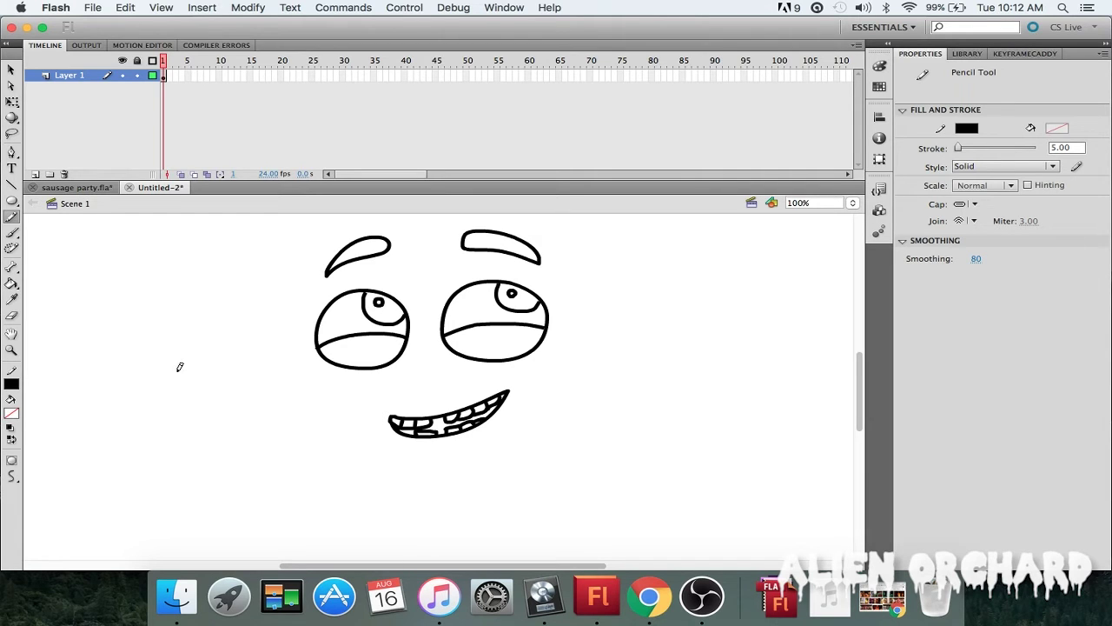
{"action": "key", "text": "super+minus"}
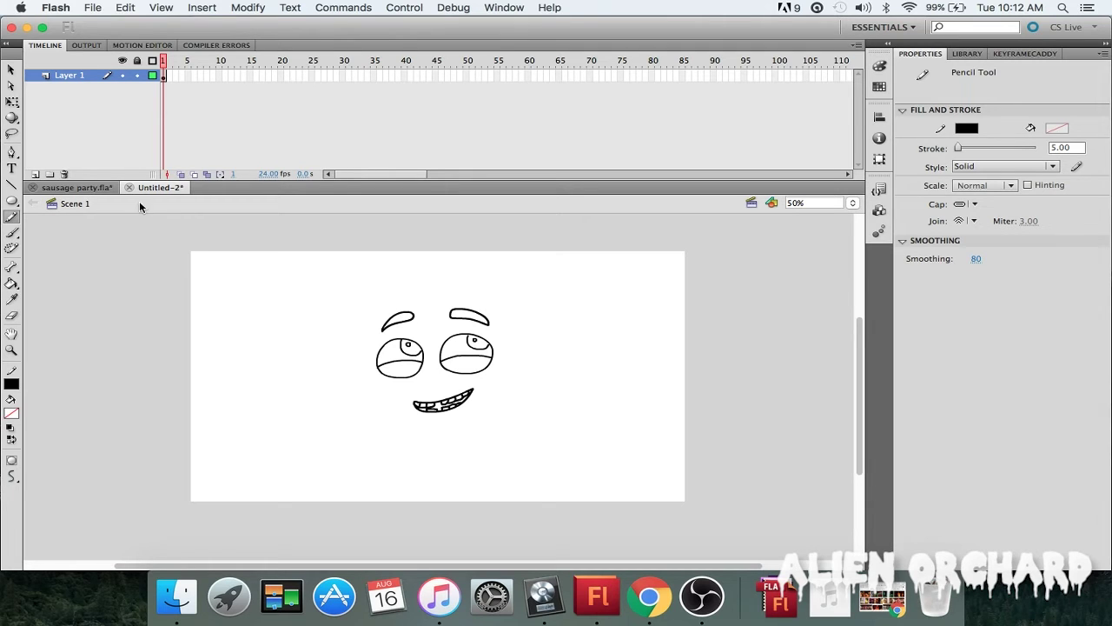
{"action": "key", "text": "v"}
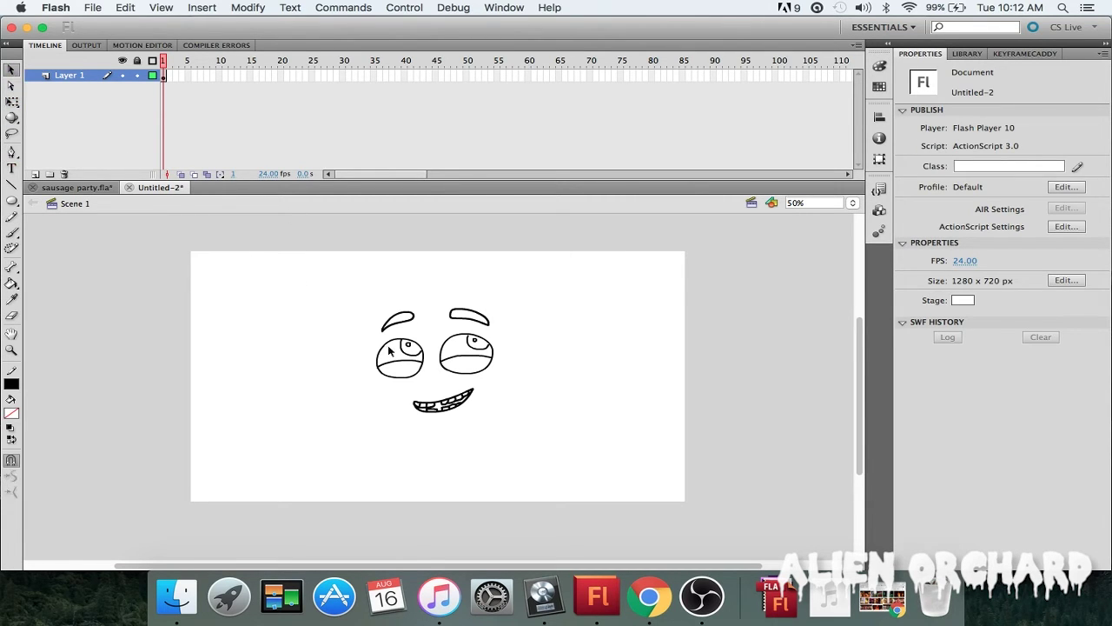
{"action": "left_click_drag", "start_coordinate": [360, 332], "coordinate": [520, 383]}
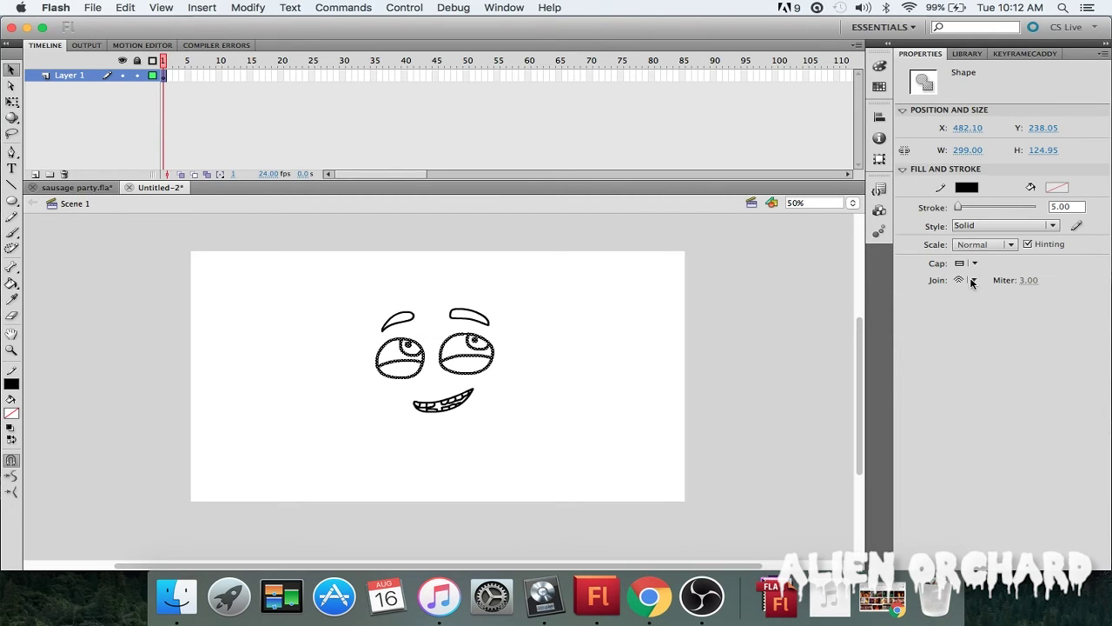
{"action": "left_click", "coordinate": [716, 293]}
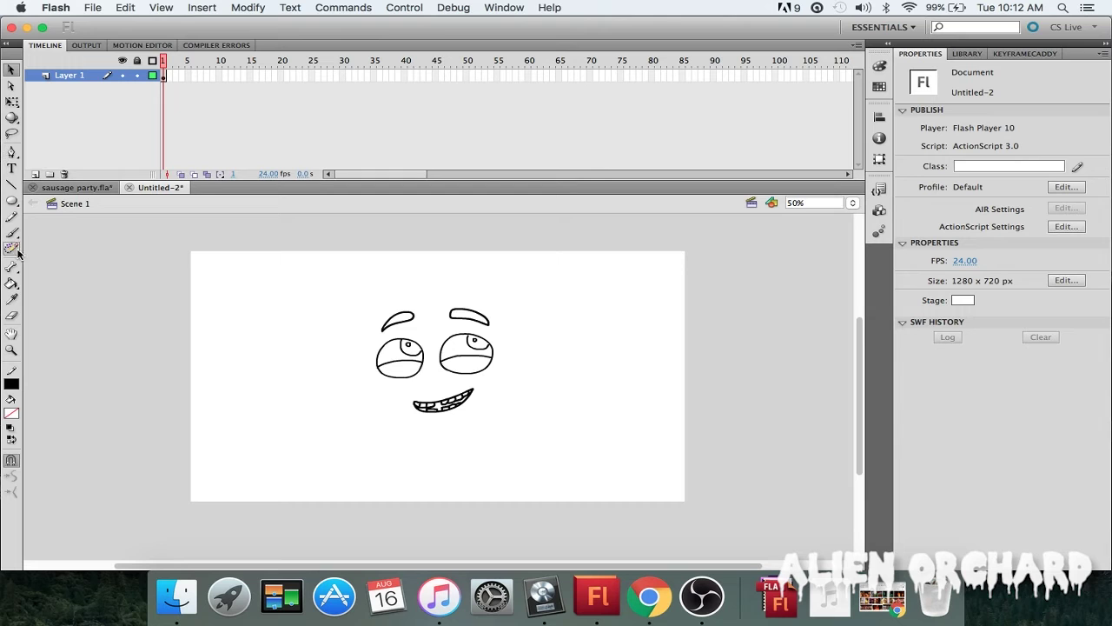
- Switch to the Pencil tool for drawing the character's body outline
{"action": "left_click", "coordinate": [11, 217]}
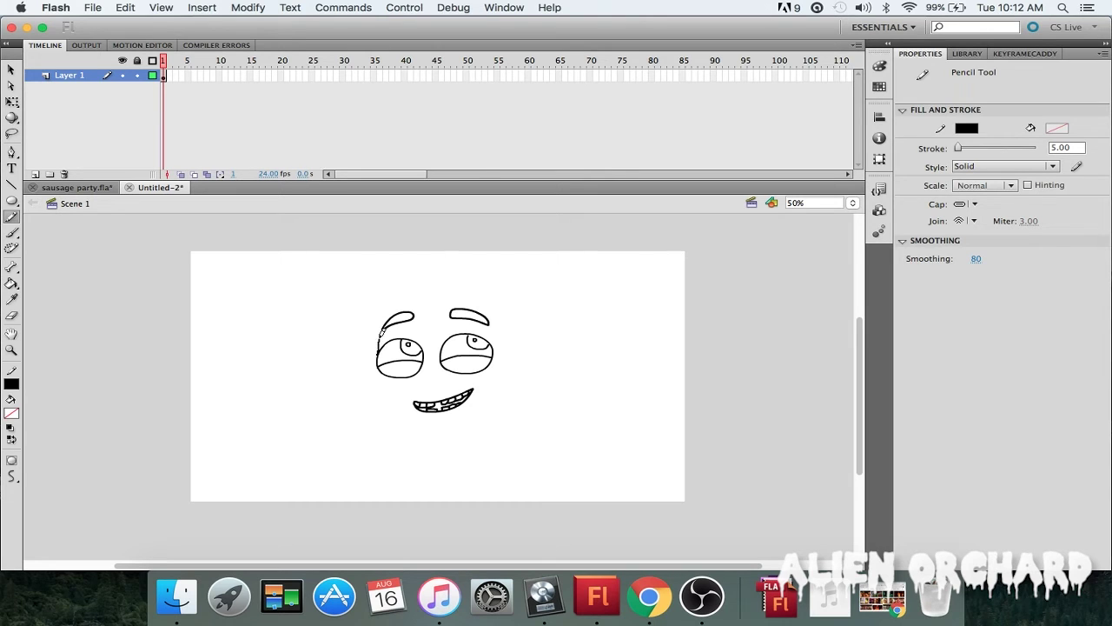
{"action": "left_click_drag", "start_coordinate": [379, 334], "coordinate": [388, 277]}
{"action": "key", "text": "super+z"}
{"action": "mouse_move", "coordinate": [380, 344]}
{"action": "left_mouse_down"}
{"action": "mouse_move", "coordinate": [407, 266]}
{"action": "mouse_move", "coordinate": [453, 276]}
{"action": "left_mouse_up"}
{"action": "key", "text": "super+z"}
{"action": "mouse_move", "coordinate": [388, 318]}
{"action": "left_mouse_down"}
{"action": "mouse_move", "coordinate": [379, 346]}
{"action": "mouse_move", "coordinate": [401, 254]}
{"action": "mouse_move", "coordinate": [434, 252]}
{"action": "mouse_move", "coordinate": [499, 292]}
{"action": "mouse_move", "coordinate": [512, 464]}
{"action": "left_mouse_up"}
{"action": "key", "text": "super+z"}
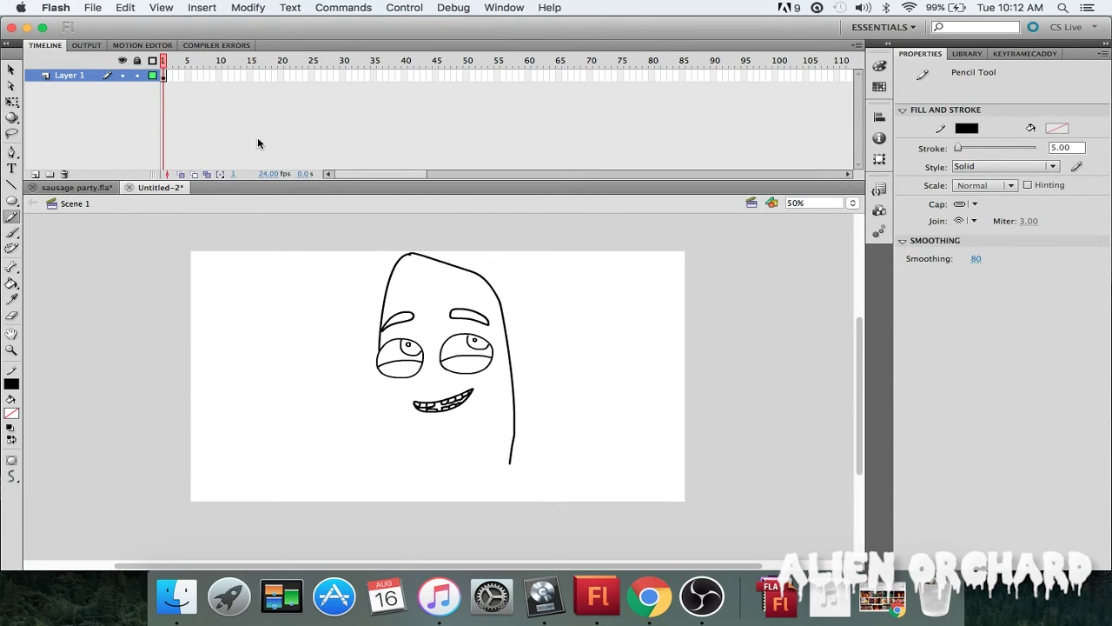
{"action": "key", "text": "super+z"}
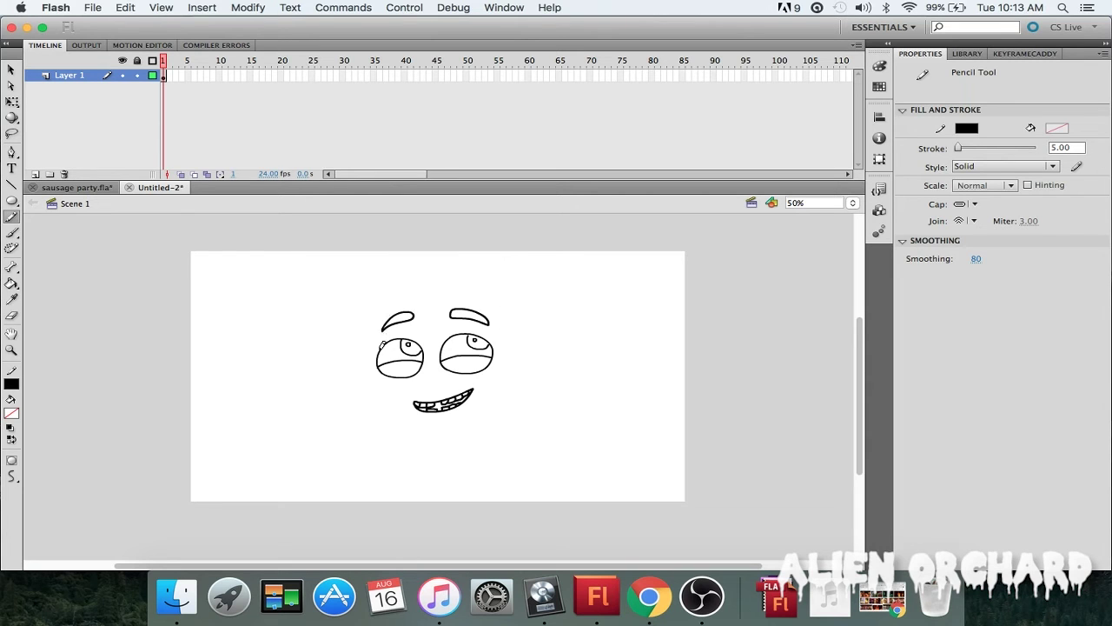
- Draw the rounded head outline from the left eye over the top and down the right side, and continue the left side below the eye
{"action": "mouse_move", "coordinate": [381, 345]}
{"action": "left_mouse_down"}
{"action": "mouse_move", "coordinate": [397, 253]}
{"action": "mouse_move", "coordinate": [444, 245]}
{"action": "mouse_move", "coordinate": [490, 265]}
{"action": "mouse_move", "coordinate": [513, 303]}
{"action": "mouse_move", "coordinate": [513, 468]}
{"action": "left_mouse_up"}
{"action": "scroll", "coordinate": [531, 337], "scroll_direction": "down", "scroll_amount": 4}
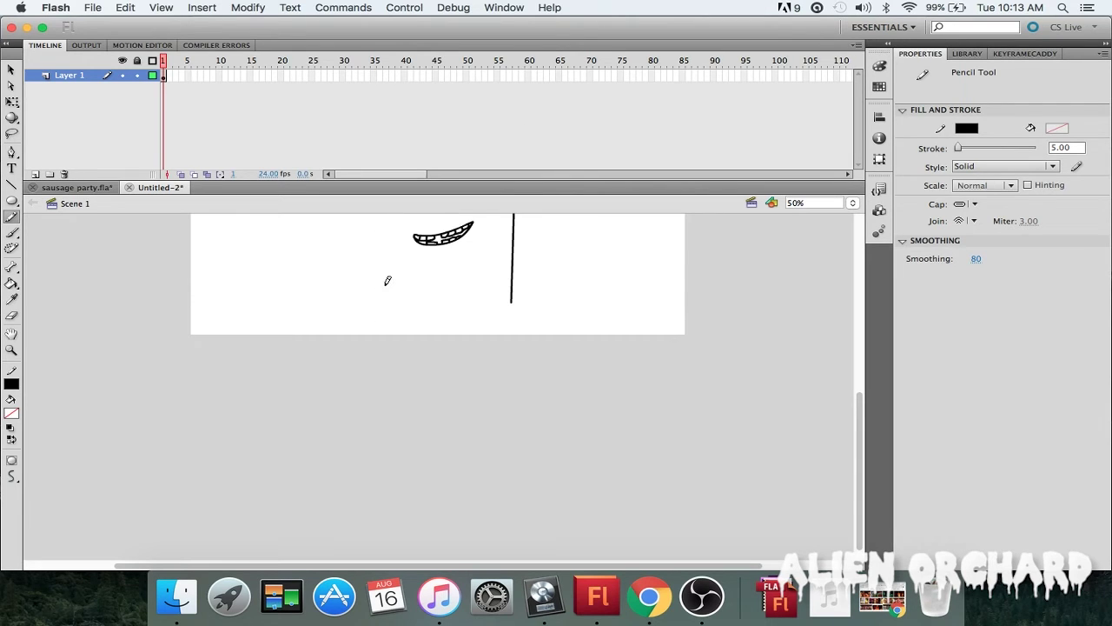
{"action": "scroll", "coordinate": [387, 279], "scroll_direction": "up", "scroll_amount": 3}
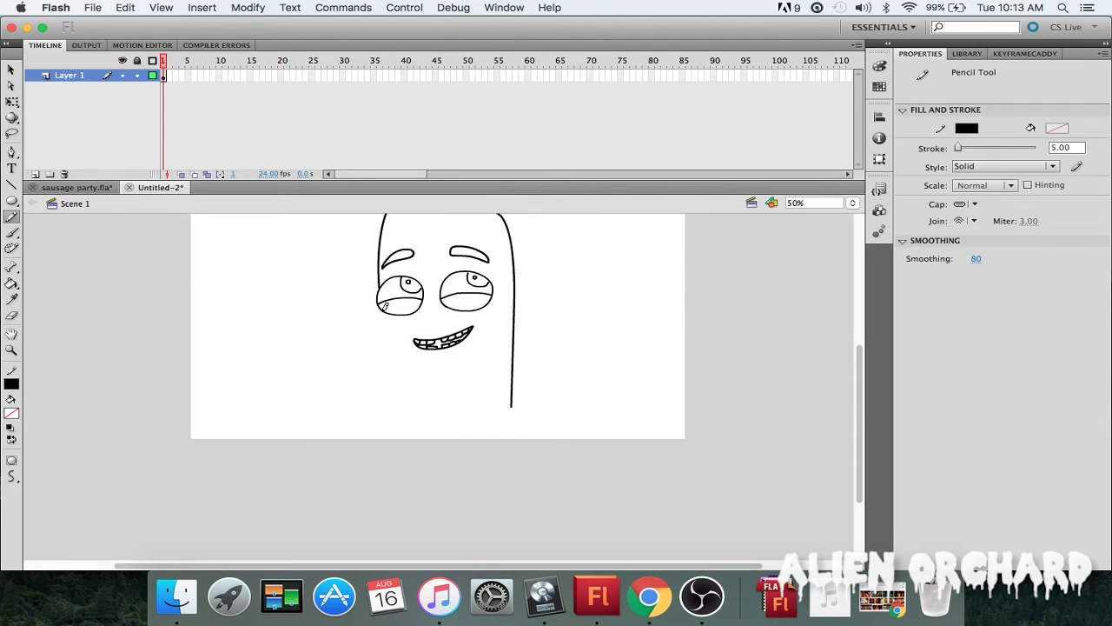
{"action": "left_click_drag", "start_coordinate": [380, 304], "coordinate": [381, 415]}
{"action": "scroll", "coordinate": [488, 342], "scroll_direction": "down", "scroll_amount": 1}
{"action": "scroll", "coordinate": [397, 304], "scroll_direction": "up", "scroll_amount": 1}
{"action": "scroll", "coordinate": [505, 387], "scroll_direction": "down", "scroll_amount": 2}
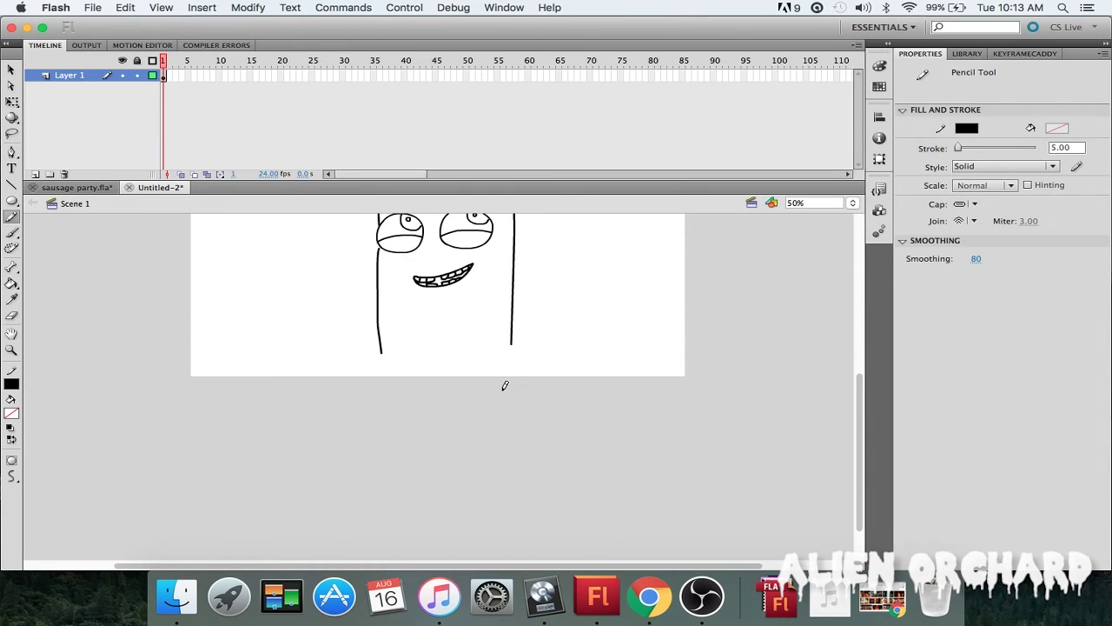
{"action": "scroll", "coordinate": [506, 385], "scroll_direction": "up", "scroll_amount": 2}
{"action": "scroll", "coordinate": [515, 381], "scroll_direction": "up", "scroll_amount": 1}
{"action": "scroll", "coordinate": [491, 381], "scroll_direction": "down", "scroll_amount": 1}
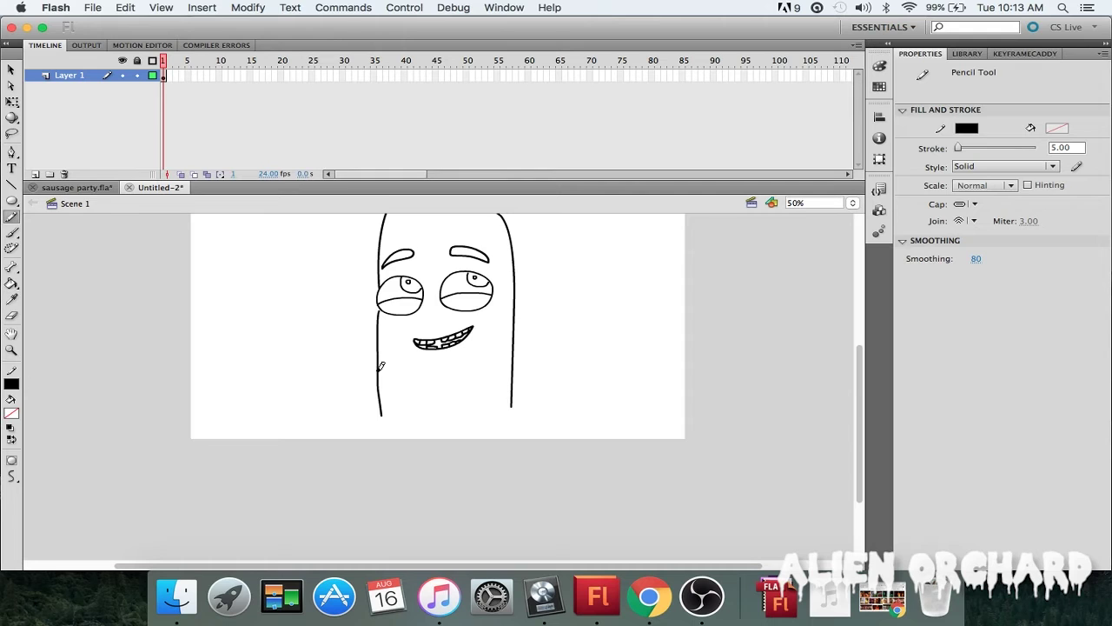
- Draw a curved neckline across the body below the mouth and a U-shaped shirt front hanging beneath it
{"action": "mouse_move", "coordinate": [379, 368]}
{"action": "left_mouse_down"}
{"action": "mouse_move", "coordinate": [454, 383]}
{"action": "mouse_move", "coordinate": [514, 364]}
{"action": "left_mouse_up"}
{"action": "mouse_move", "coordinate": [467, 377]}
{"action": "left_mouse_down"}
{"action": "mouse_move", "coordinate": [459, 445]}
{"action": "mouse_move", "coordinate": [440, 458]}
{"action": "mouse_move", "coordinate": [420, 453]}
{"action": "mouse_move", "coordinate": [409, 382]}
{"action": "mouse_move", "coordinate": [418, 410]}
{"action": "mouse_move", "coordinate": [431, 394]}
{"action": "mouse_move", "coordinate": [447, 411]}
{"action": "mouse_move", "coordinate": [428, 383]}
{"action": "left_mouse_up"}
{"action": "key", "text": "super+z"}
{"action": "key", "text": "super+z"}
{"action": "left_click", "coordinate": [162, 7]}
{"action": "left_click", "coordinate": [125, 7]}
{"action": "left_click", "coordinate": [126, 7]}
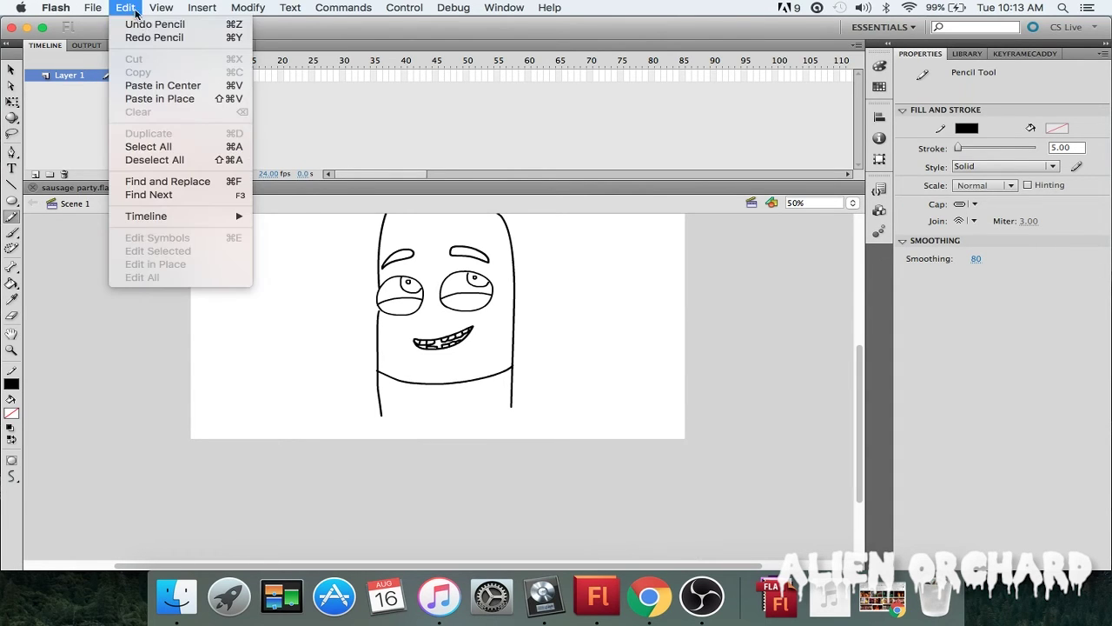
{"action": "left_click", "coordinate": [132, 37]}
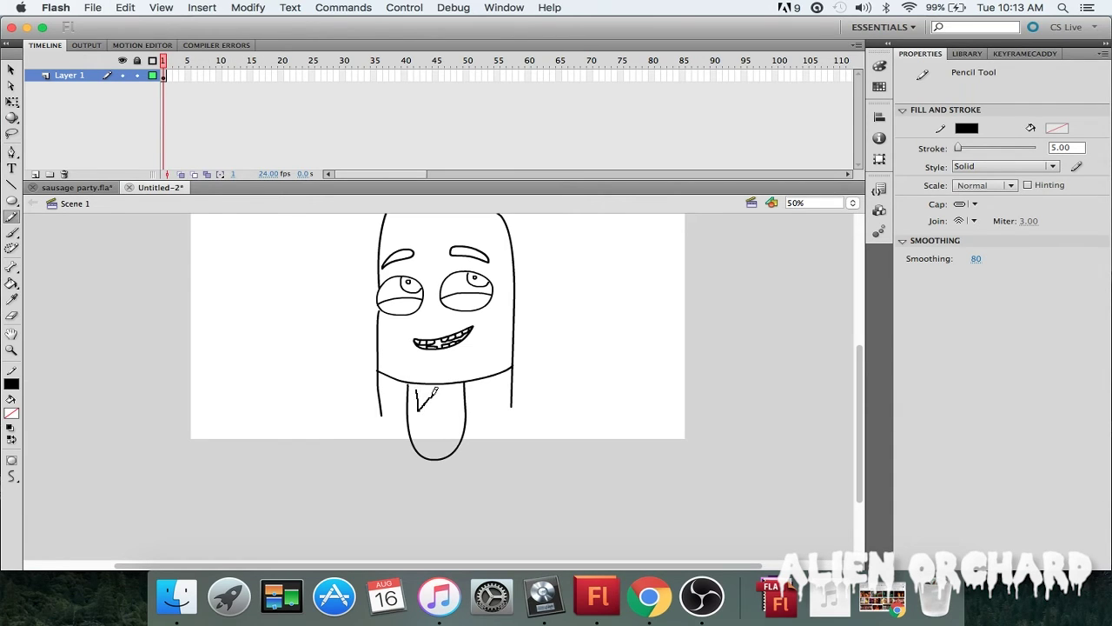
- Draw a bow tie at the top of the shirt front, undoing and redrawing strokes that miss
{"action": "mouse_move", "coordinate": [453, 407]}
{"action": "left_mouse_down"}
{"action": "mouse_move", "coordinate": [453, 377]}
{"action": "mouse_move", "coordinate": [432, 390]}
{"action": "left_mouse_up"}
{"action": "key", "text": "super+z"}
{"action": "key", "text": "super+z"}
{"action": "key", "text": "super+z"}
{"action": "mouse_move", "coordinate": [444, 408]}
{"action": "left_mouse_down"}
{"action": "mouse_move", "coordinate": [444, 387]}
{"action": "mouse_move", "coordinate": [428, 407]}
{"action": "left_mouse_up"}
{"action": "key", "text": "super+z"}
{"action": "key", "text": "super+z"}
{"action": "key", "text": "super+z"}
{"action": "left_click_drag", "start_coordinate": [450, 400], "coordinate": [450, 382]}
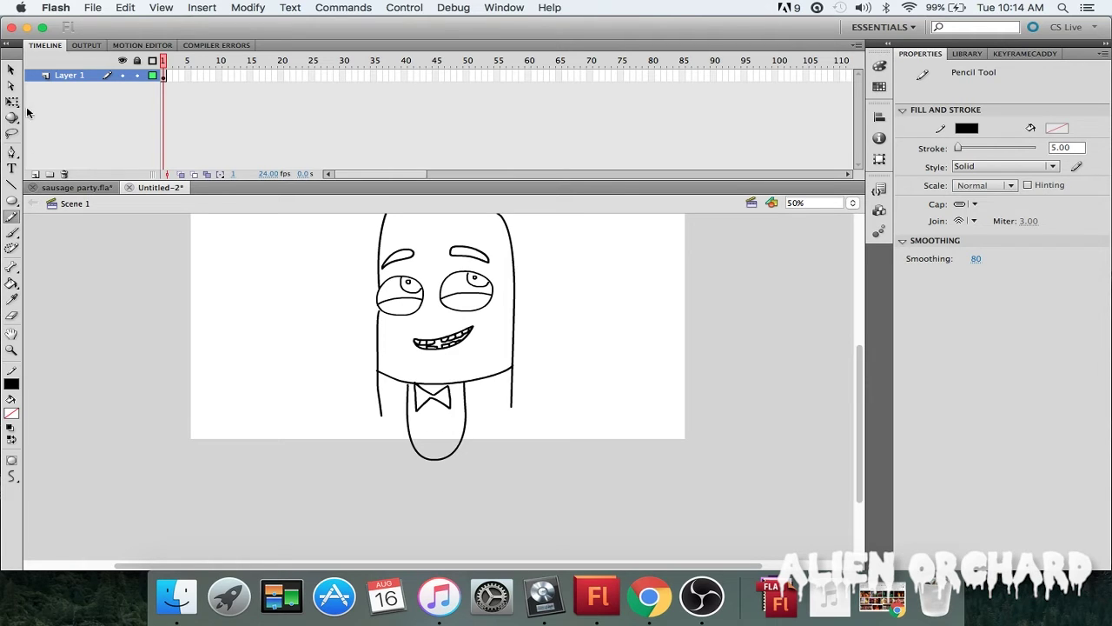
- Draw a column of three small round buttons down the shirt front with the Oval tool
{"action": "left_click", "coordinate": [11, 200]}
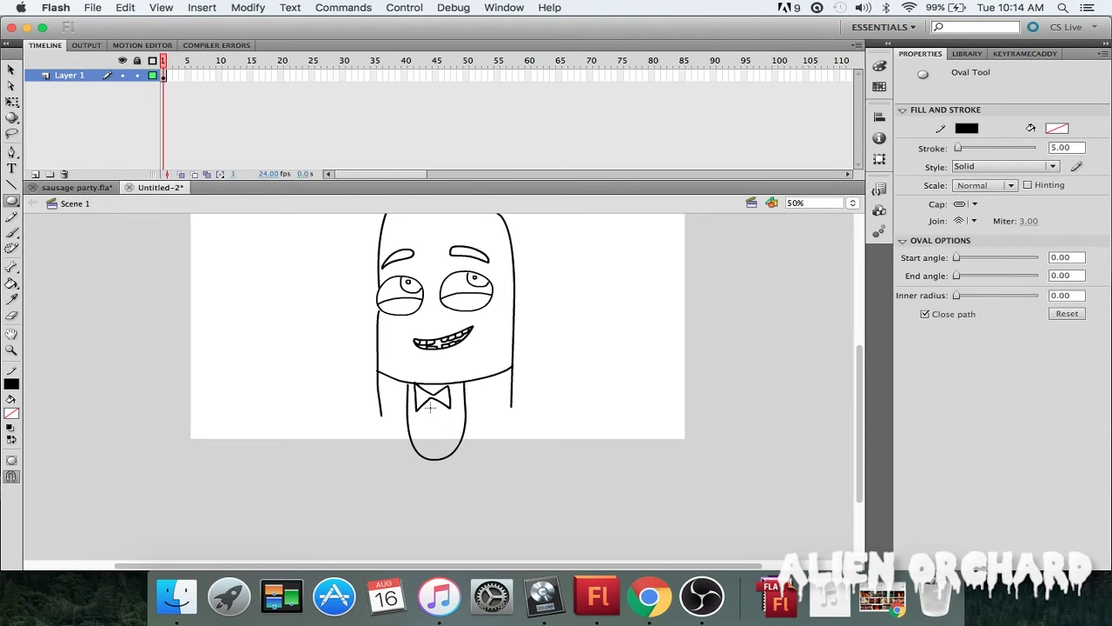
{"action": "left_click_drag", "start_coordinate": [424, 402], "coordinate": [438, 443]}
{"action": "key", "text": "super+z"}
- Draw wavy double-lined jacket lapels on both sides of the shirt front with the Pencil tool
{"action": "left_click", "coordinate": [11, 216]}
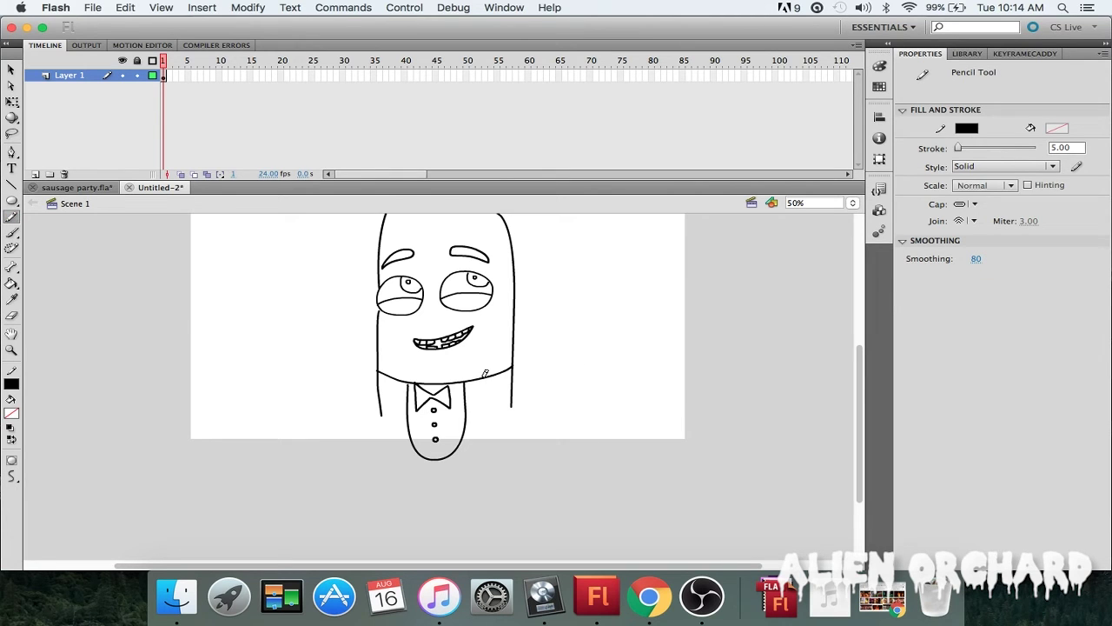
{"action": "mouse_move", "coordinate": [485, 374]}
{"action": "left_mouse_down"}
{"action": "mouse_move", "coordinate": [478, 408]}
{"action": "mouse_move", "coordinate": [491, 433]}
{"action": "mouse_move", "coordinate": [469, 446]}
{"action": "left_mouse_up"}
{"action": "mouse_move", "coordinate": [401, 375]}
{"action": "left_mouse_down"}
{"action": "mouse_move", "coordinate": [389, 402]}
{"action": "mouse_move", "coordinate": [426, 454]}
{"action": "left_mouse_up"}
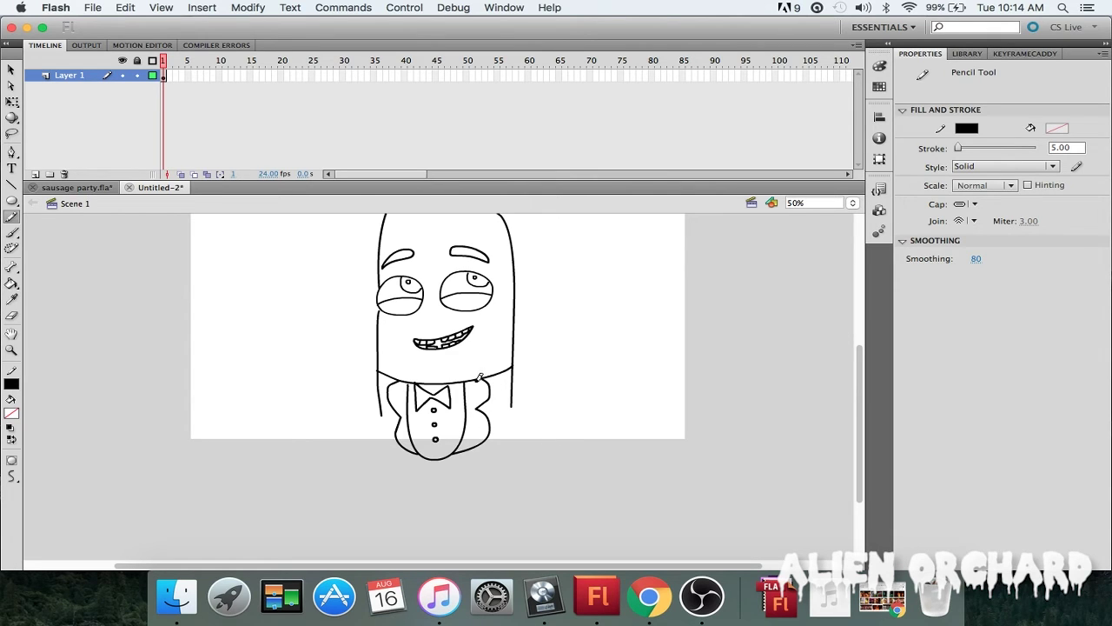
{"action": "mouse_move", "coordinate": [478, 381]}
{"action": "left_mouse_down"}
{"action": "mouse_move", "coordinate": [482, 423]}
{"action": "mouse_move", "coordinate": [458, 446]}
{"action": "left_mouse_up"}
{"action": "mouse_move", "coordinate": [399, 386]}
{"action": "left_mouse_down"}
{"action": "mouse_move", "coordinate": [410, 445]}
{"action": "mouse_move", "coordinate": [431, 443]}
{"action": "left_mouse_up"}
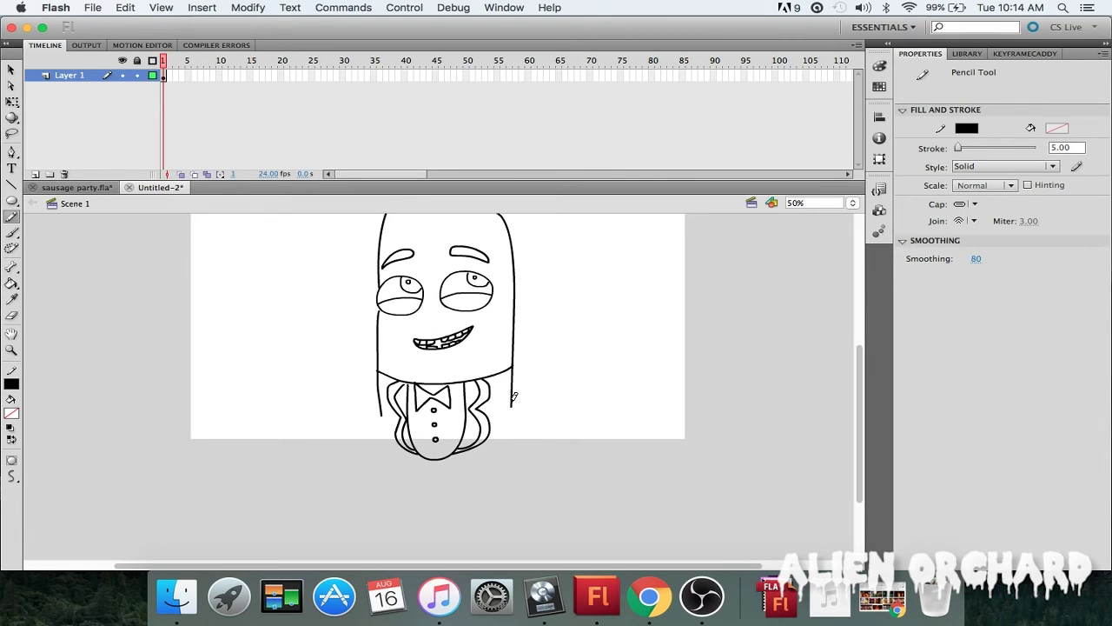
- Extend both side lines of the body downward past the stage's lower edge
{"action": "left_click_drag", "start_coordinate": [511, 395], "coordinate": [511, 462]}
{"action": "left_click_drag", "start_coordinate": [382, 405], "coordinate": [383, 459]}
{"action": "scroll", "coordinate": [583, 403], "scroll_direction": "up", "scroll_amount": 2}
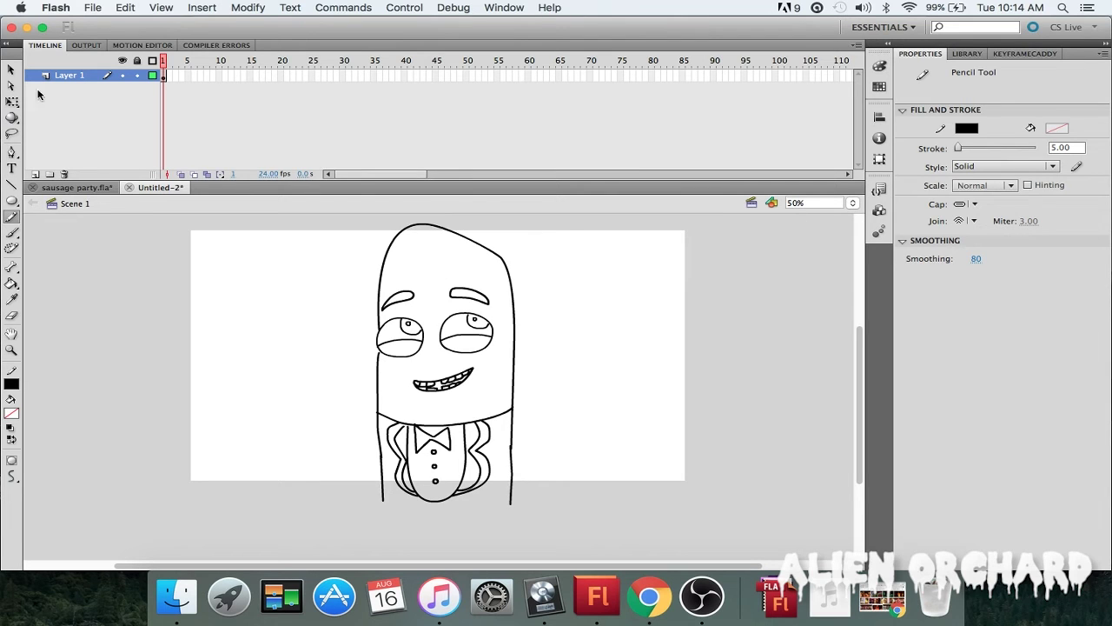
- Select the left eye's lower outline and its iris line to examine their stroke settings, and clear the selection
{"action": "left_click", "coordinate": [12, 69]}
{"action": "left_click", "coordinate": [418, 355]}
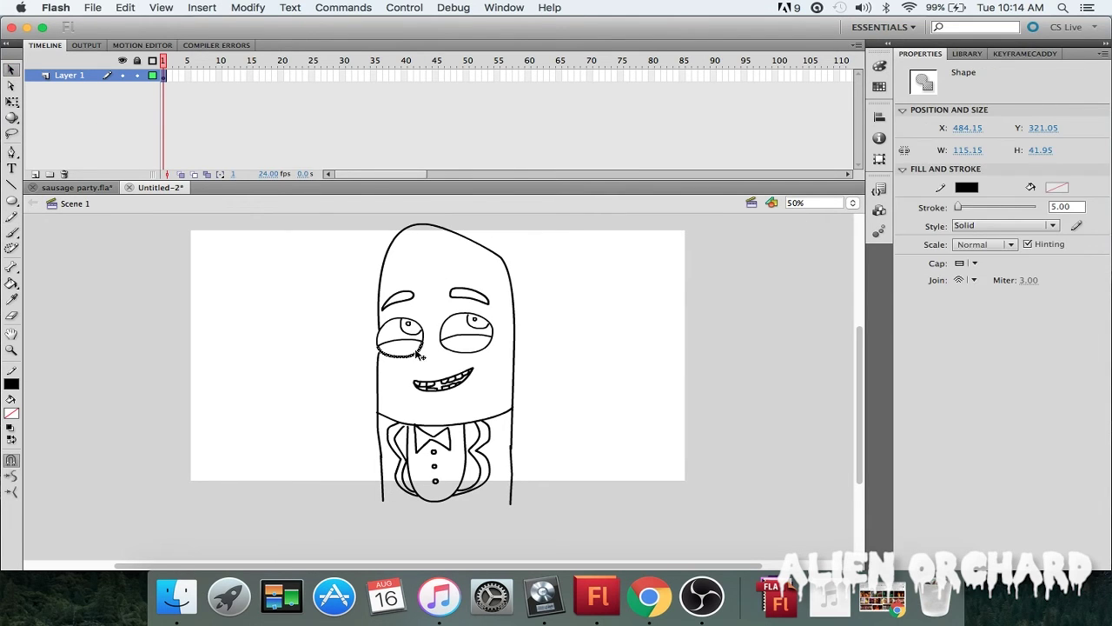
{"action": "left_click", "coordinate": [414, 336]}
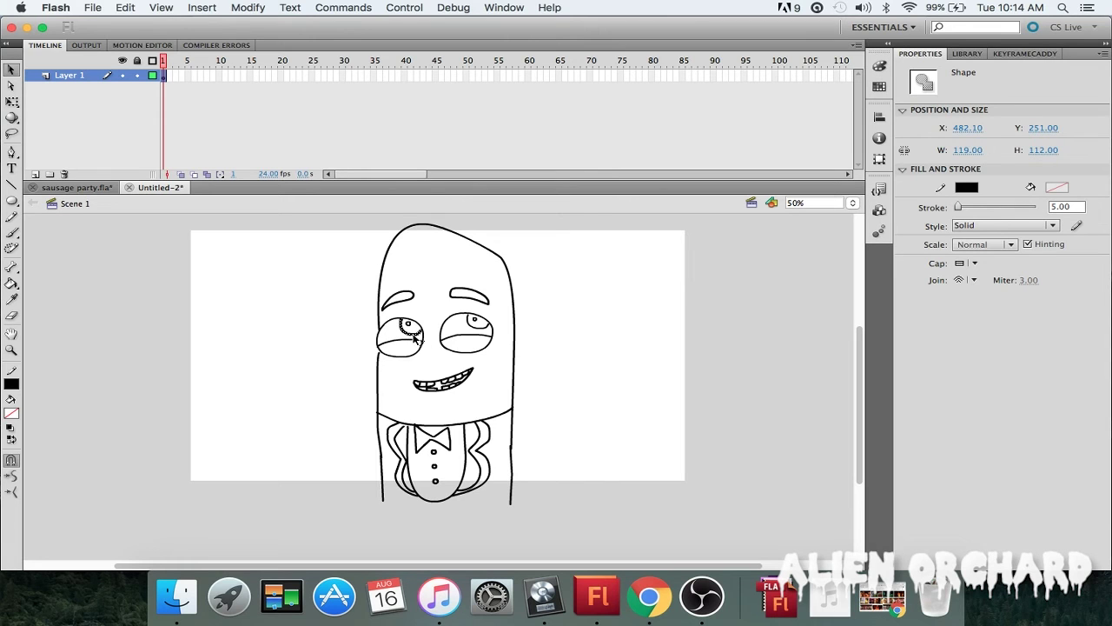
{"action": "left_click", "coordinate": [355, 323]}
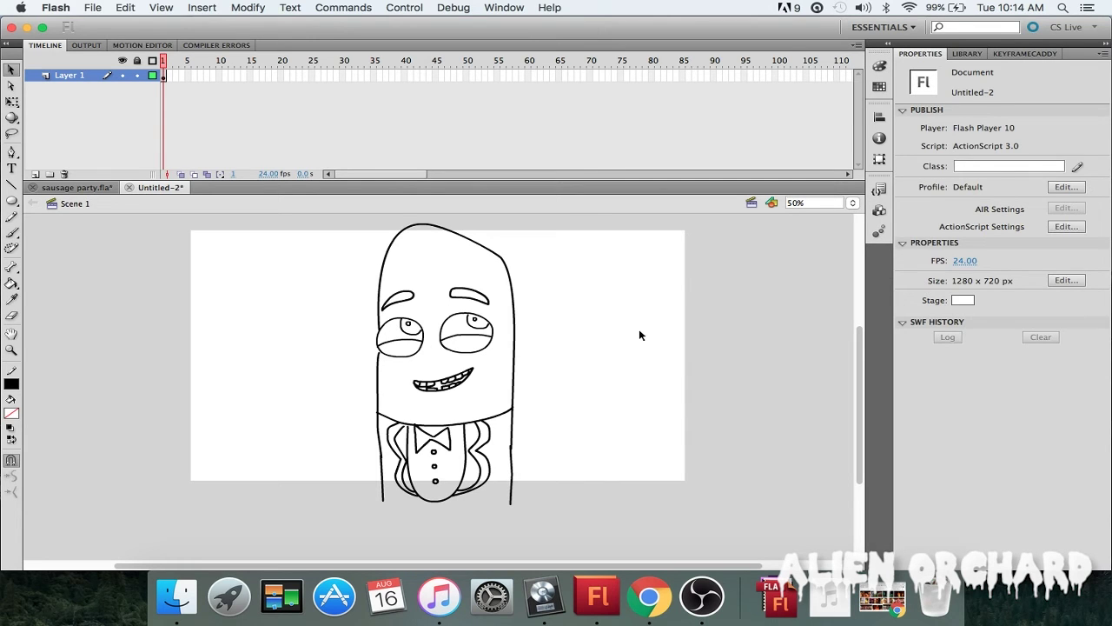
{"action": "scroll", "coordinate": [584, 324], "scroll_direction": "up", "scroll_amount": 1}
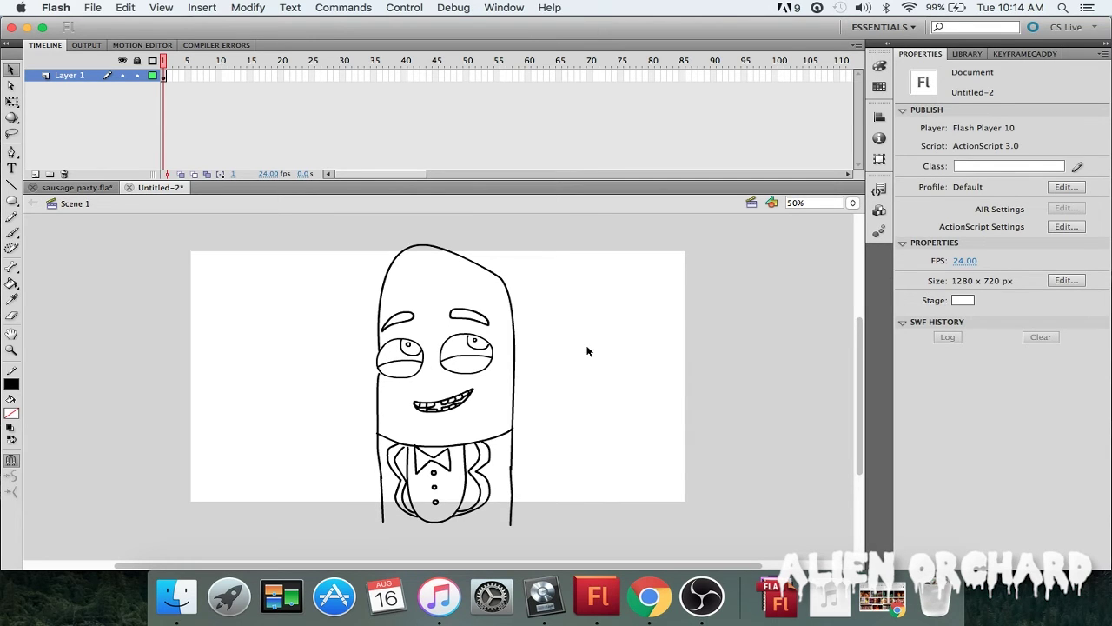
{"action": "scroll", "coordinate": [587, 352], "scroll_direction": "down", "scroll_amount": 1}
{"action": "left_click", "coordinate": [11, 385]}
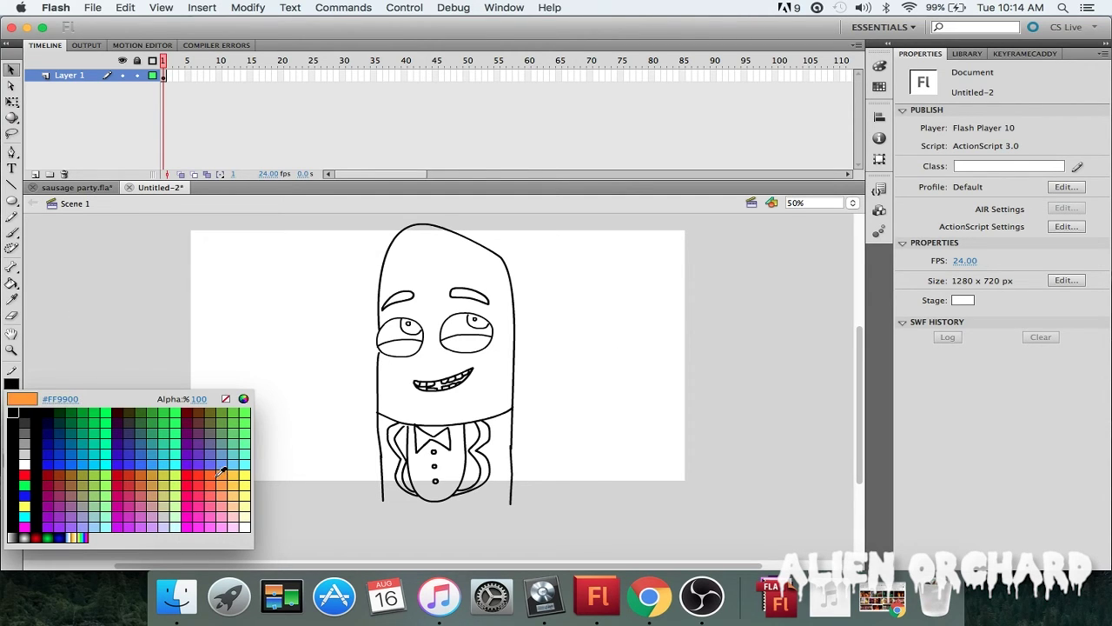
{"action": "left_click", "coordinate": [246, 403]}
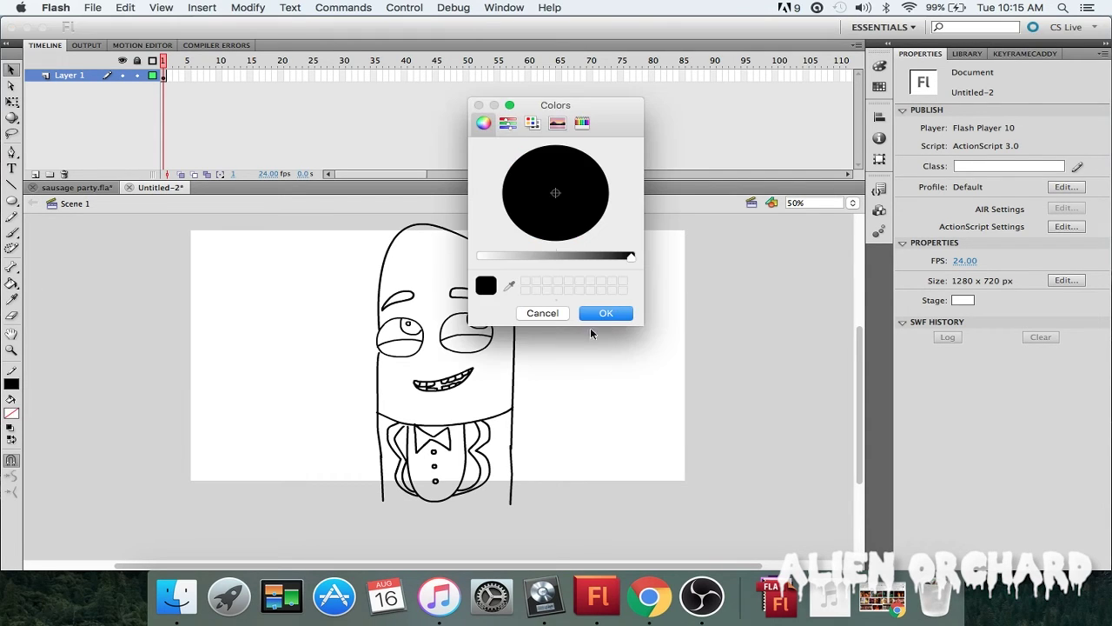
{"action": "left_click", "coordinate": [543, 313]}
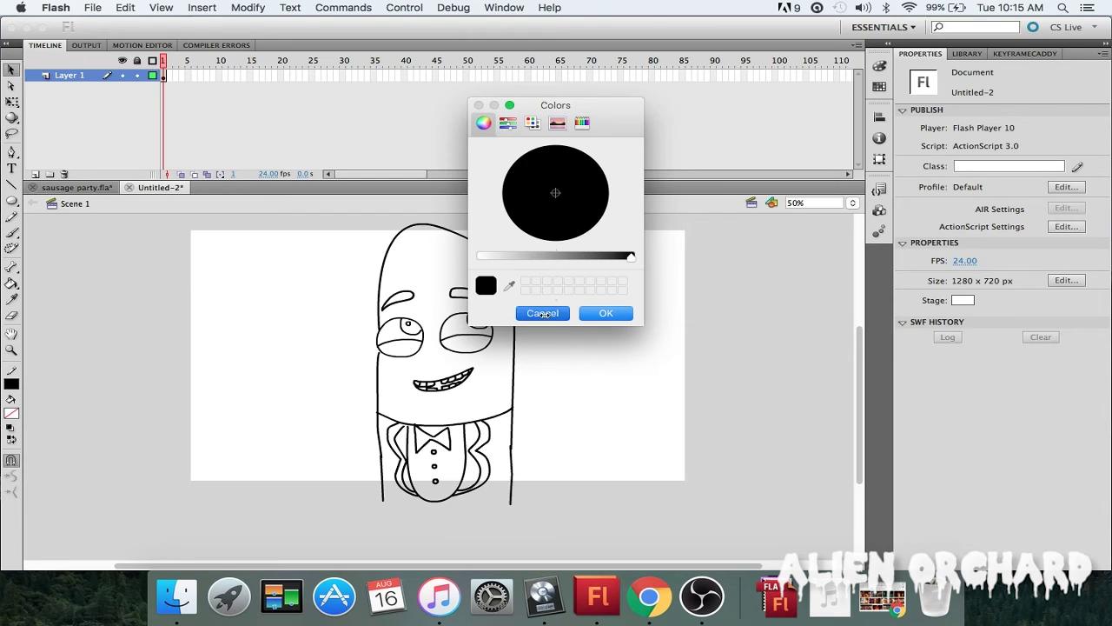
- Set the fill colour to orange-red #DC5832 and fill the character's head with the Paint Bucket
{"action": "left_click", "coordinate": [10, 415]}
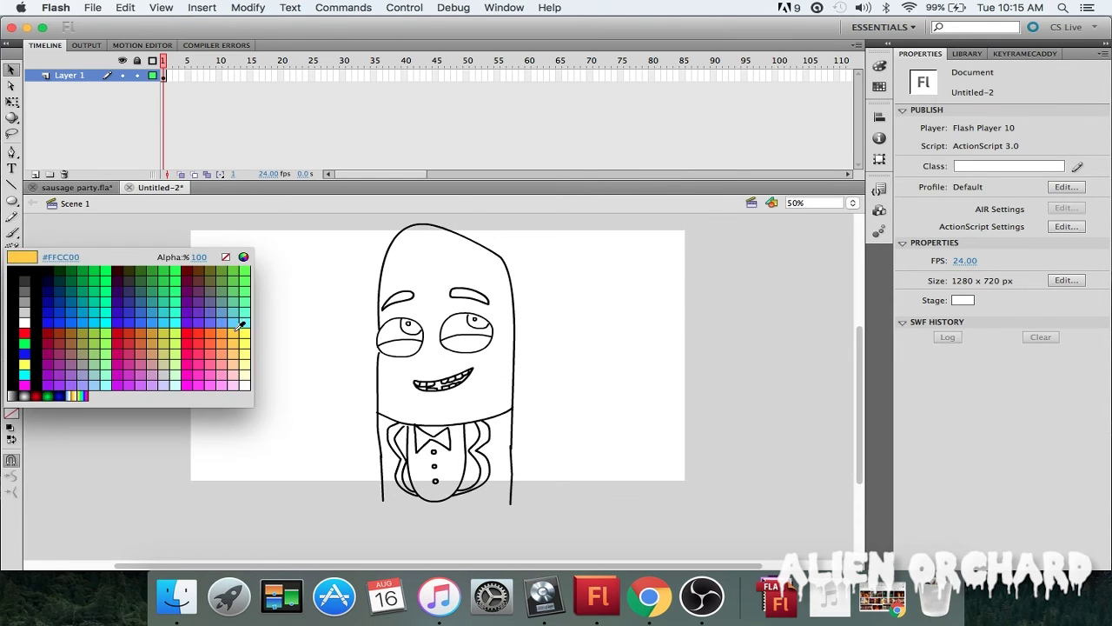
{"action": "left_click", "coordinate": [244, 257]}
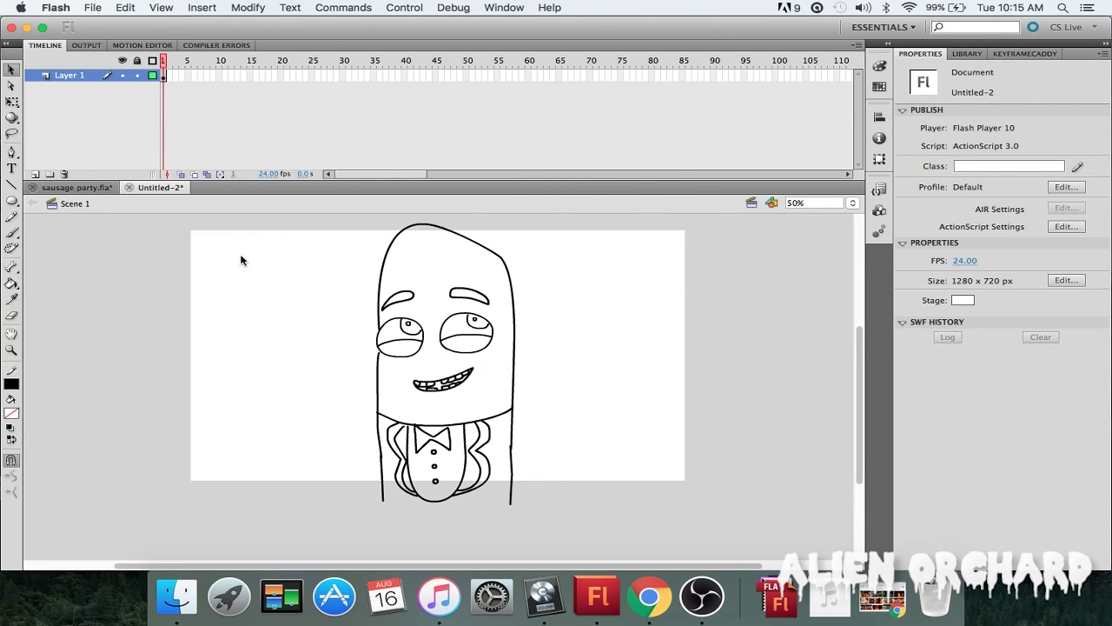
{"action": "mouse_move", "coordinate": [514, 259]}
{"action": "left_mouse_down"}
{"action": "mouse_move", "coordinate": [531, 258]}
{"action": "mouse_move", "coordinate": [507, 258]}
{"action": "left_mouse_up"}
{"action": "left_click", "coordinate": [605, 313]}
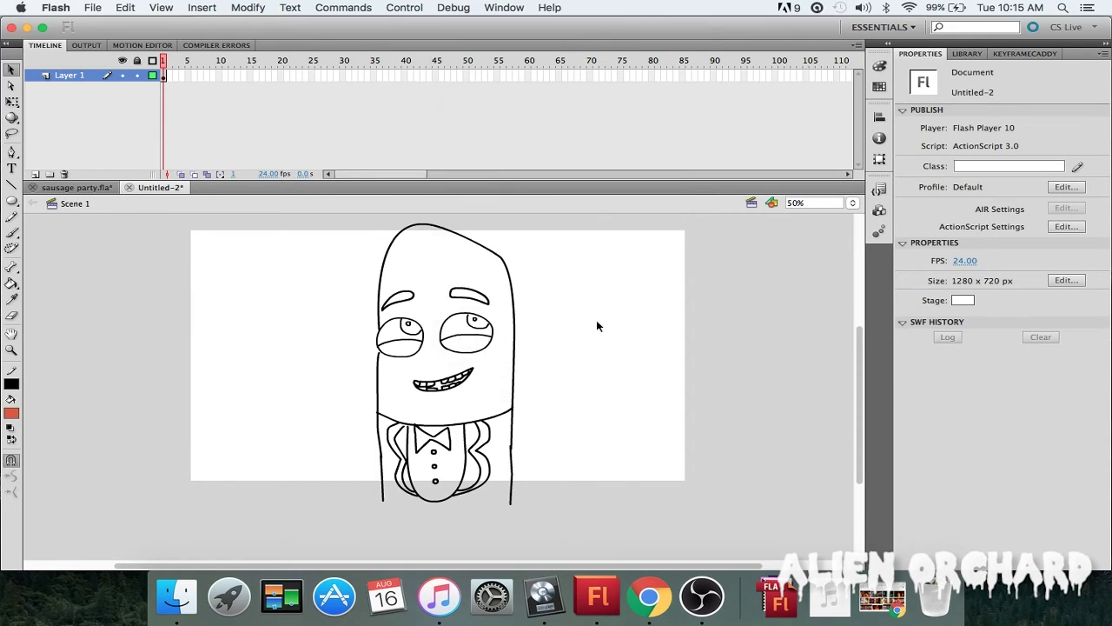
{"action": "left_click", "coordinate": [12, 282]}
{"action": "left_click", "coordinate": [405, 368]}
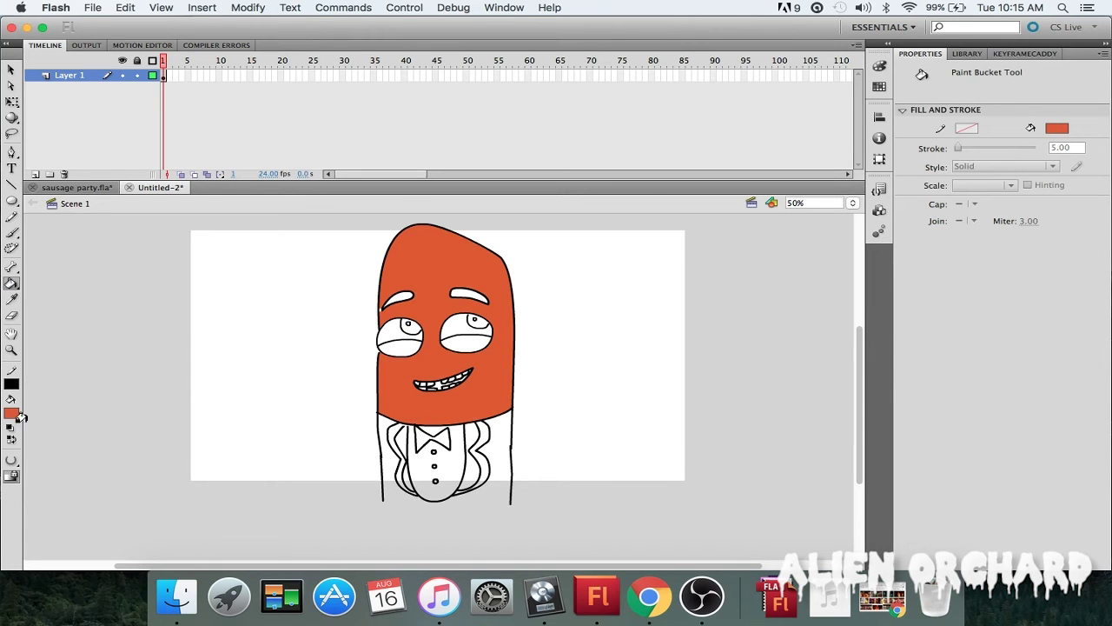
{"action": "left_click", "coordinate": [11, 413]}
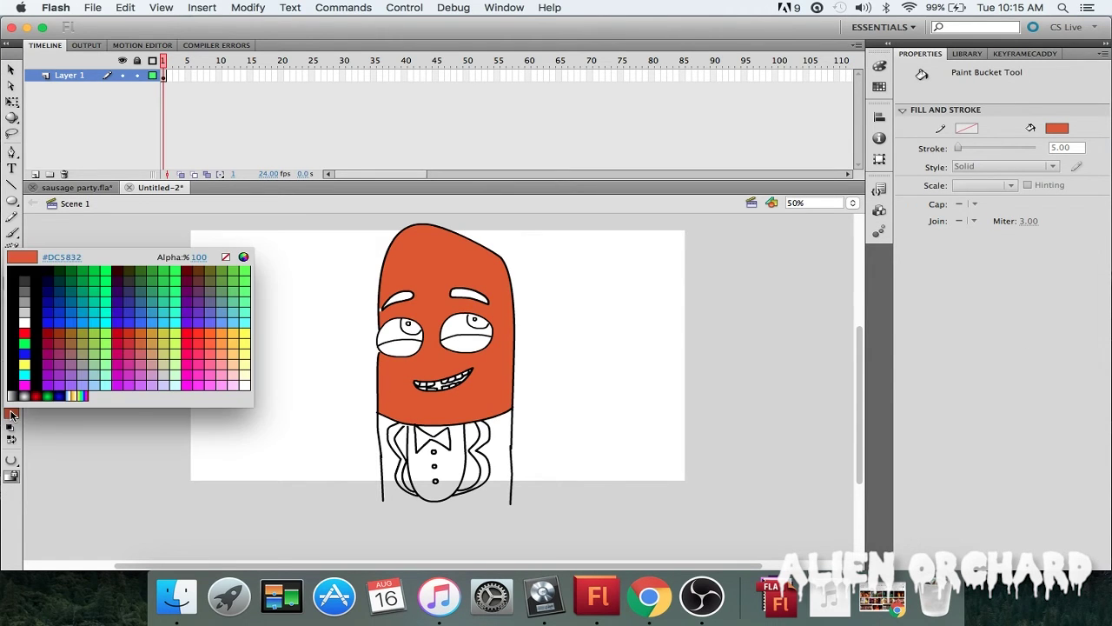
{"action": "left_click", "coordinate": [244, 257]}
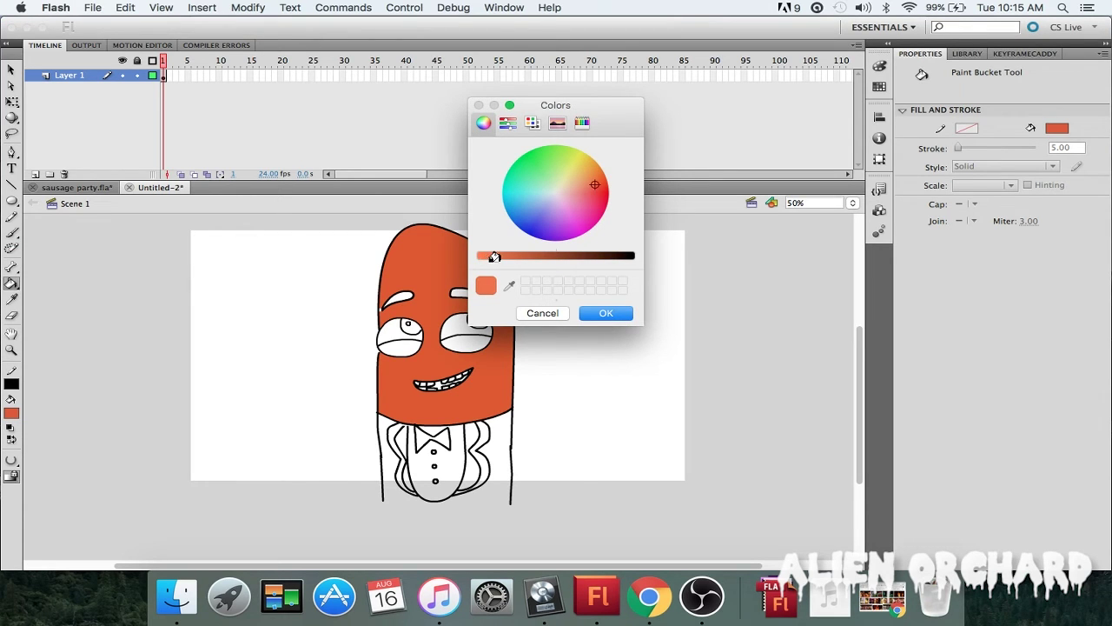
{"action": "left_click", "coordinate": [618, 311]}
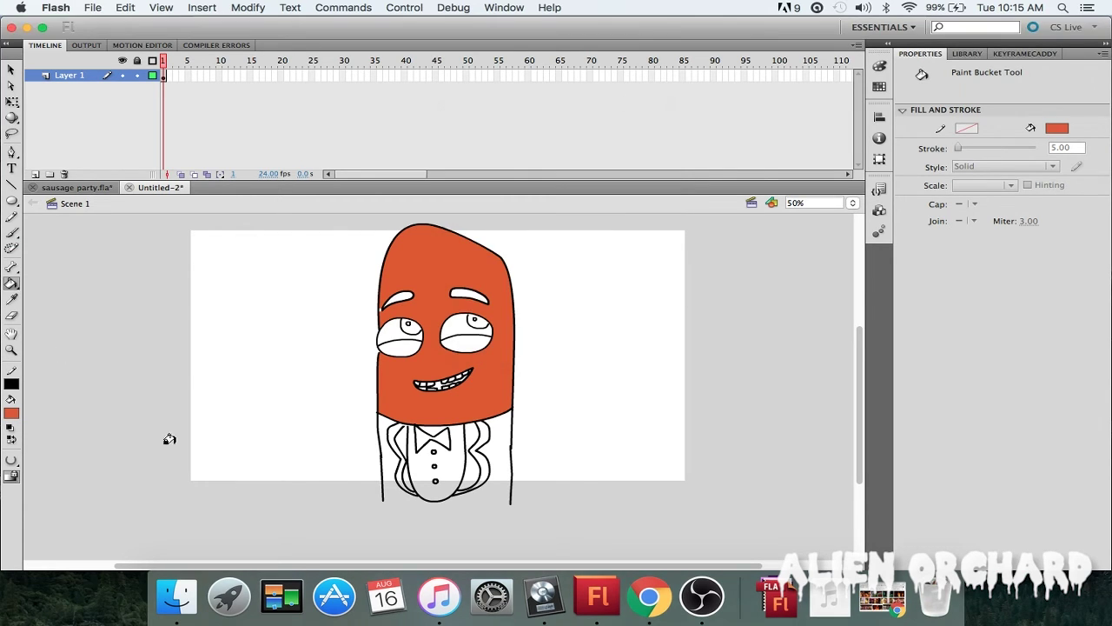
- Set the Paint Bucket's gap size to Close Large Gaps
{"action": "left_click", "coordinate": [11, 476]}
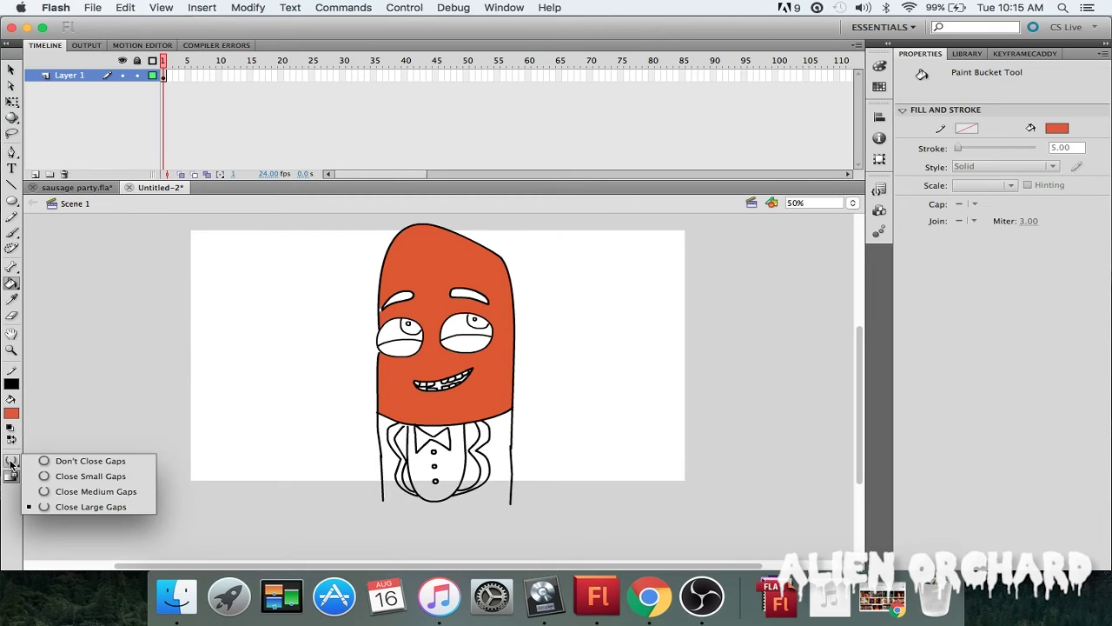
{"action": "left_click", "coordinate": [90, 507]}
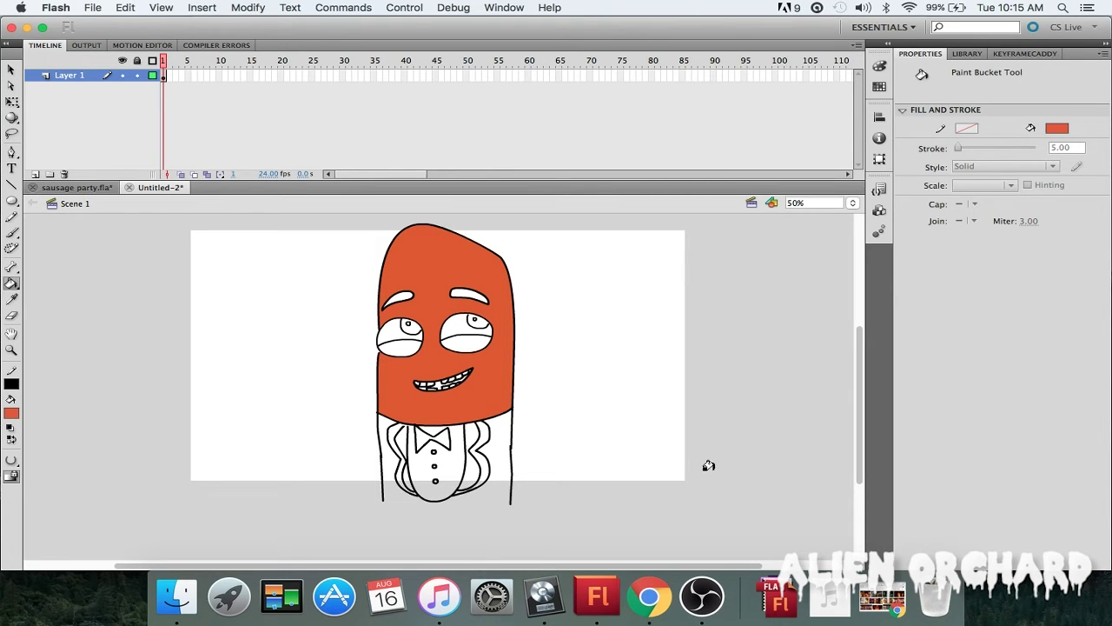
- Darken the fill colour to a deep reddish brown and fill both eyebrows with it
{"action": "left_click", "coordinate": [12, 413]}
{"action": "key", "text": "Escape"}
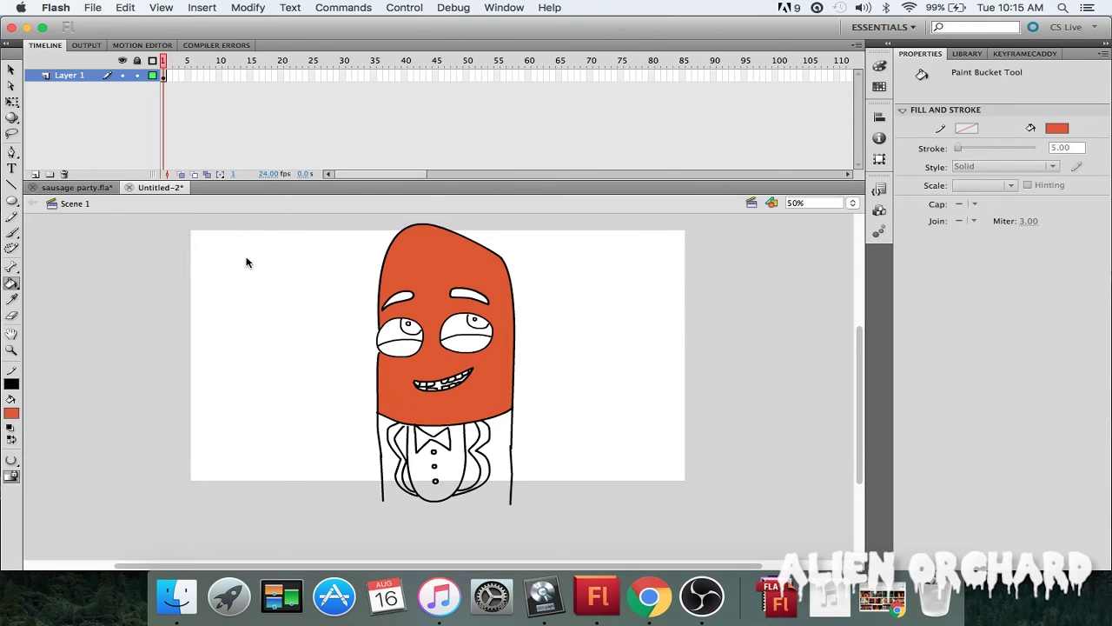
{"action": "left_click_drag", "start_coordinate": [498, 255], "coordinate": [519, 258]}
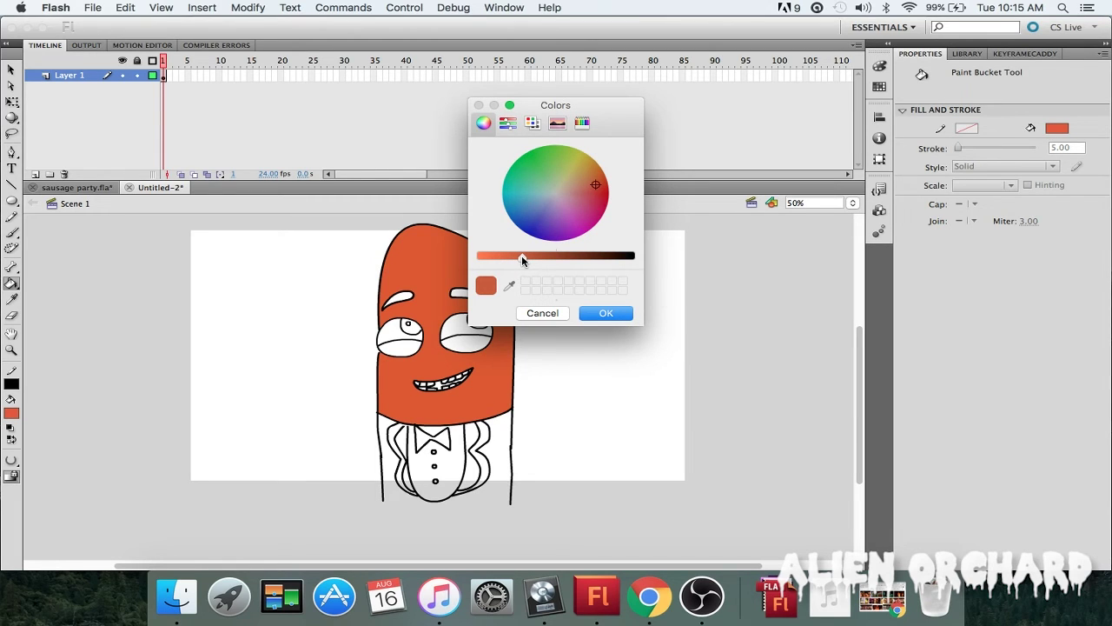
{"action": "left_click_drag", "start_coordinate": [521, 258], "coordinate": [573, 257]}
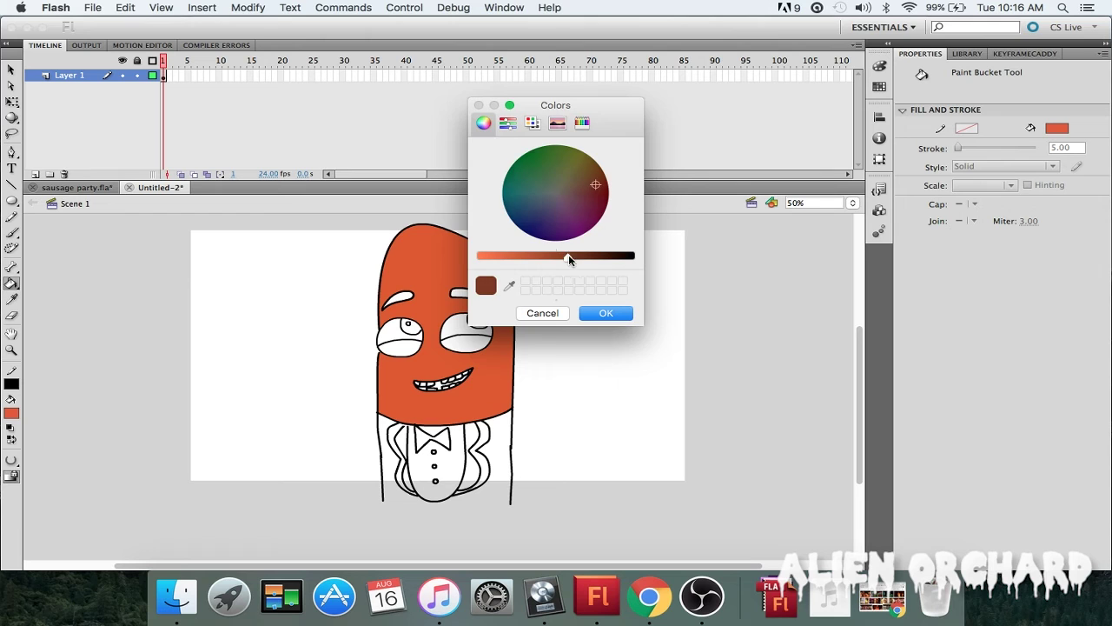
{"action": "left_click", "coordinate": [606, 313]}
{"action": "left_click", "coordinate": [398, 297]}
{"action": "left_click", "coordinate": [451, 292]}
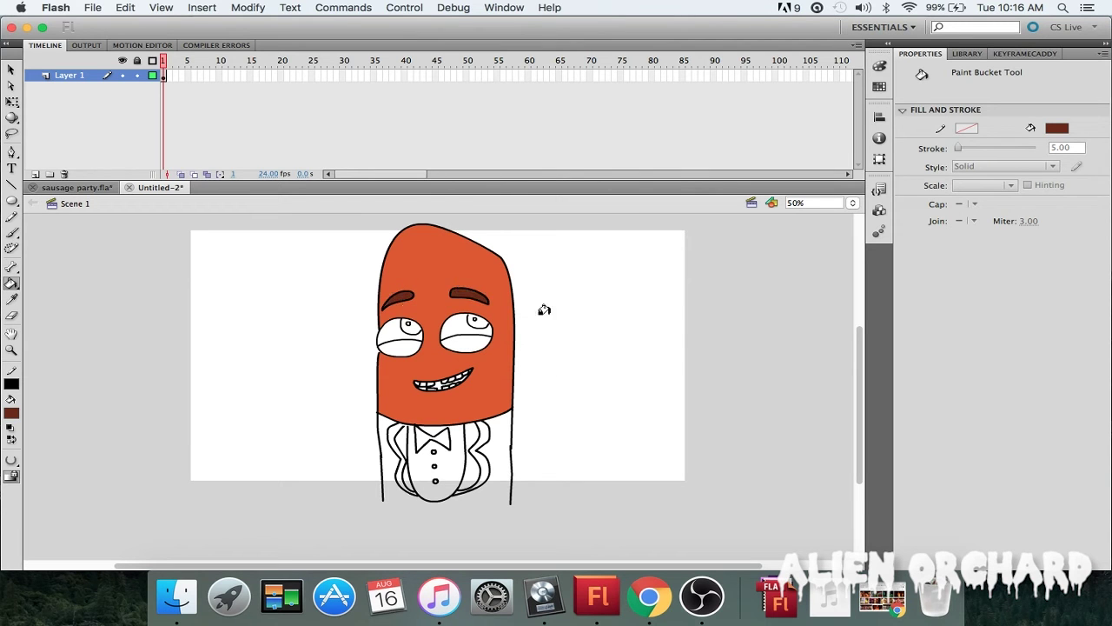
- Darken the reddish-brown fill colour further to #592213 and refill both eyebrows with it
{"action": "left_click", "coordinate": [12, 413]}
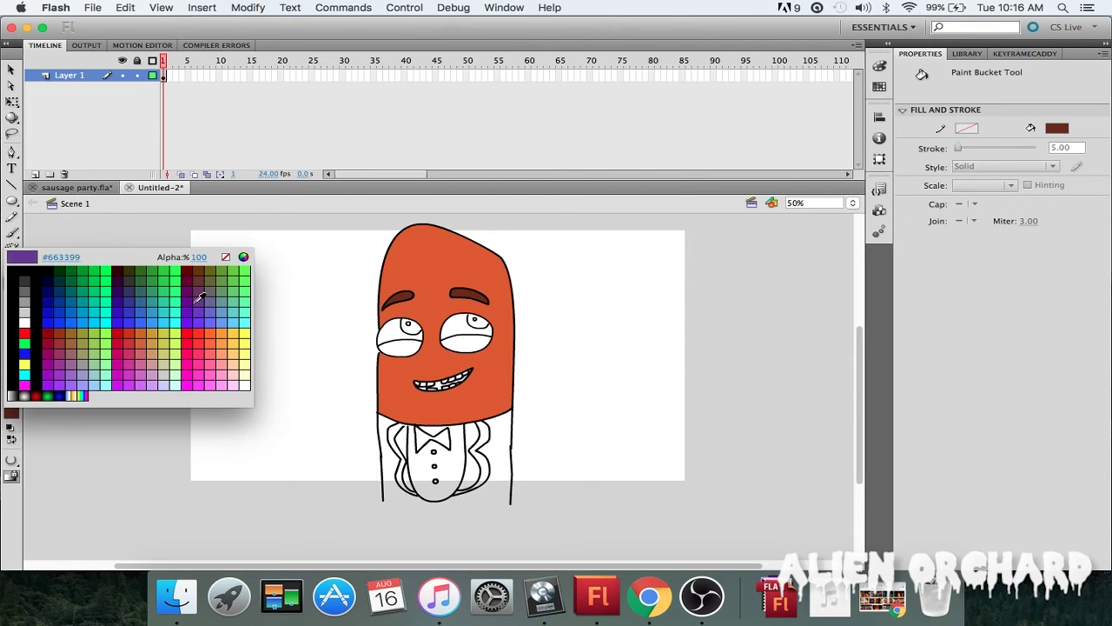
{"action": "left_click", "coordinate": [243, 256]}
{"action": "left_click_drag", "start_coordinate": [570, 257], "coordinate": [583, 256]}
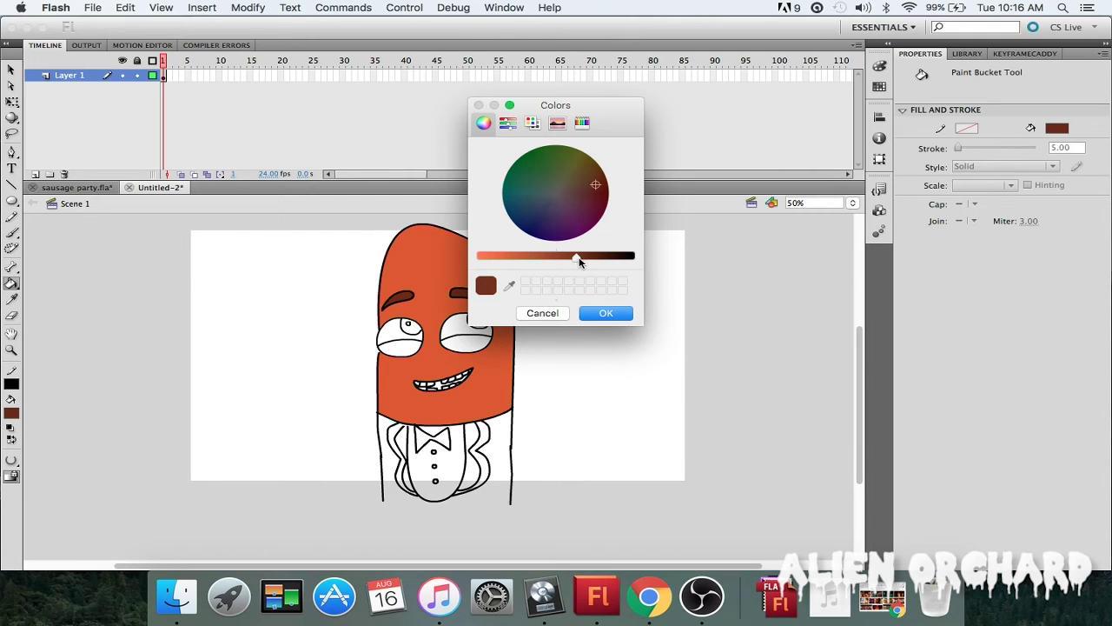
{"action": "left_click", "coordinate": [599, 313]}
{"action": "left_click", "coordinate": [405, 297]}
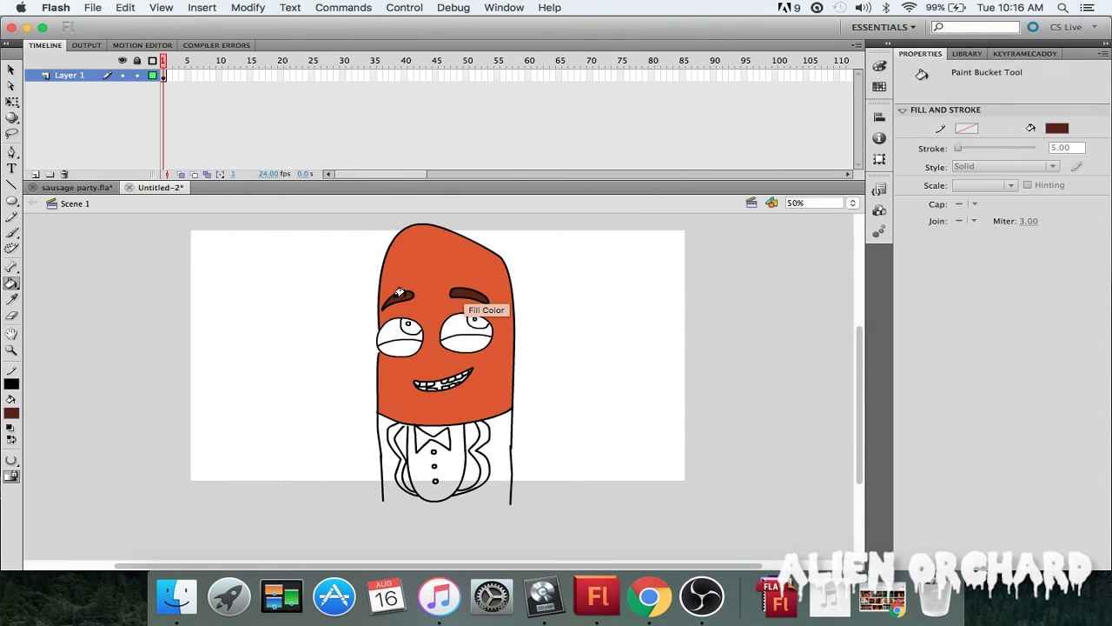
- Lighten the fill colour to a medium reddish brown and fill the lower eyelids of both eyes with it
{"action": "scroll", "coordinate": [723, 330], "scroll_direction": "down", "scroll_amount": 1}
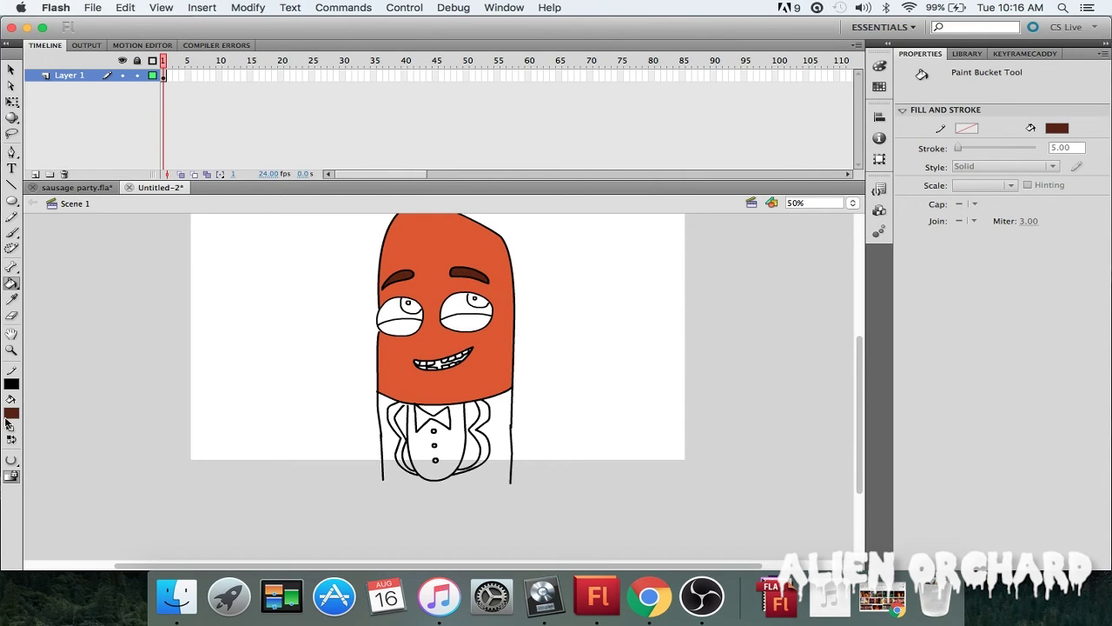
{"action": "left_click", "coordinate": [12, 413]}
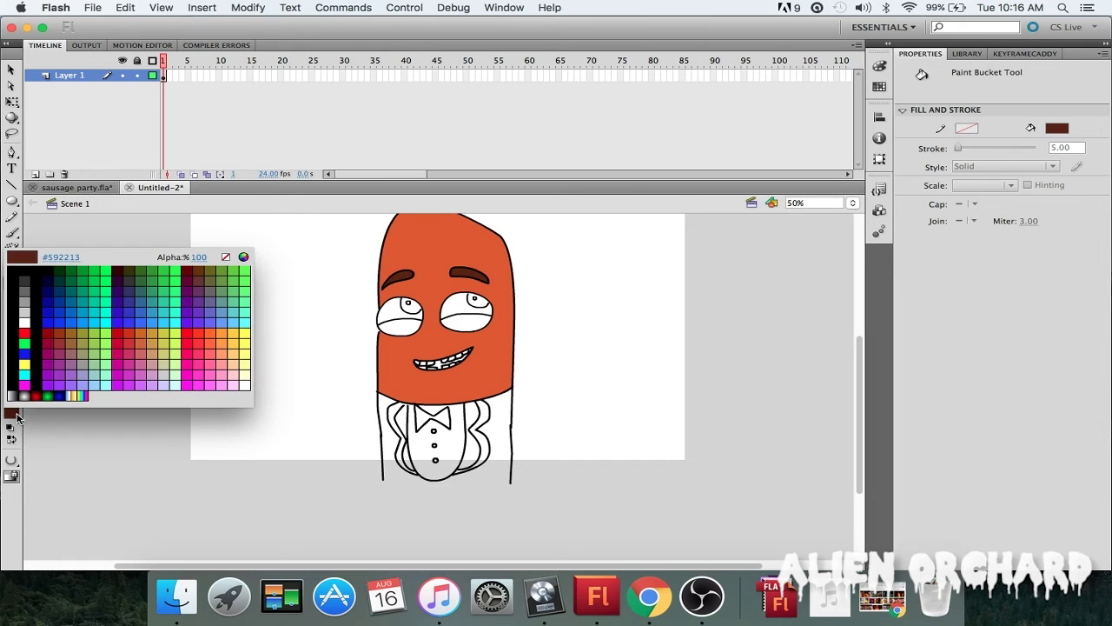
{"action": "left_click", "coordinate": [244, 258]}
{"action": "left_click_drag", "start_coordinate": [577, 256], "coordinate": [534, 256]}
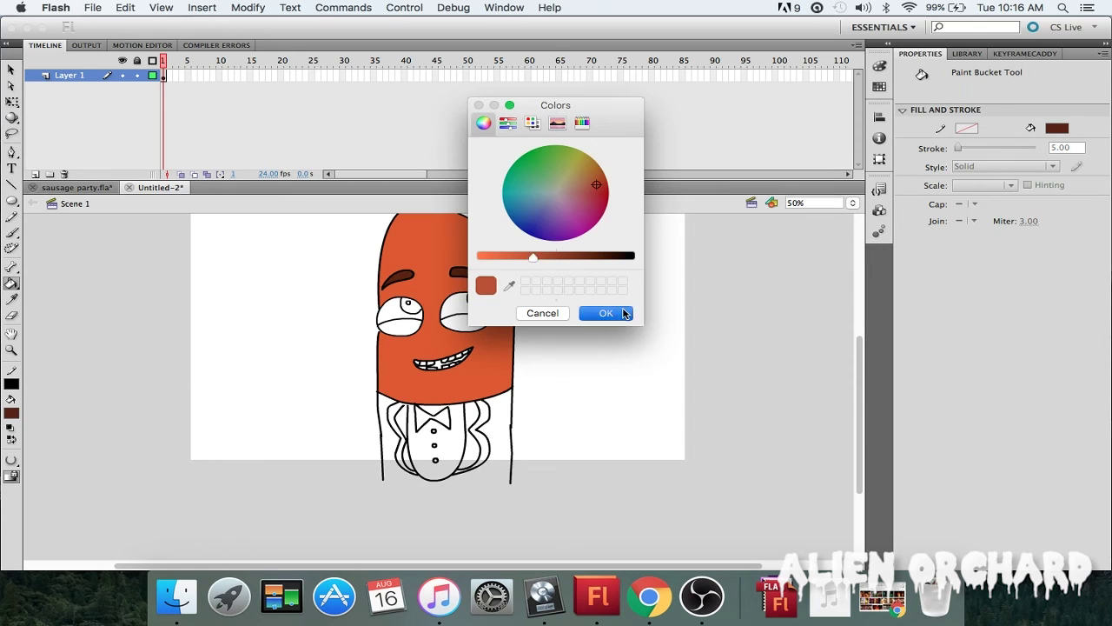
{"action": "left_click", "coordinate": [624, 313]}
{"action": "left_click", "coordinate": [397, 326]}
{"action": "left_click", "coordinate": [464, 323]}
{"action": "scroll", "coordinate": [650, 358], "scroll_direction": "up", "scroll_amount": 2}
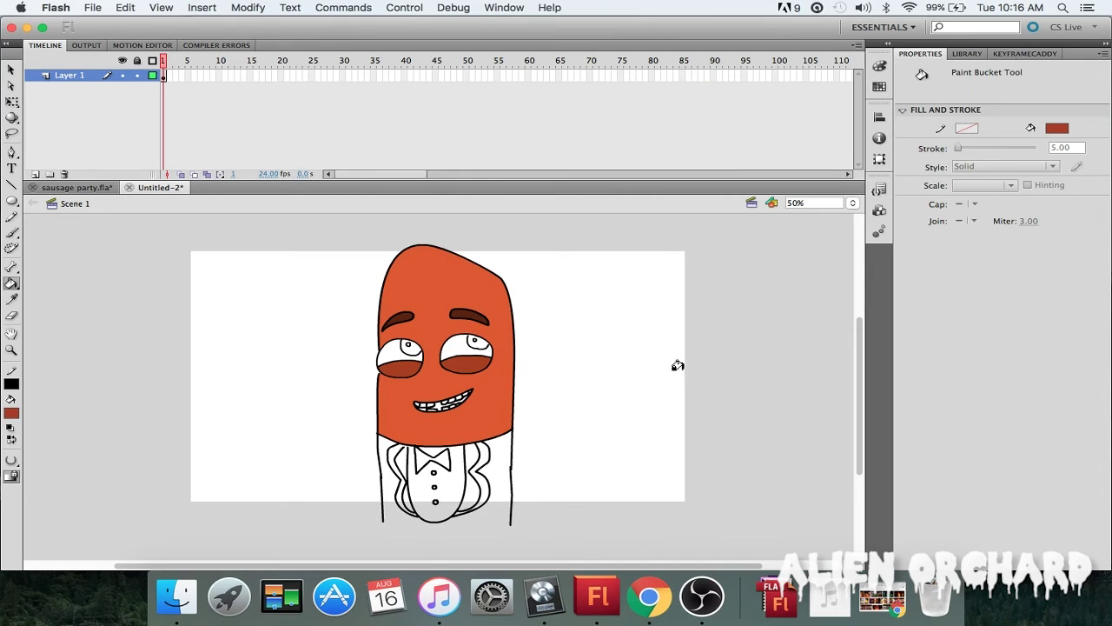
- Adjust the fill colour to a slightly brighter reddish brown and refill both lower eyelids with it
{"action": "left_click", "coordinate": [12, 412]}
{"action": "left_click", "coordinate": [243, 257]}
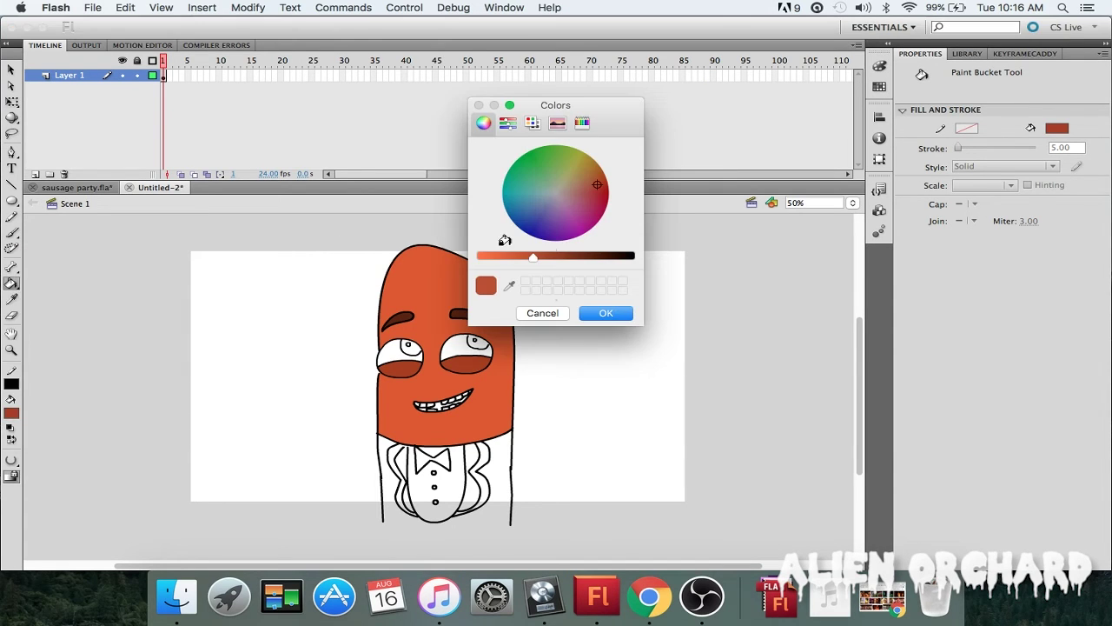
{"action": "left_click", "coordinate": [603, 312]}
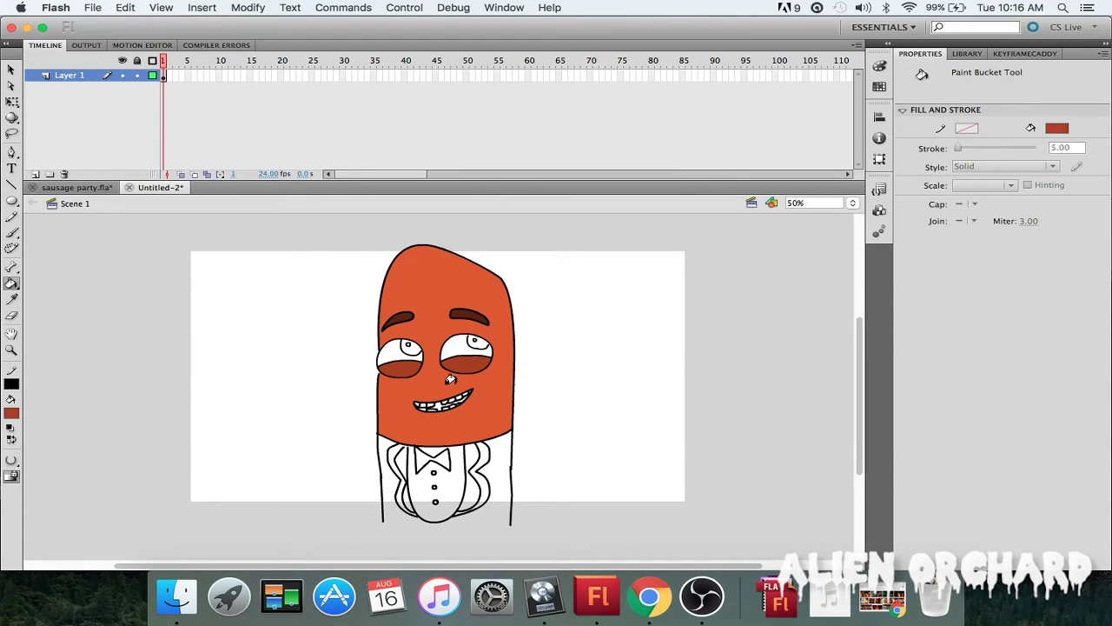
{"action": "scroll", "coordinate": [538, 405], "scroll_direction": "down", "scroll_amount": 2}
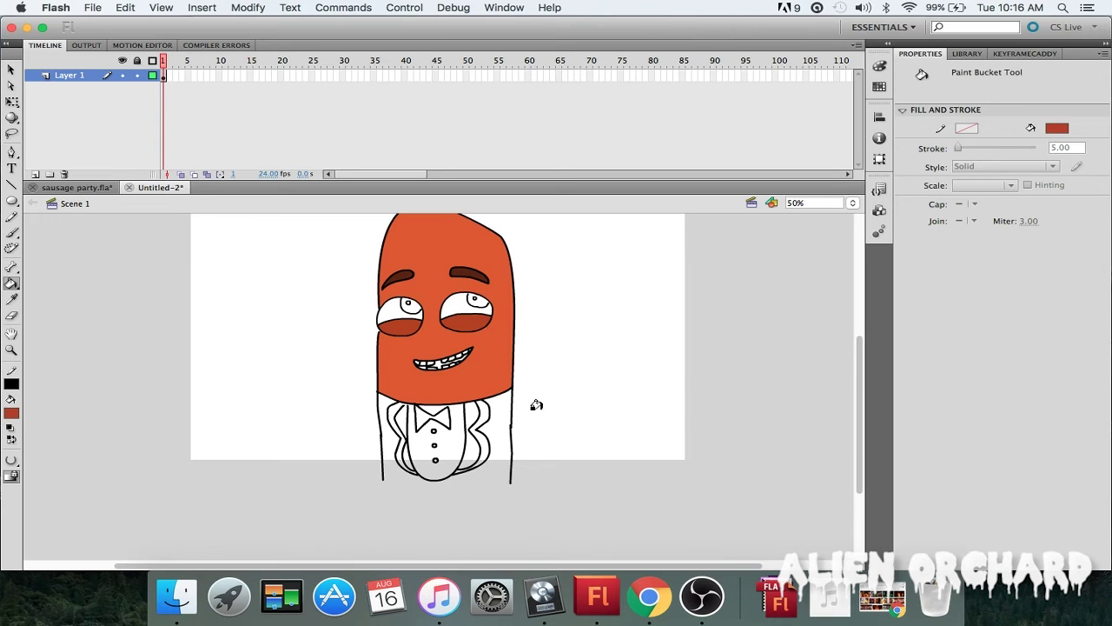
{"action": "scroll", "coordinate": [536, 403], "scroll_direction": "down", "scroll_amount": 3}
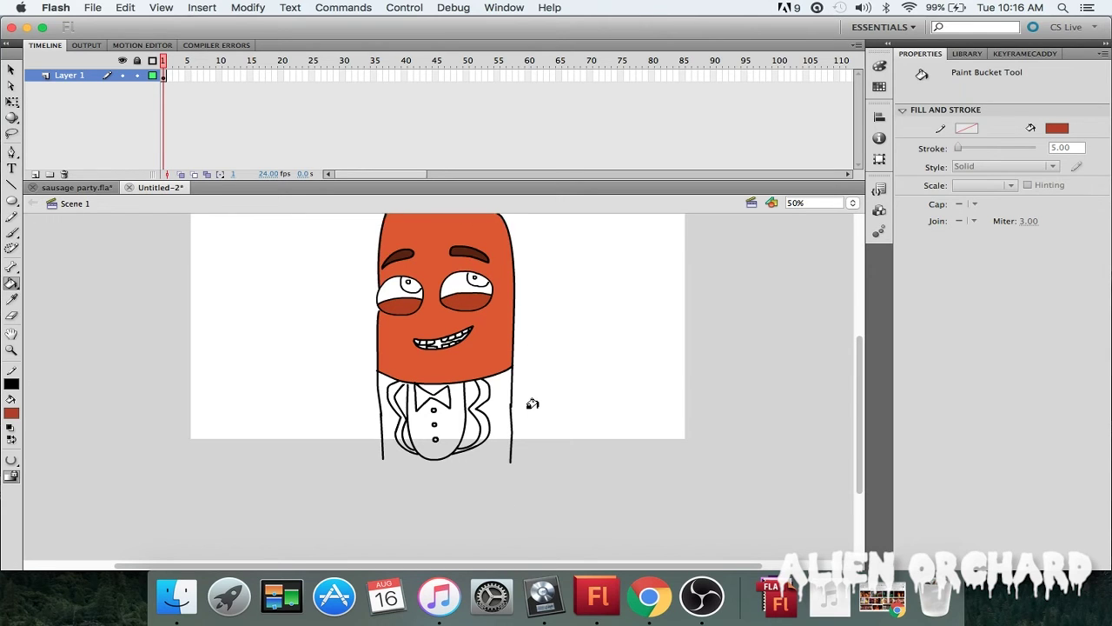
{"action": "scroll", "coordinate": [532, 403], "scroll_direction": "up", "scroll_amount": 4}
{"action": "scroll", "coordinate": [531, 403], "scroll_direction": "up", "scroll_amount": 1}
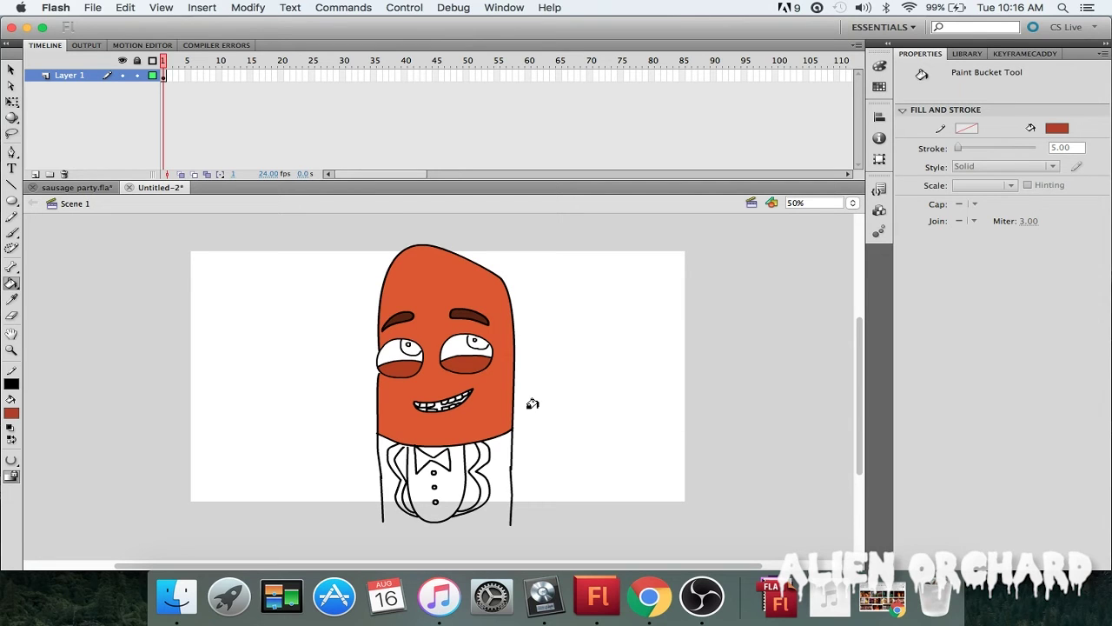
- Set the fill colour to dark grey and fill the open spaces between the upper and lower teeth
{"action": "left_click", "coordinate": [11, 413]}
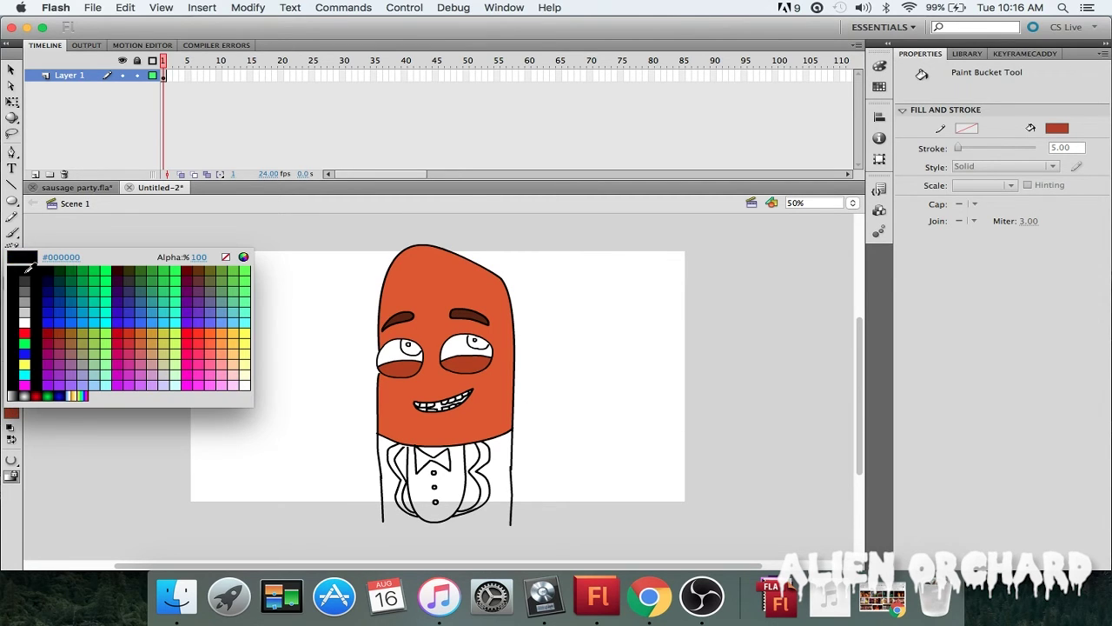
{"action": "left_click", "coordinate": [25, 276]}
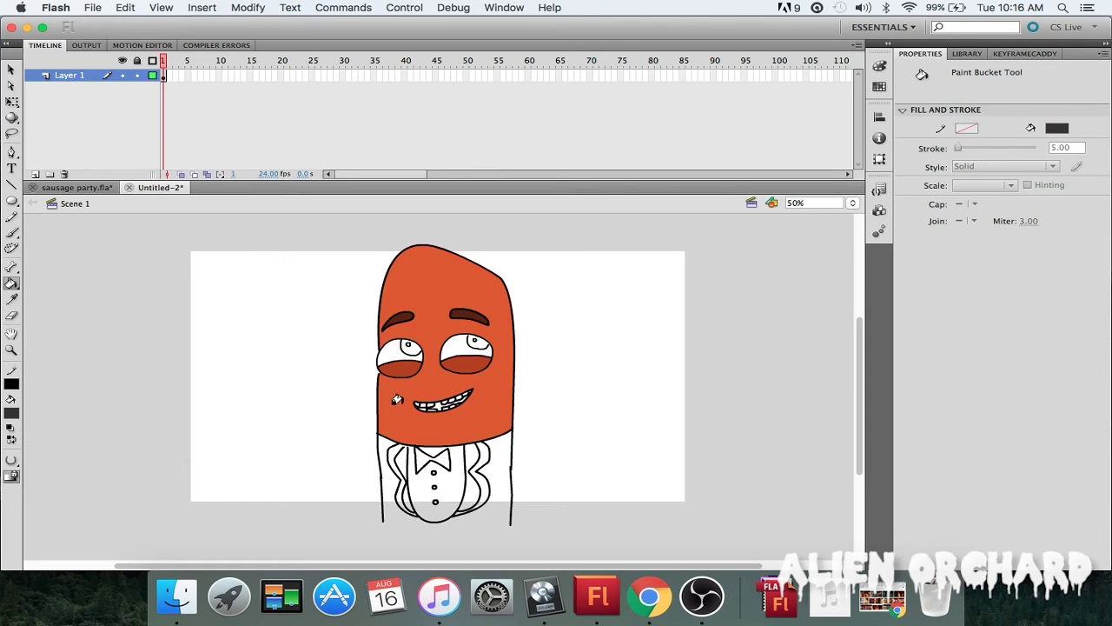
{"action": "left_click", "coordinate": [445, 404]}
{"action": "key", "text": "super+equal"}
{"action": "key", "text": "super+z"}
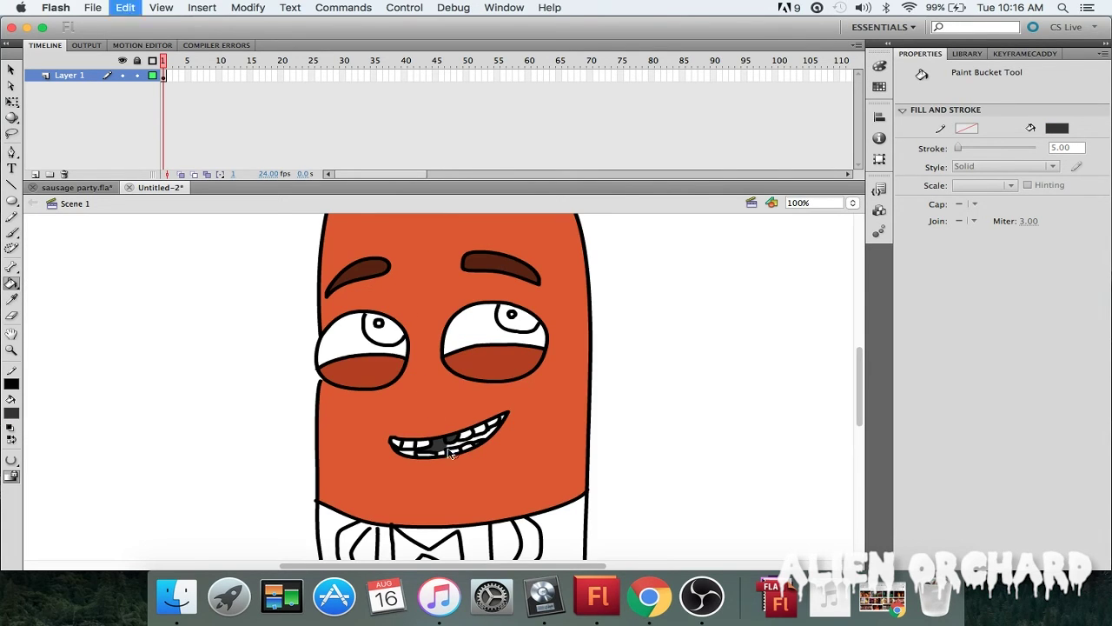
{"action": "left_click", "coordinate": [455, 446]}
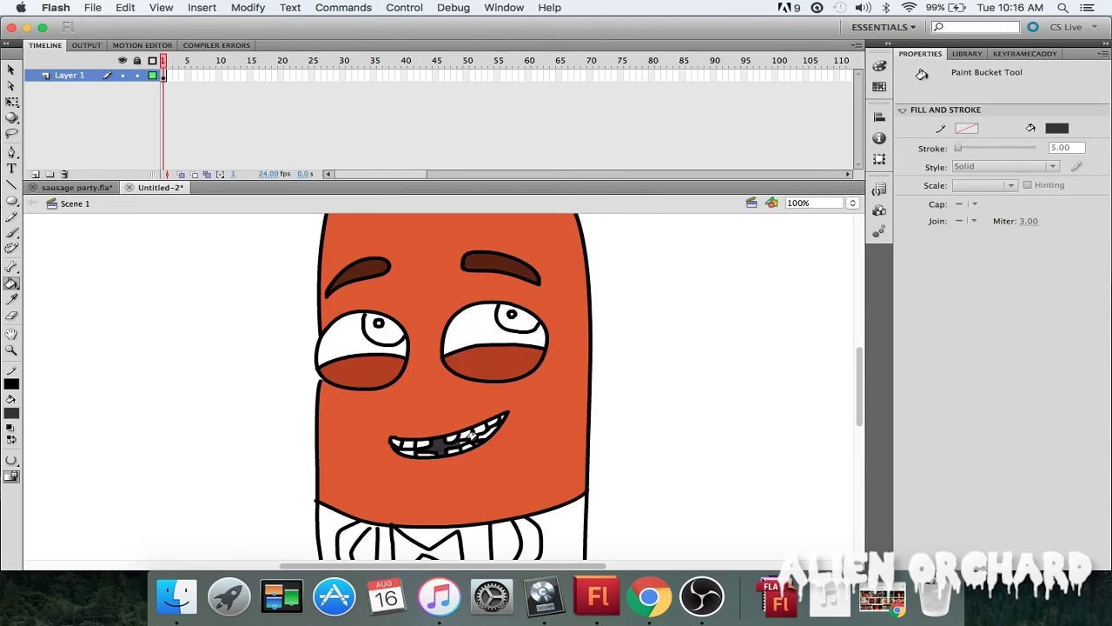
{"action": "left_click", "coordinate": [479, 431]}
{"action": "scroll", "coordinate": [343, 450], "scroll_direction": "up", "scroll_amount": 2}
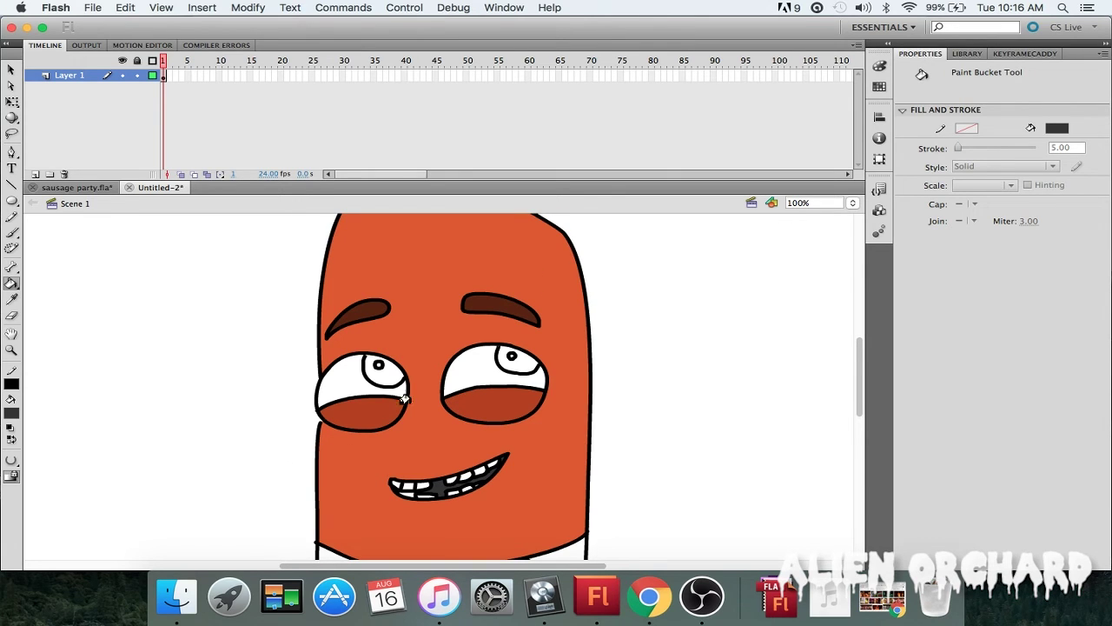
- Set the fill colour to black #000000 and fill the irises of both eyes around their small highlights
{"action": "left_click", "coordinate": [377, 374]}
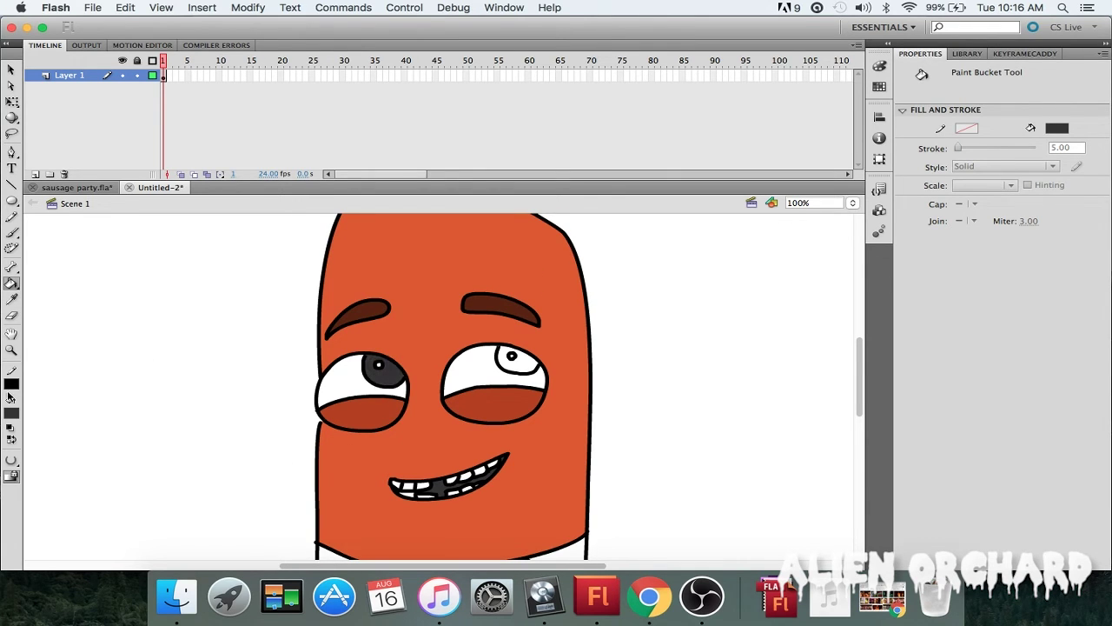
{"action": "left_click", "coordinate": [12, 387]}
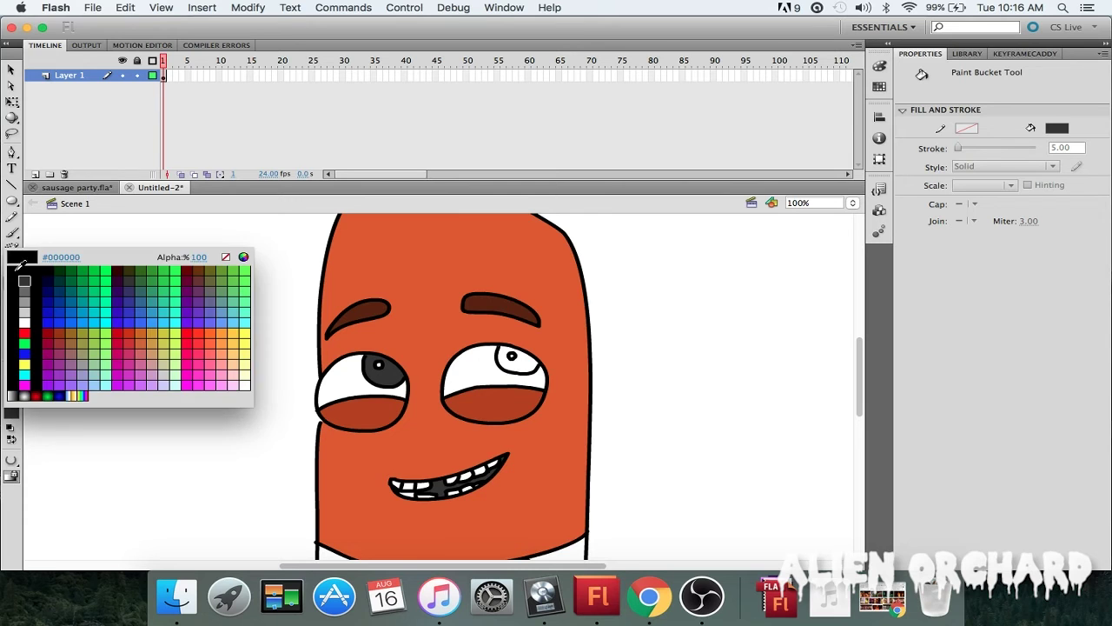
{"action": "left_click", "coordinate": [18, 268]}
{"action": "left_click", "coordinate": [381, 375]}
{"action": "left_click", "coordinate": [520, 359]}
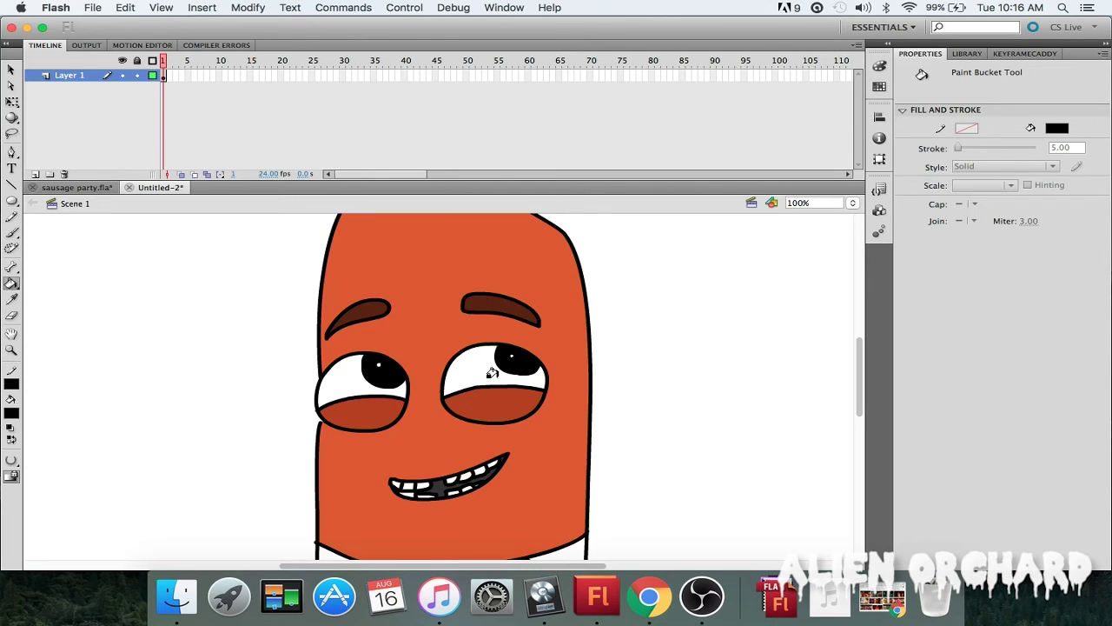
- Draw a straight line with the Line tool between the lower ends of the two side outlines to close the body
{"action": "scroll", "coordinate": [339, 410], "scroll_direction": "down", "scroll_amount": 2}
{"action": "scroll", "coordinate": [242, 414], "scroll_direction": "down", "scroll_amount": 5}
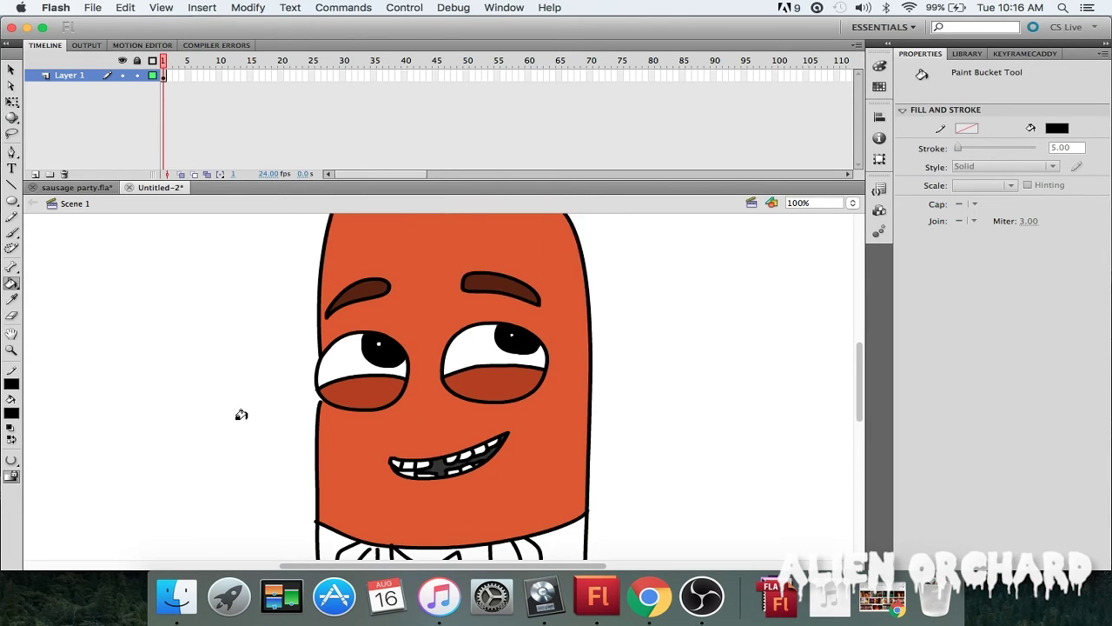
{"action": "scroll", "coordinate": [241, 415], "scroll_direction": "down", "scroll_amount": 2}
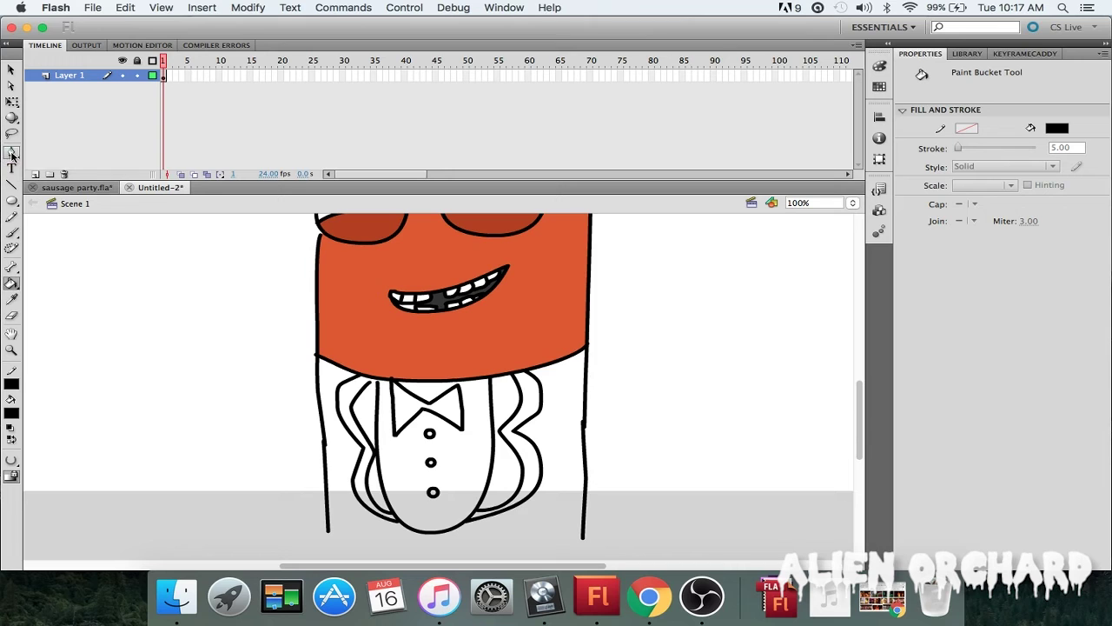
{"action": "left_click", "coordinate": [8, 187]}
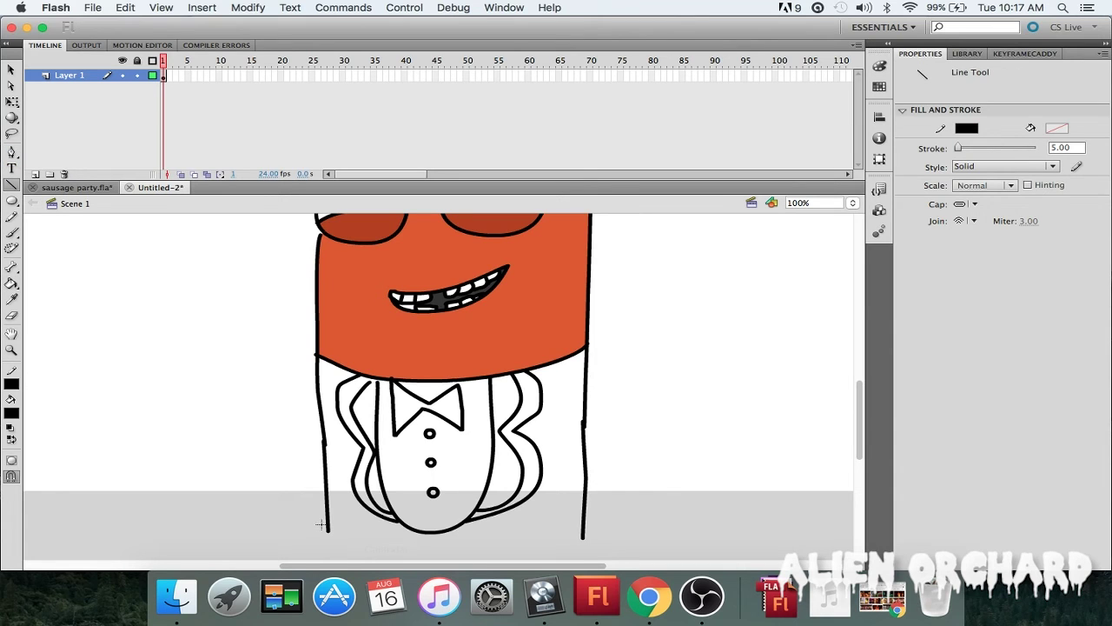
{"action": "scroll", "coordinate": [86, 221], "scroll_direction": "down", "scroll_amount": 3}
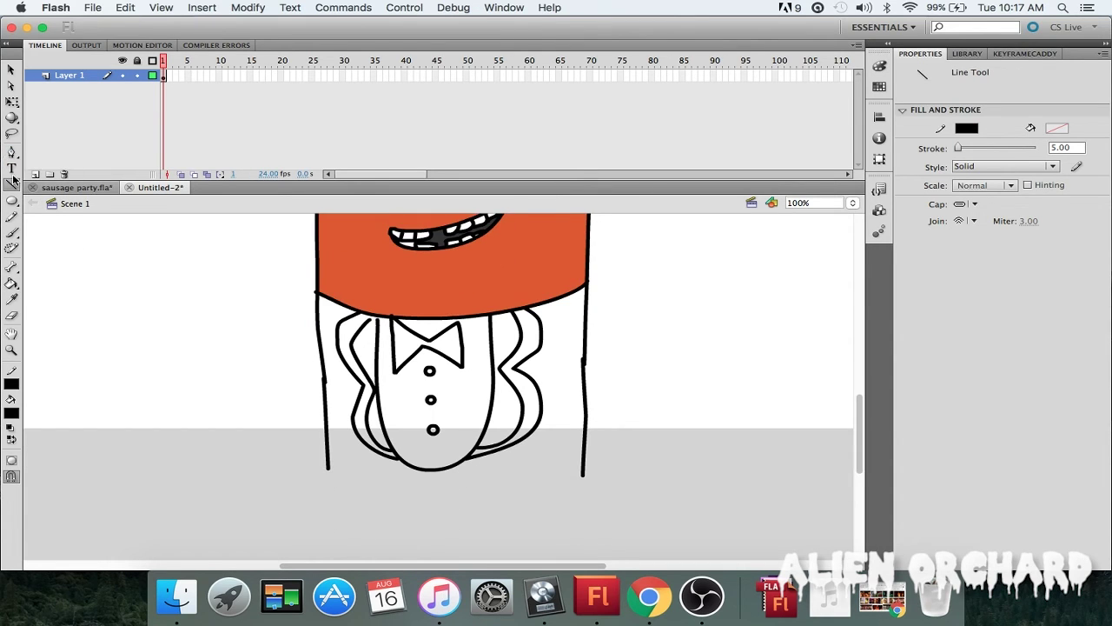
{"action": "mouse_move", "coordinate": [330, 467]}
{"action": "left_mouse_down"}
{"action": "mouse_move", "coordinate": [583, 485]}
{"action": "mouse_move", "coordinate": [584, 475]}
{"action": "left_mouse_up"}
{"action": "scroll", "coordinate": [390, 484], "scroll_direction": "up", "scroll_amount": 10}
{"action": "scroll", "coordinate": [390, 484], "scroll_direction": "down", "scroll_amount": 7}
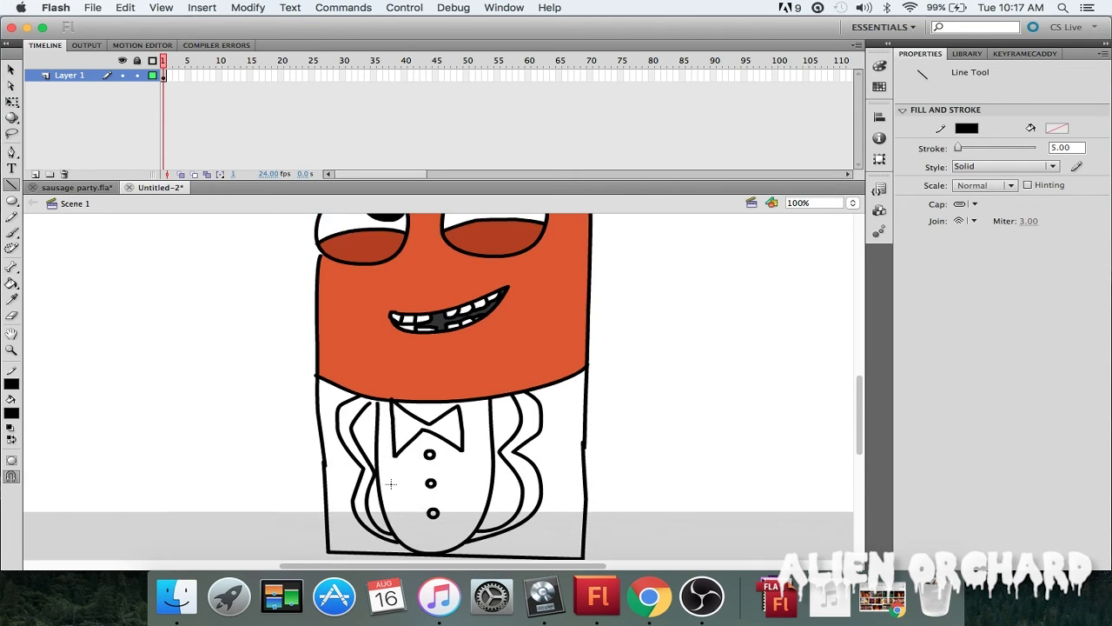
- Fill the jacket and the inner lapel areas with black using the Paint Bucket, leaving the lapel trim and shirt white
{"action": "key", "text": "super+minus"}
{"action": "key", "text": "super+minus"}
{"action": "key", "text": "super+equal"}
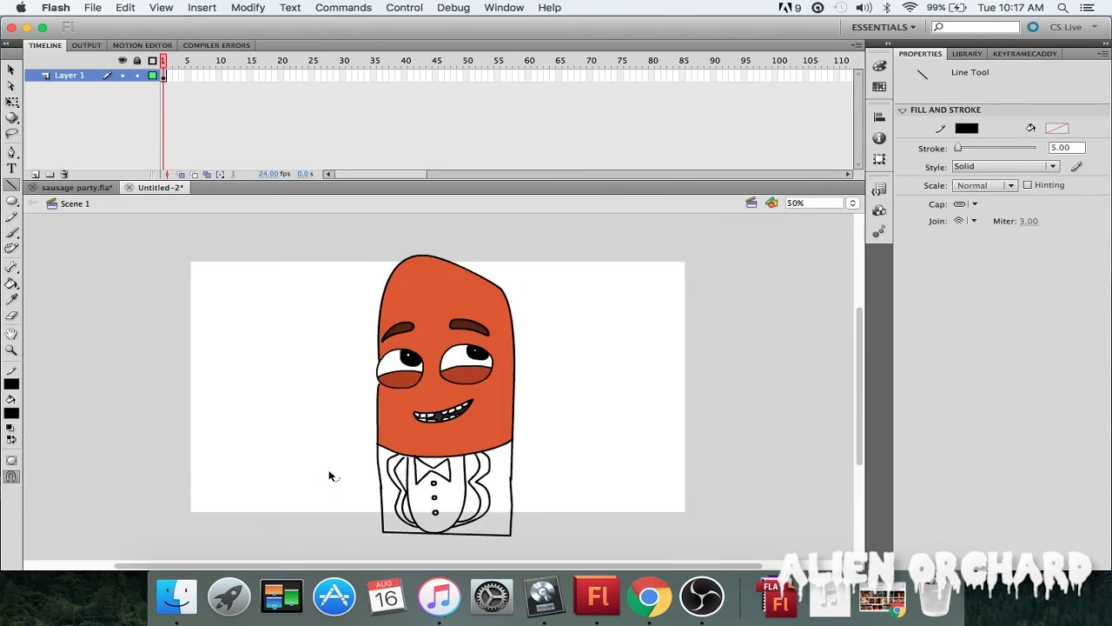
{"action": "key", "text": "super+equal"}
{"action": "key", "text": "super+minus"}
{"action": "scroll", "coordinate": [372, 515], "scroll_direction": "down", "scroll_amount": 2}
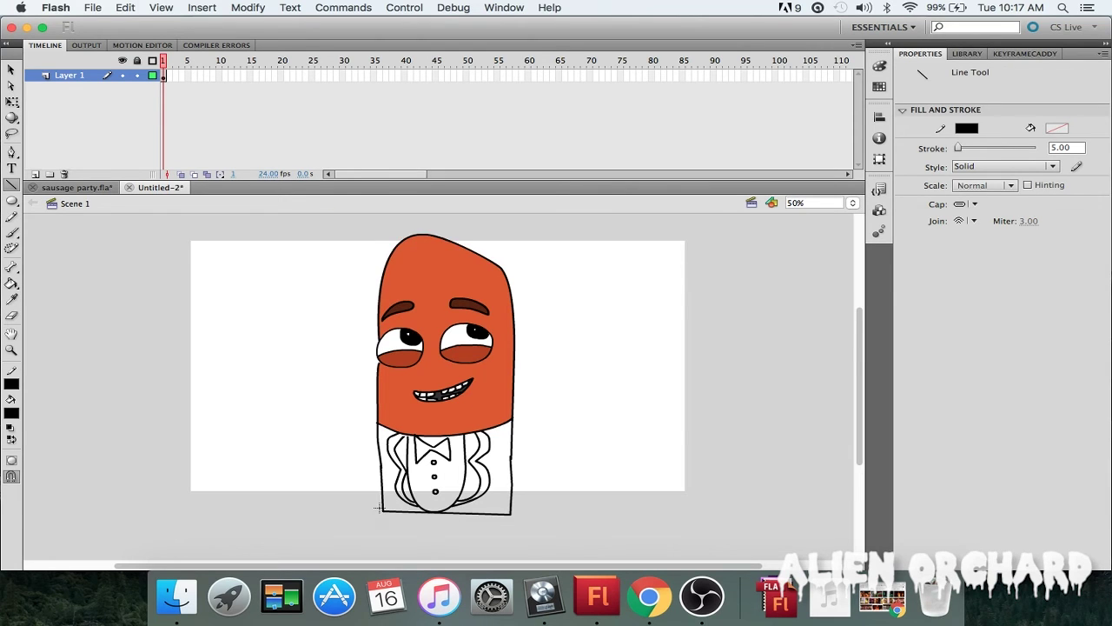
{"action": "left_click", "coordinate": [12, 284]}
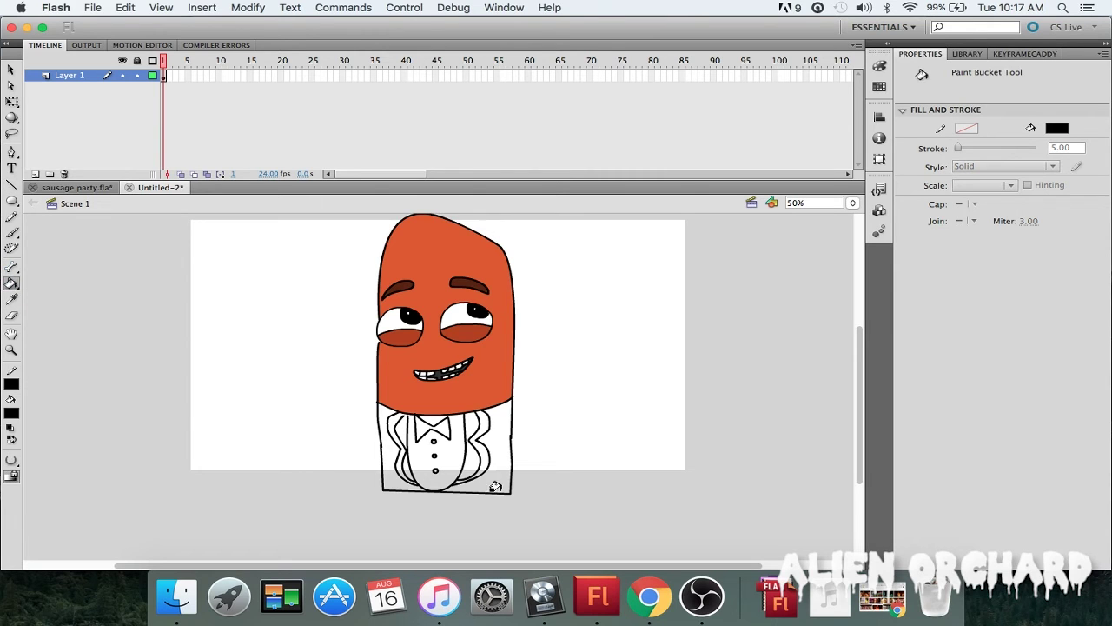
{"action": "left_click", "coordinate": [379, 448]}
{"action": "left_click", "coordinate": [487, 442]}
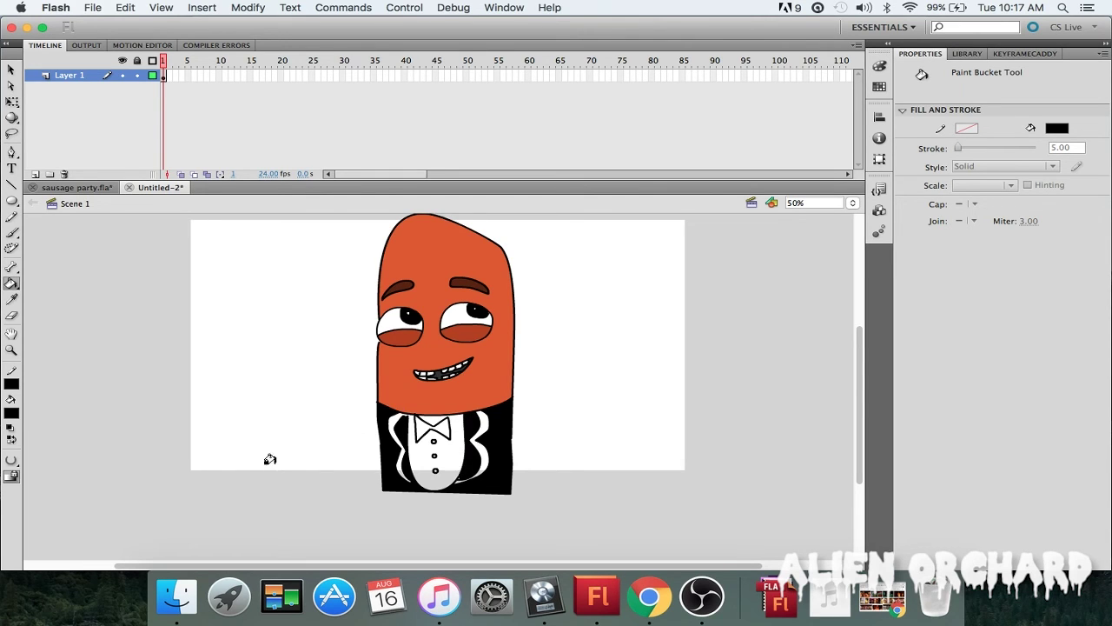
- Try to fill the small white area at the upper end of the left lapel with black
{"action": "left_click", "coordinate": [401, 415]}
{"action": "key", "text": "super+z"}
{"action": "key", "text": "super+equal"}
{"action": "scroll", "coordinate": [400, 415], "scroll_direction": "down", "scroll_amount": 3}
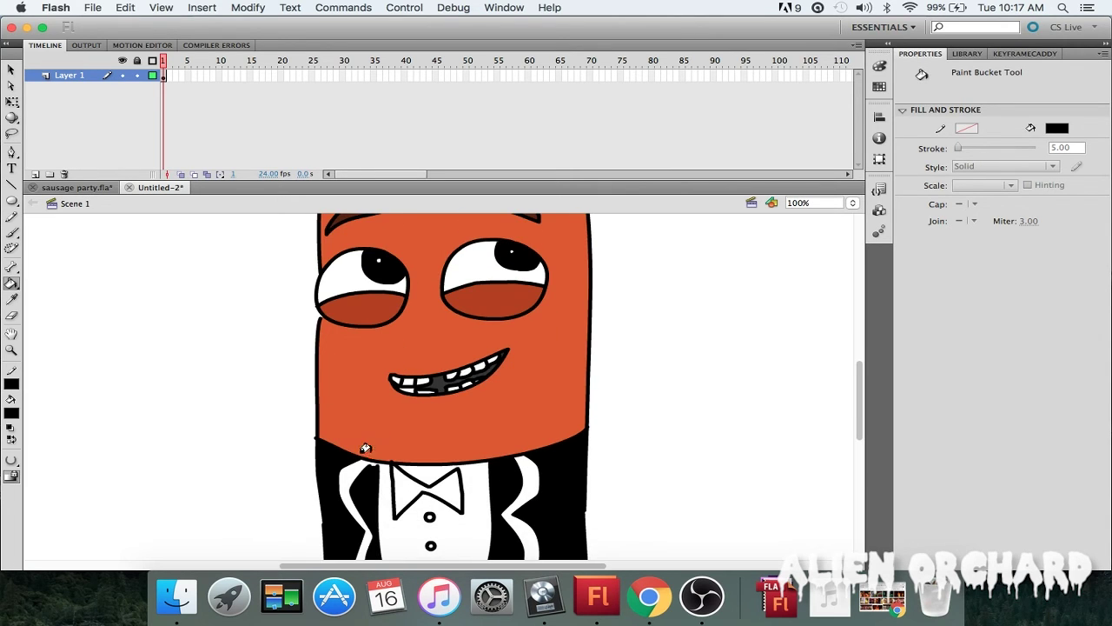
{"action": "left_click", "coordinate": [375, 461]}
{"action": "left_click", "coordinate": [11, 216]}
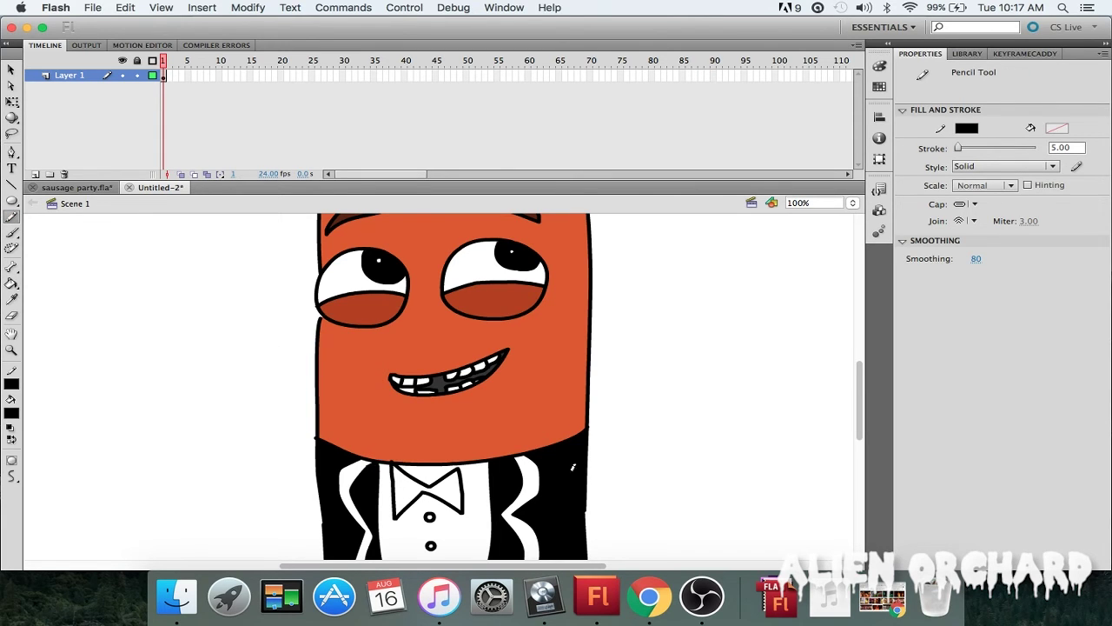
{"action": "scroll", "coordinate": [708, 444], "scroll_direction": "down", "scroll_amount": 5}
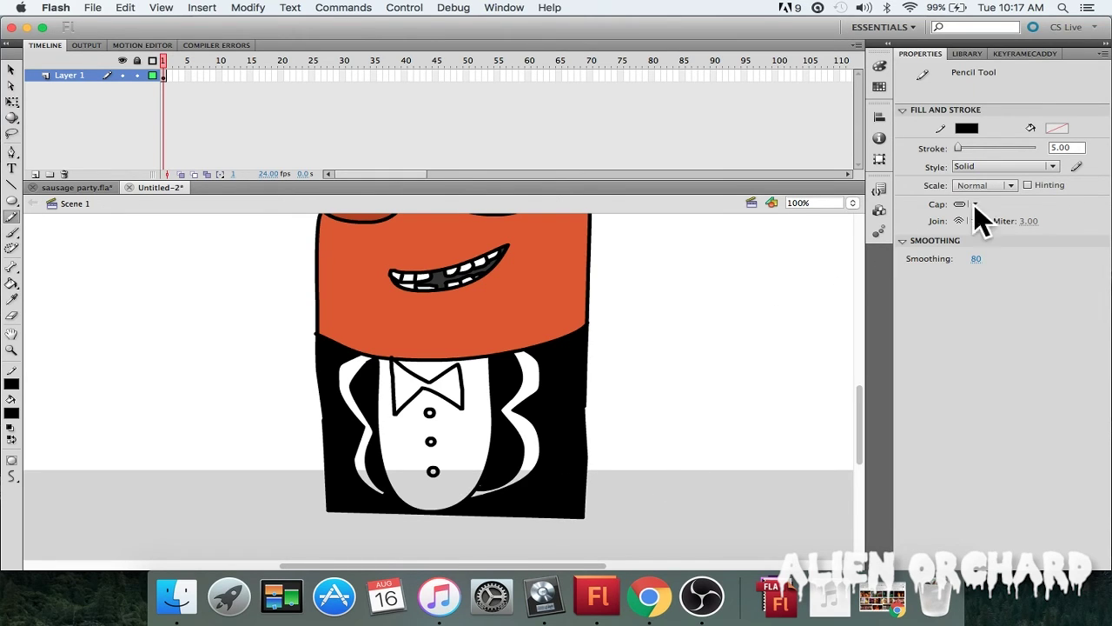
- Fill both halves of the bow tie with black using the Paint Bucket
{"action": "left_click", "coordinate": [11, 284]}
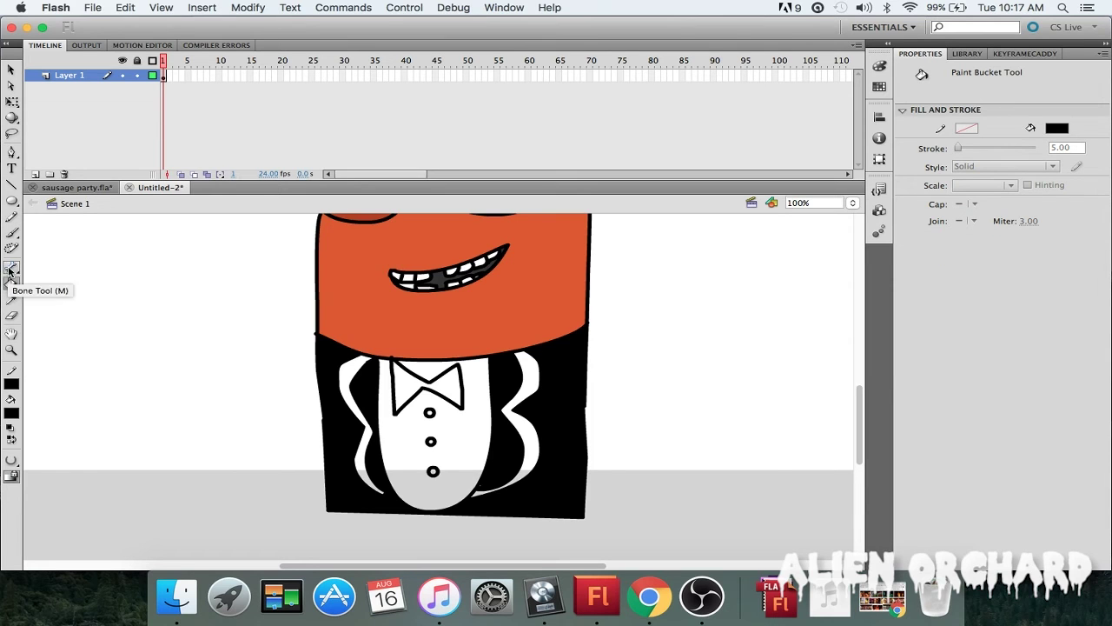
{"action": "left_click", "coordinate": [399, 385]}
{"action": "left_click", "coordinate": [459, 381]}
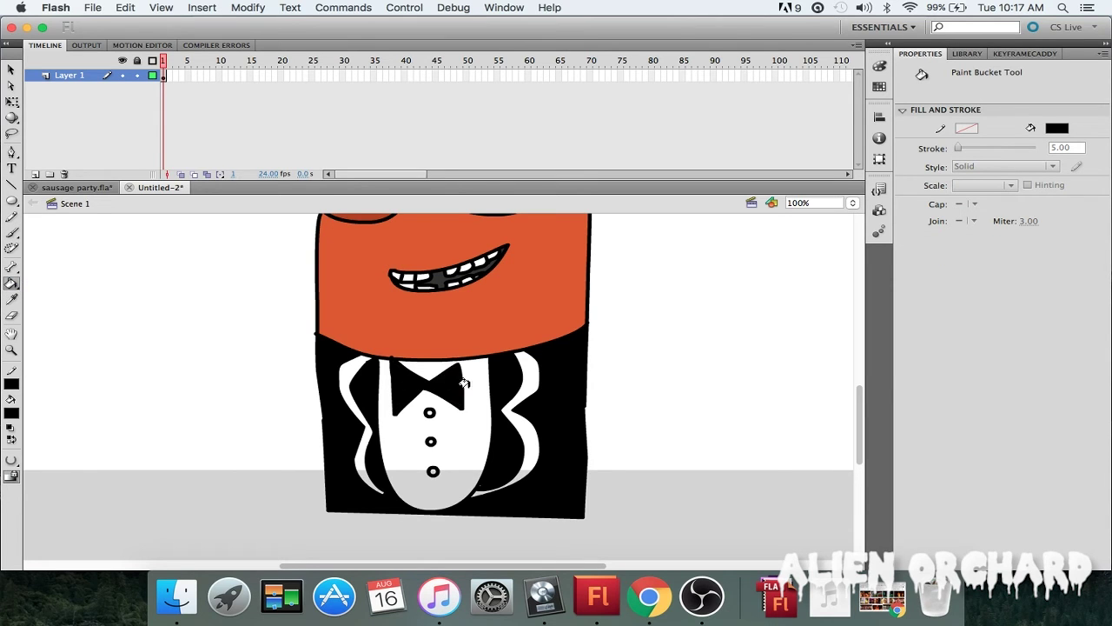
{"action": "left_click", "coordinate": [11, 70]}
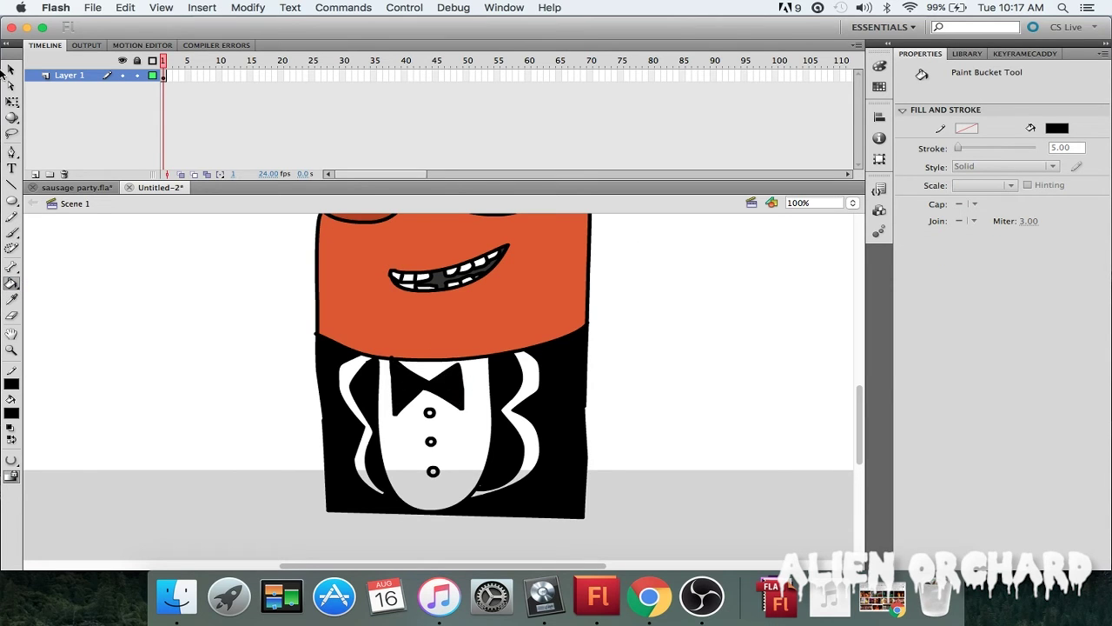
{"action": "left_click", "coordinate": [392, 361]}
{"action": "key", "text": "Escape"}
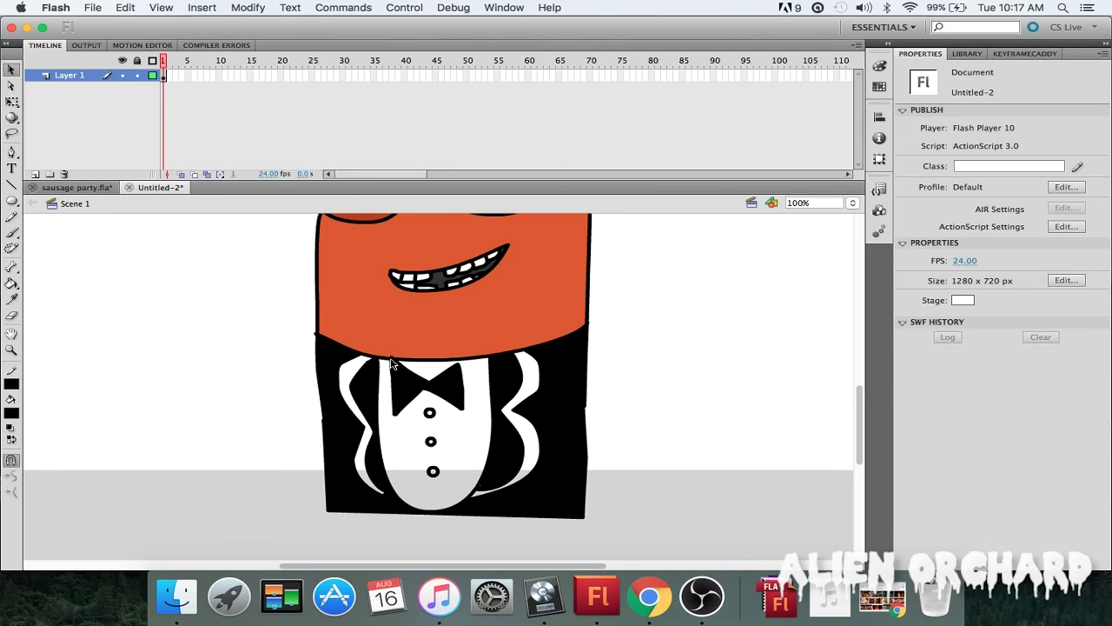
{"action": "left_click", "coordinate": [392, 362]}
{"action": "key", "text": "Escape"}
{"action": "scroll", "coordinate": [656, 366], "scroll_direction": "up", "scroll_amount": 5}
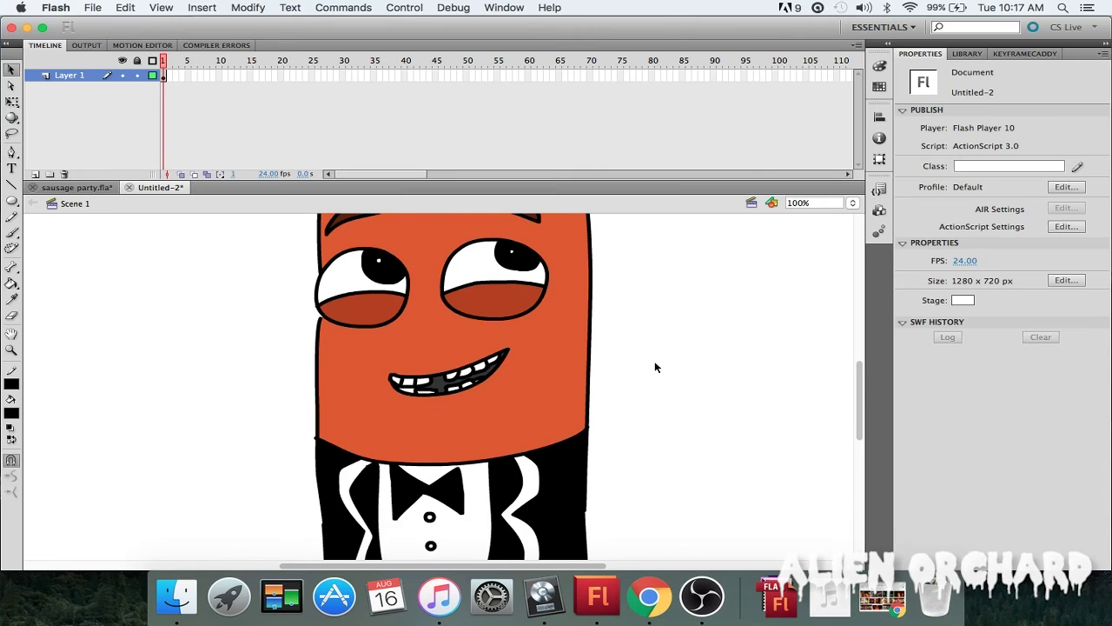
{"action": "scroll", "coordinate": [655, 365], "scroll_direction": "down", "scroll_amount": 5}
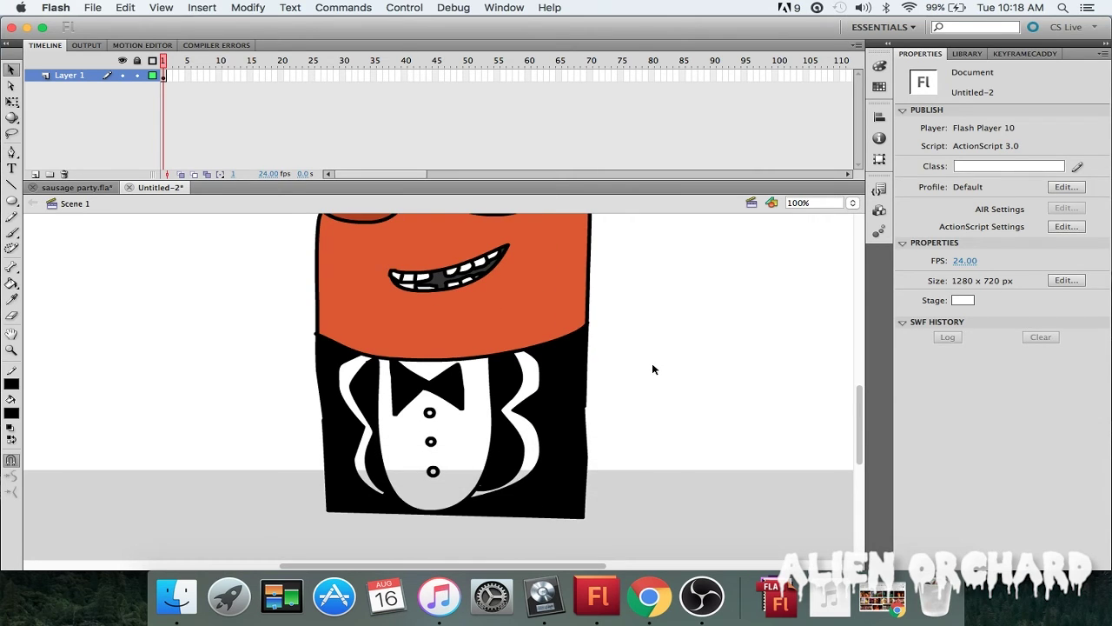
{"action": "scroll", "coordinate": [671, 369], "scroll_direction": "down", "scroll_amount": 5}
{"action": "scroll", "coordinate": [674, 368], "scroll_direction": "up", "scroll_amount": 9}
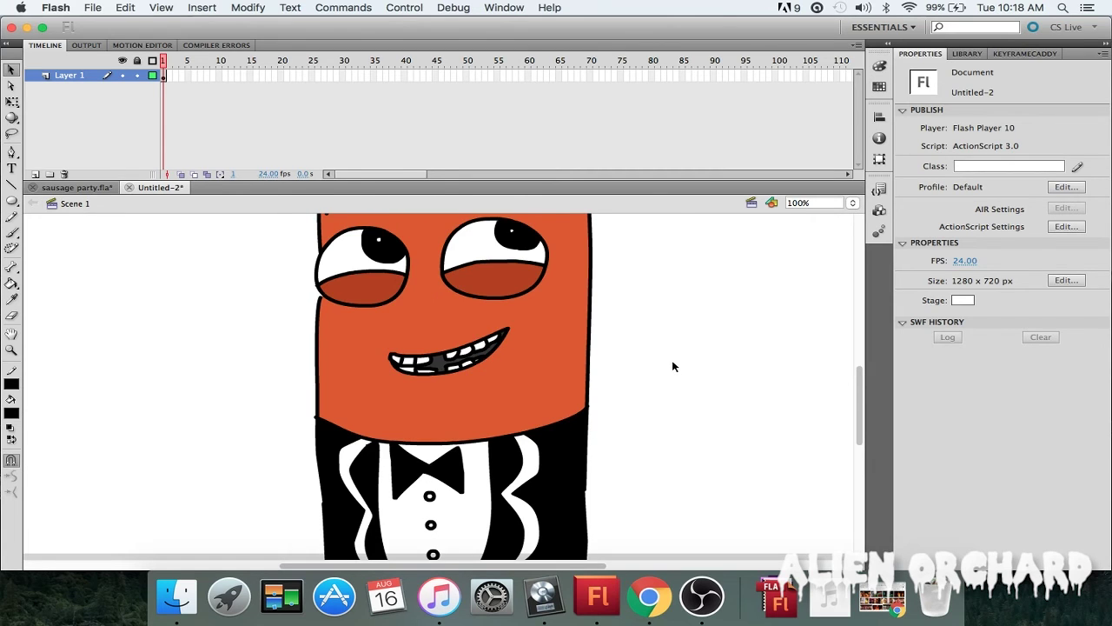
{"action": "scroll", "coordinate": [671, 365], "scroll_direction": "down", "scroll_amount": 3}
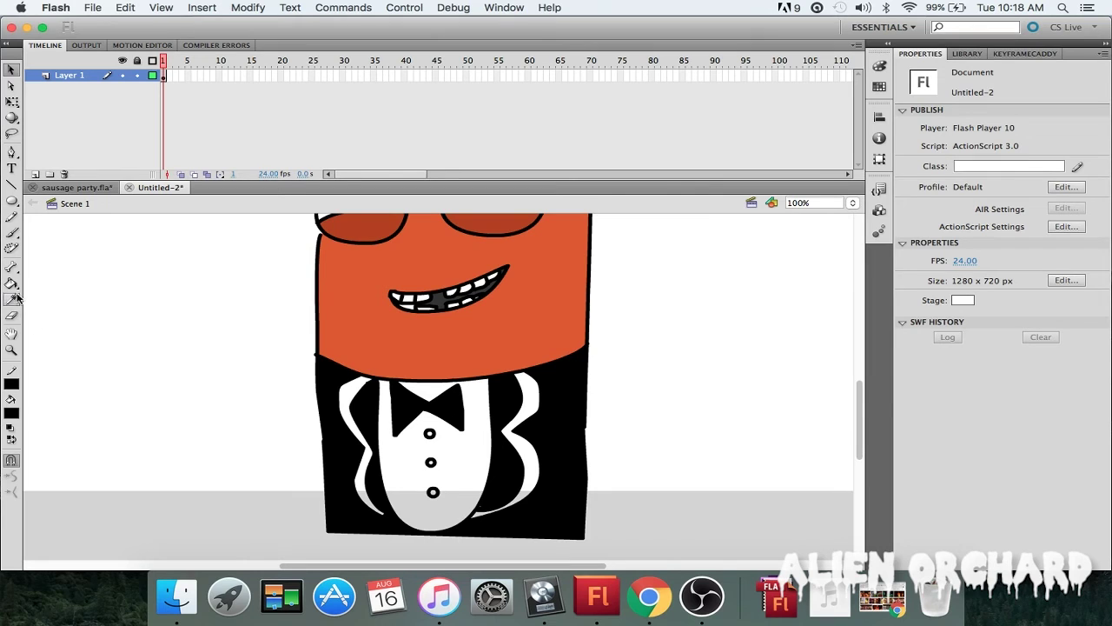
- Fill the shirt and both lapel trims with white using the Paint Bucket
{"action": "left_click", "coordinate": [11, 414]}
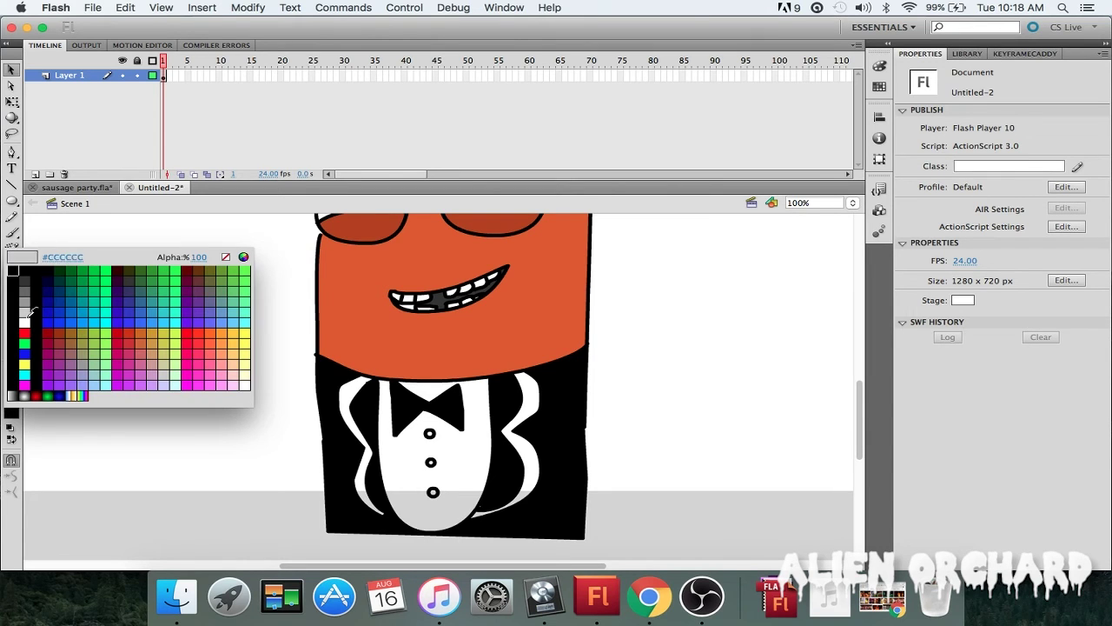
{"action": "left_click", "coordinate": [25, 322]}
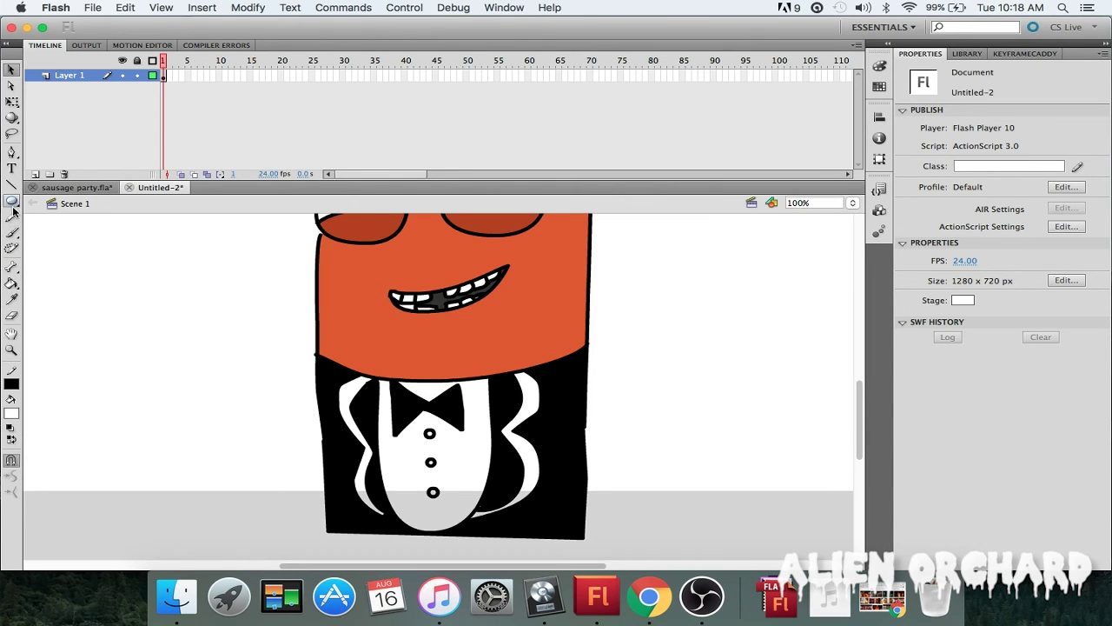
{"action": "scroll", "coordinate": [259, 342], "scroll_direction": "up", "scroll_amount": 3}
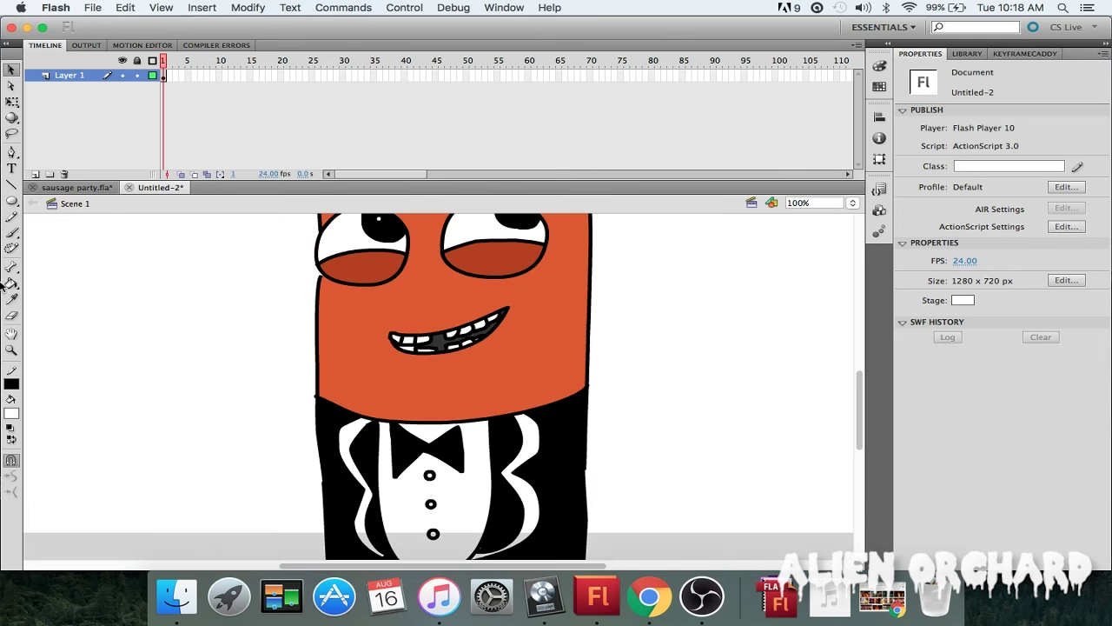
{"action": "left_click", "coordinate": [11, 283]}
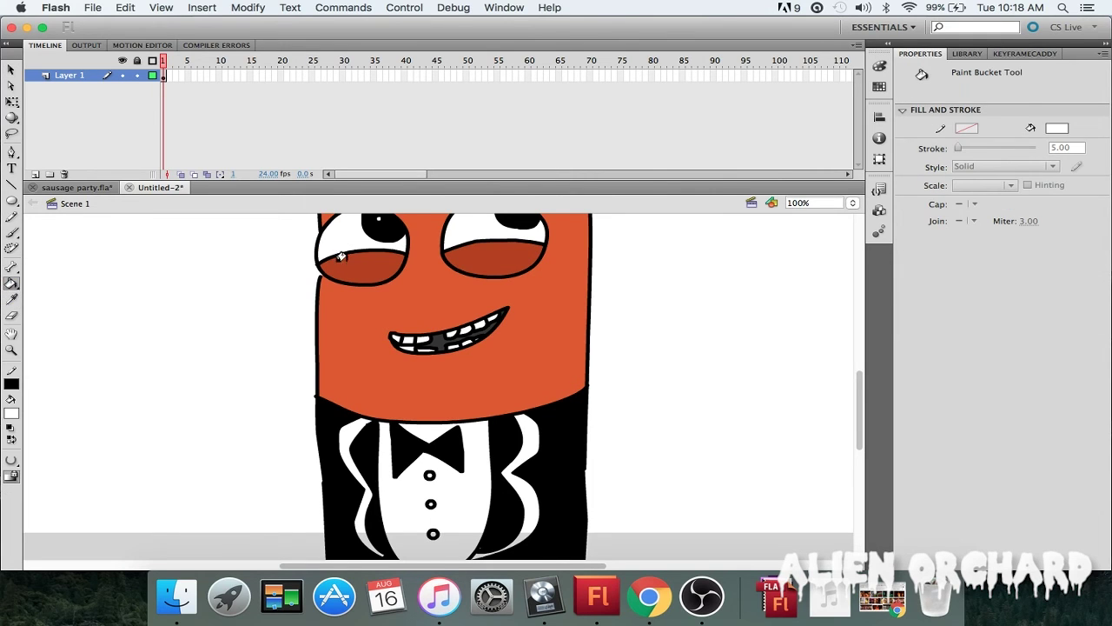
{"action": "scroll", "coordinate": [408, 286], "scroll_direction": "up", "scroll_amount": 2}
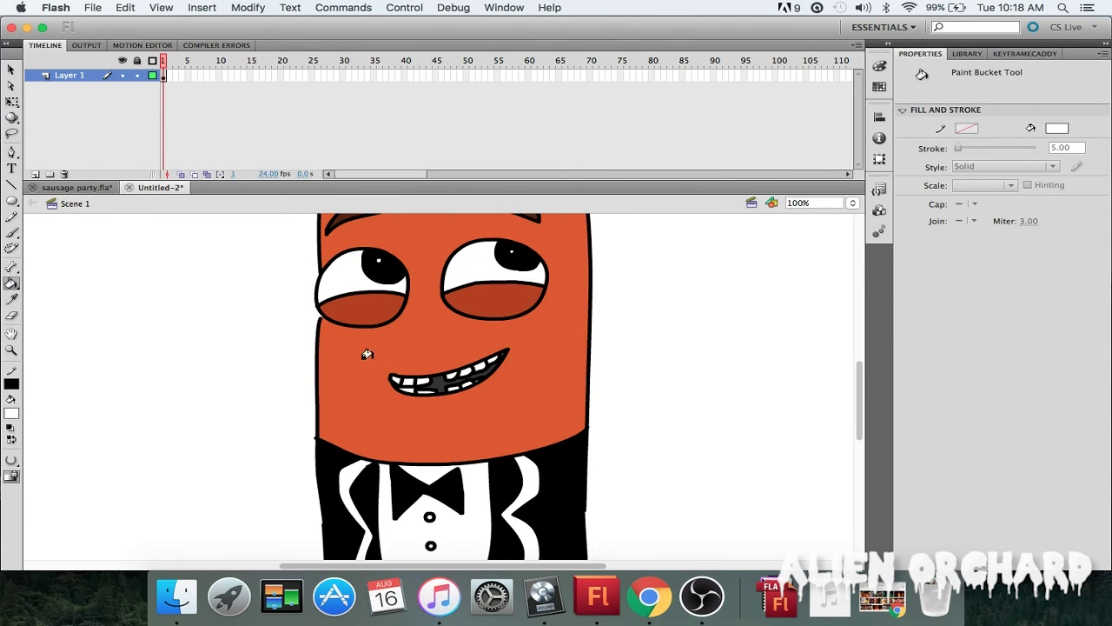
{"action": "scroll", "coordinate": [348, 356], "scroll_direction": "down", "scroll_amount": 2}
{"action": "scroll", "coordinate": [266, 336], "scroll_direction": "up", "scroll_amount": 1}
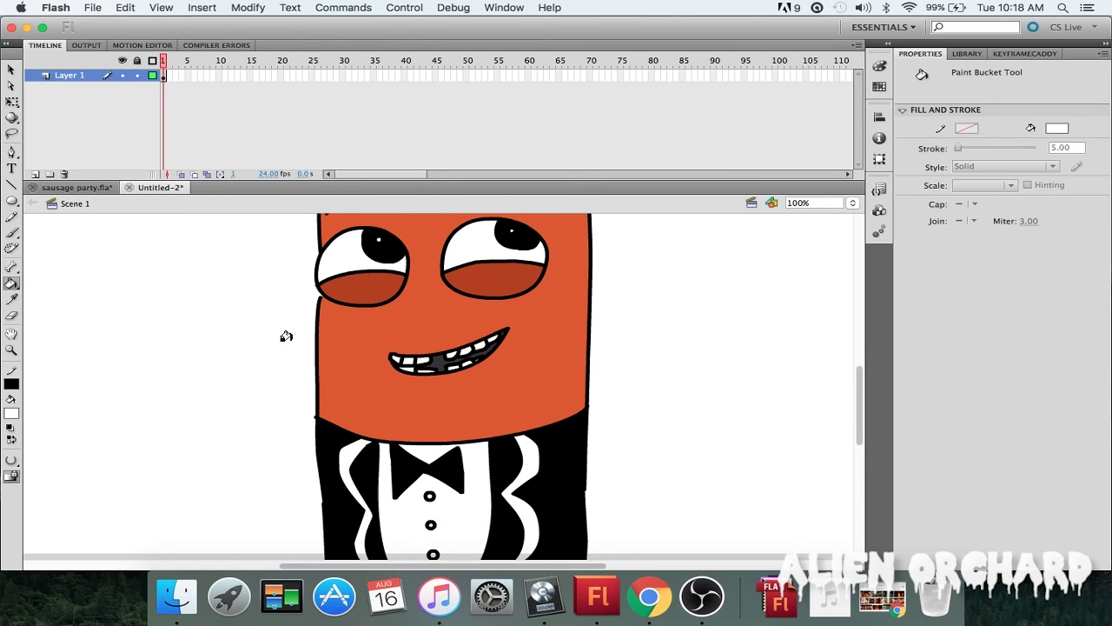
{"action": "key", "text": "super+equal"}
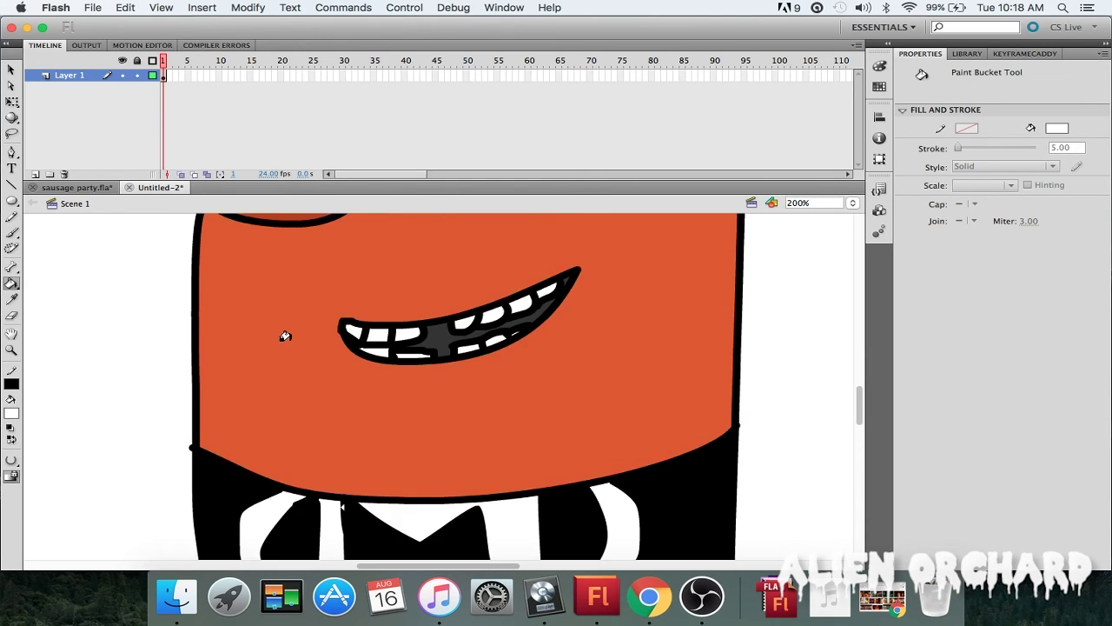
{"action": "scroll", "coordinate": [287, 335], "scroll_direction": "up", "scroll_amount": 2}
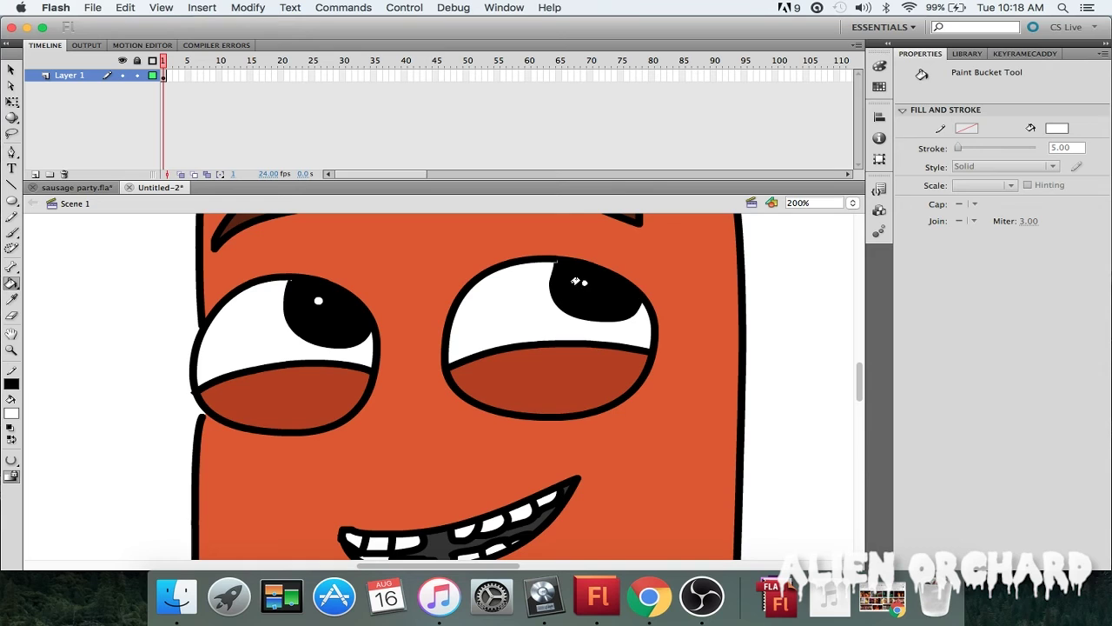
{"action": "scroll", "coordinate": [409, 348], "scroll_direction": "down", "scroll_amount": 8}
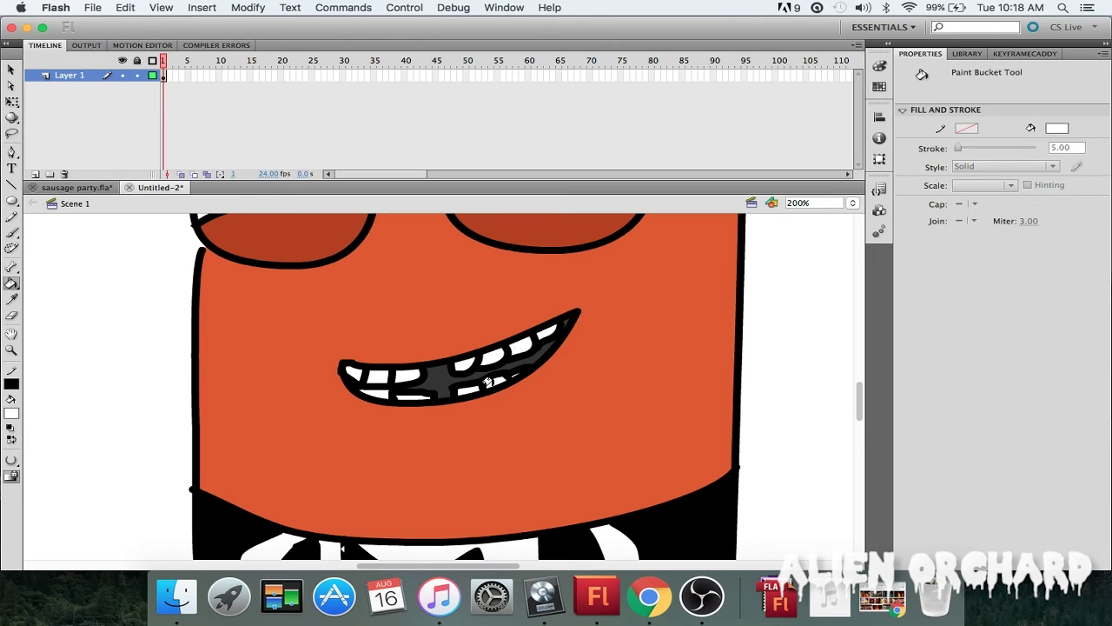
{"action": "key", "text": "super+minus"}
{"action": "key", "text": "super+minus"}
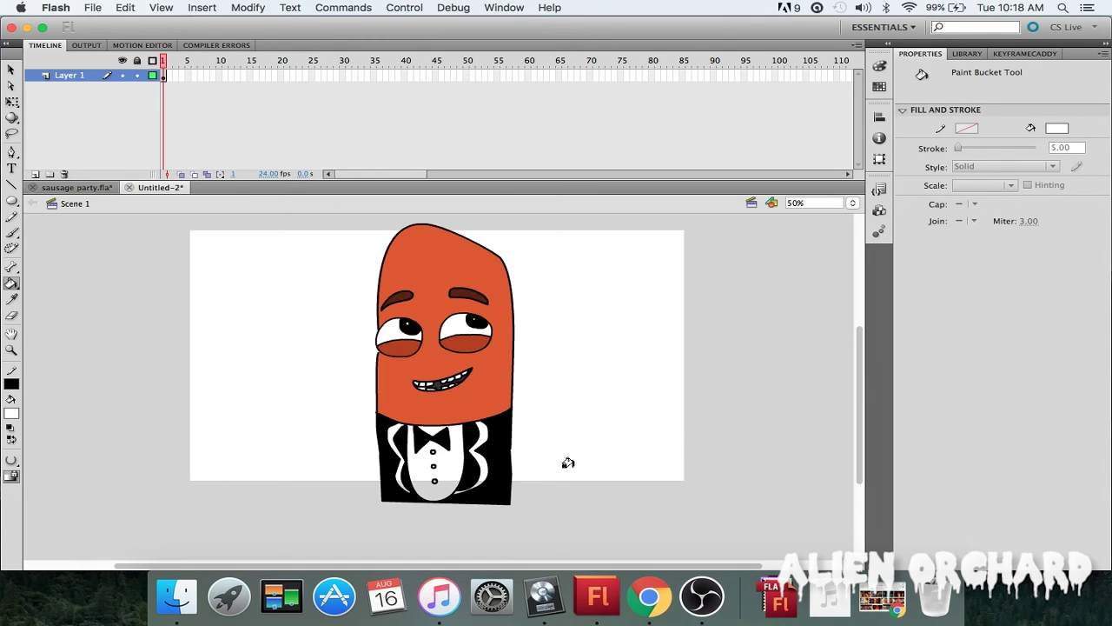
{"action": "left_click", "coordinate": [452, 462]}
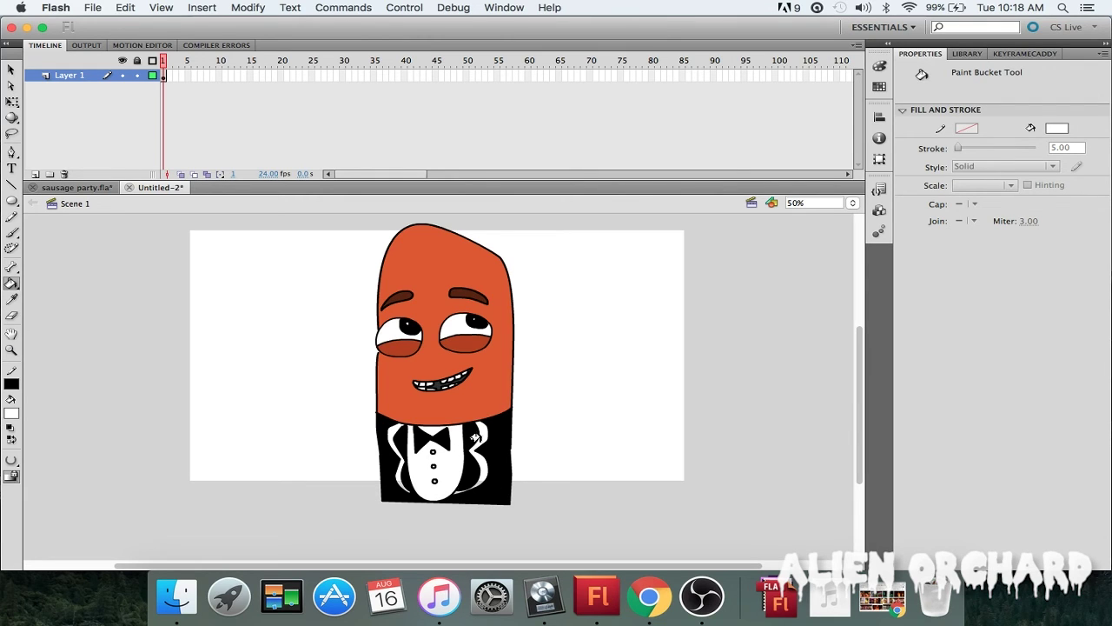
{"action": "left_click", "coordinate": [395, 475]}
- Sample the body's orange with the Eyedropper and set the fill to a slightly darker shade of it
{"action": "scroll", "coordinate": [557, 449], "scroll_direction": "up", "scroll_amount": 5}
{"action": "scroll", "coordinate": [556, 454], "scroll_direction": "down", "scroll_amount": 2}
{"action": "scroll", "coordinate": [556, 454], "scroll_direction": "down", "scroll_amount": 3}
{"action": "scroll", "coordinate": [660, 430], "scroll_direction": "up", "scroll_amount": 1}
{"action": "left_click", "coordinate": [12, 298]}
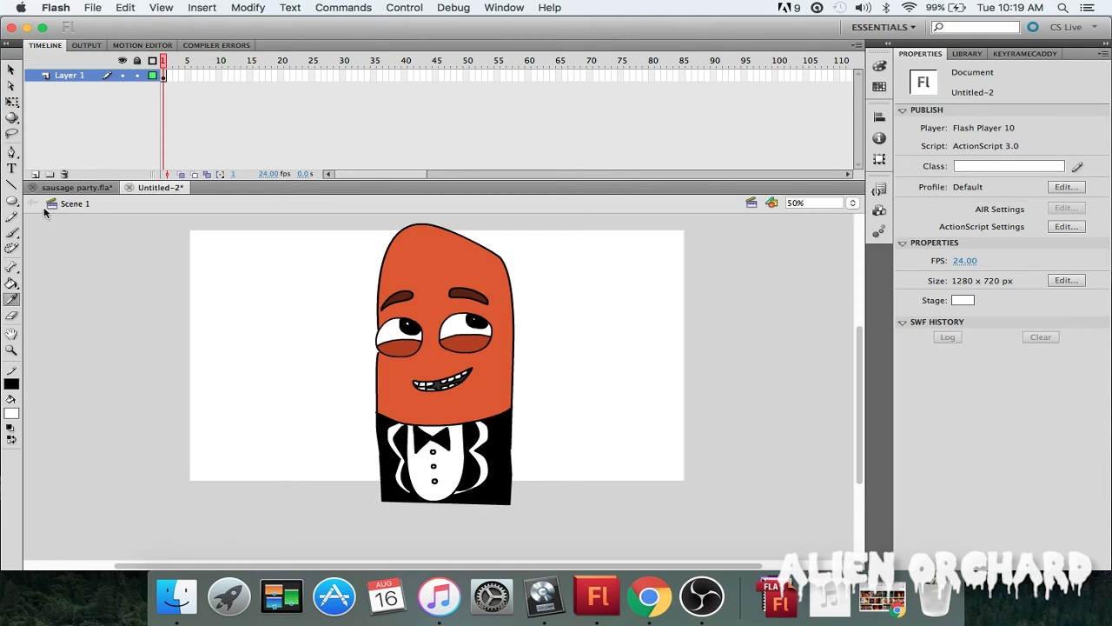
{"action": "left_click", "coordinate": [464, 266]}
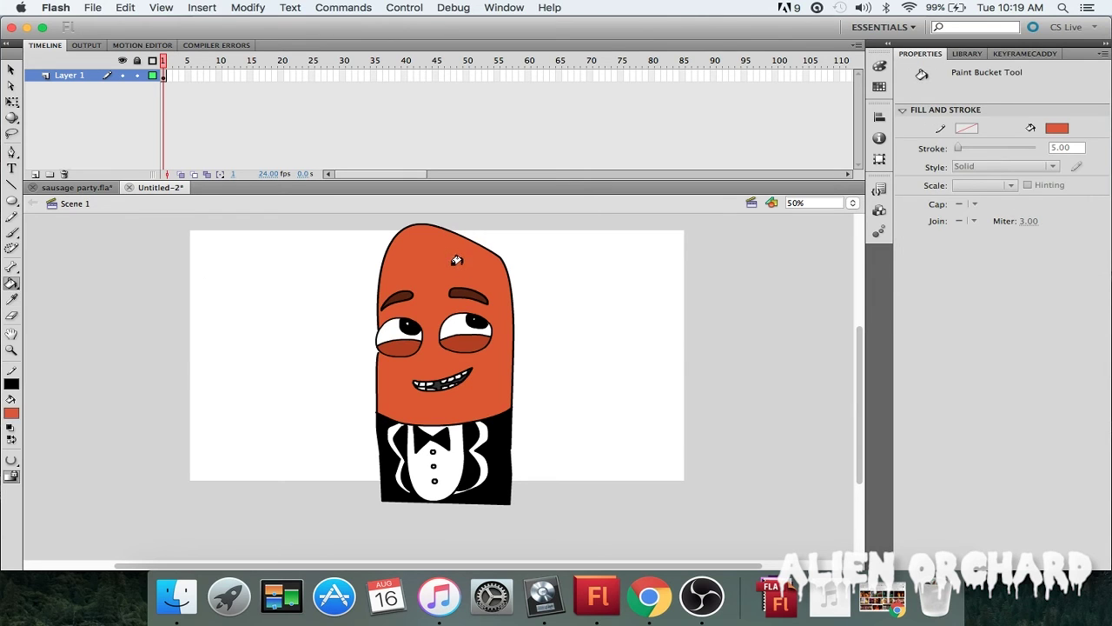
{"action": "left_click", "coordinate": [11, 414]}
{"action": "left_click", "coordinate": [244, 258]}
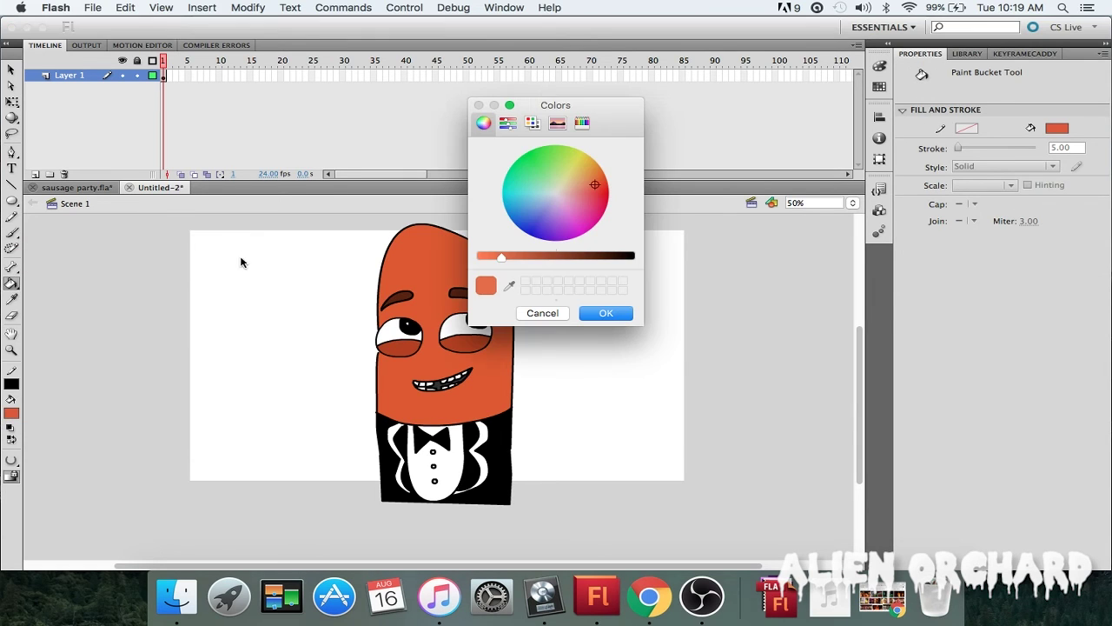
{"action": "left_click", "coordinate": [505, 258]}
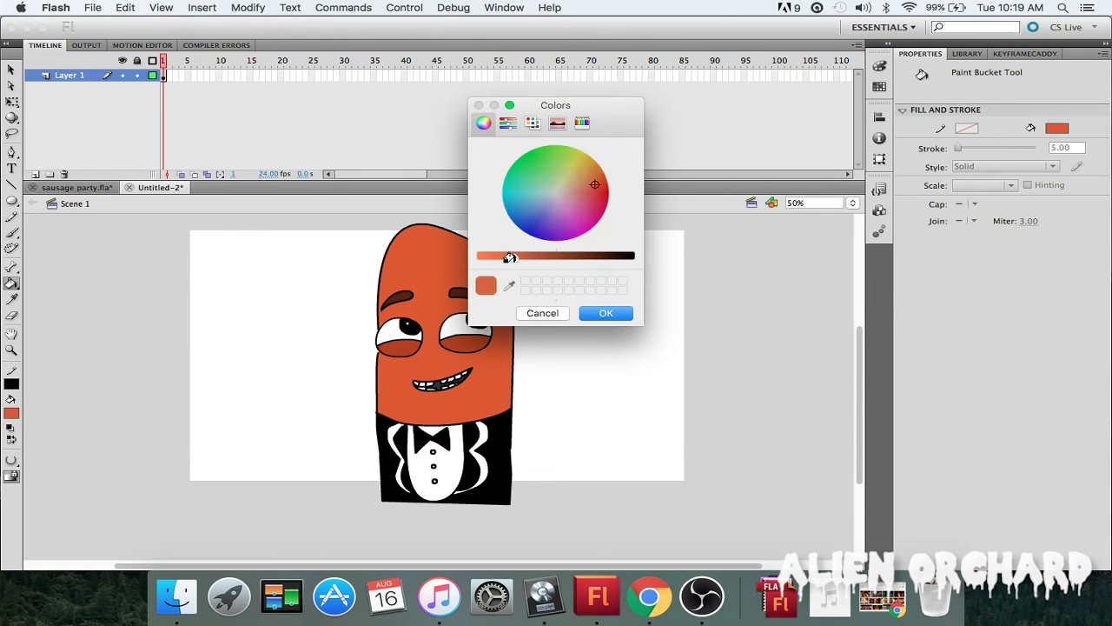
{"action": "left_click", "coordinate": [605, 313]}
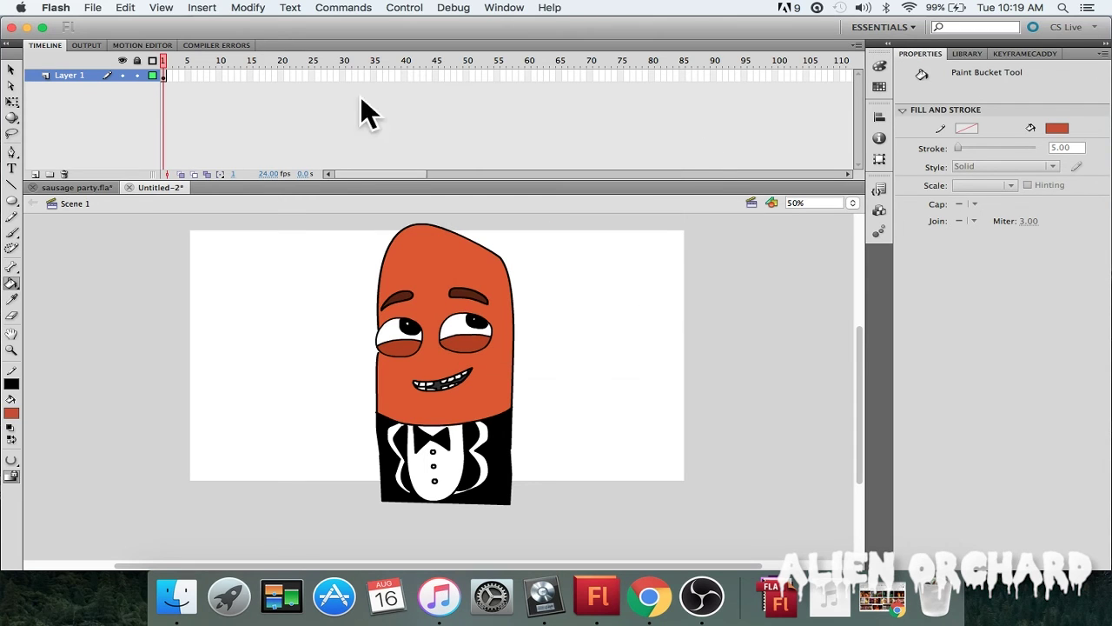
- Paint darker orange shading lines down both sides of the body with the Brush tool, and undo the last strokes between the eyebrows
{"action": "left_click", "coordinate": [12, 231]}
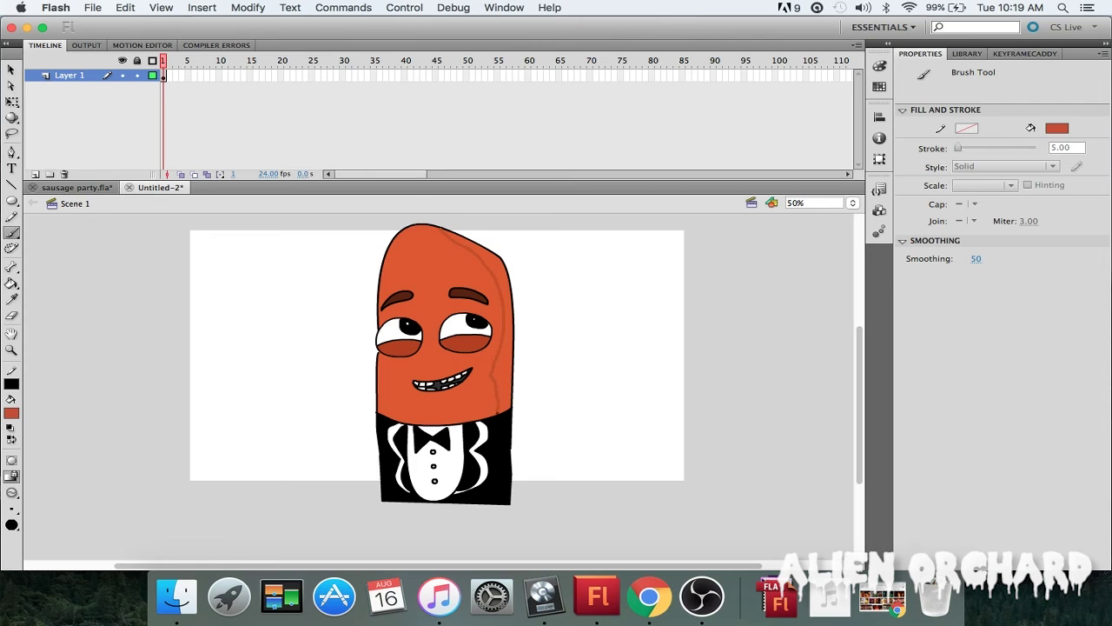
{"action": "scroll", "coordinate": [403, 344], "scroll_direction": "down", "scroll_amount": 2}
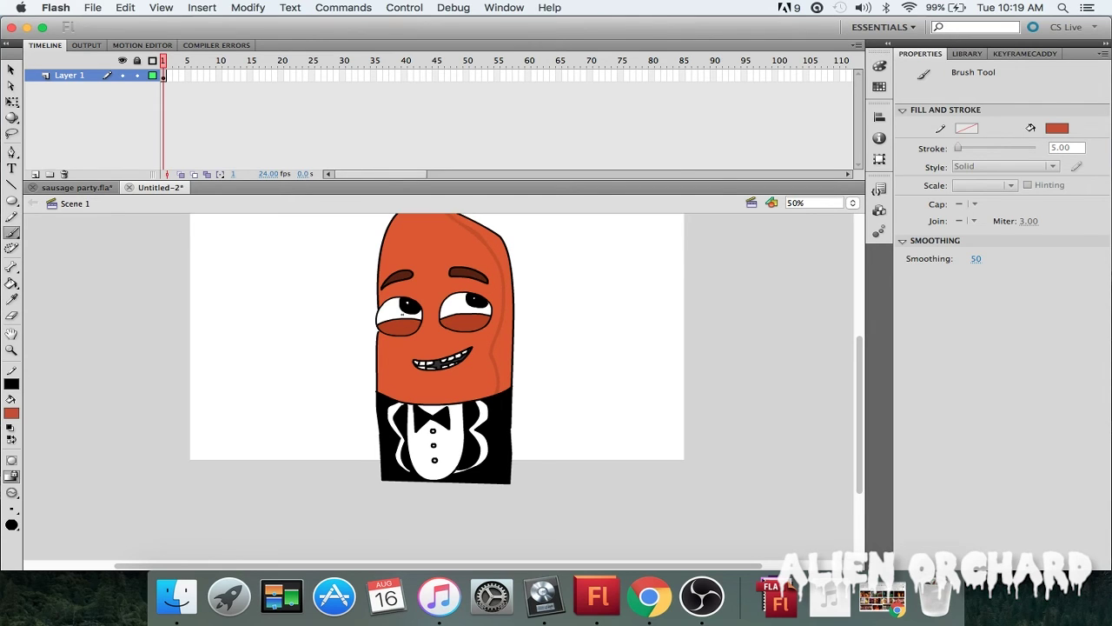
{"action": "scroll", "coordinate": [403, 312], "scroll_direction": "up", "scroll_amount": 2}
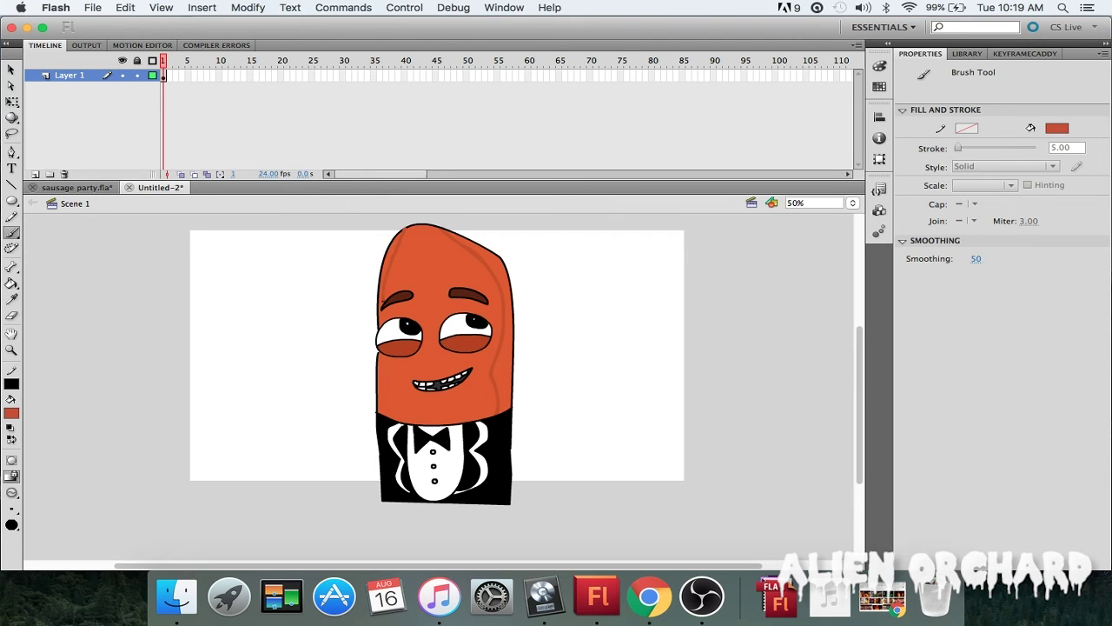
{"action": "scroll", "coordinate": [391, 327], "scroll_direction": "down", "scroll_amount": 4}
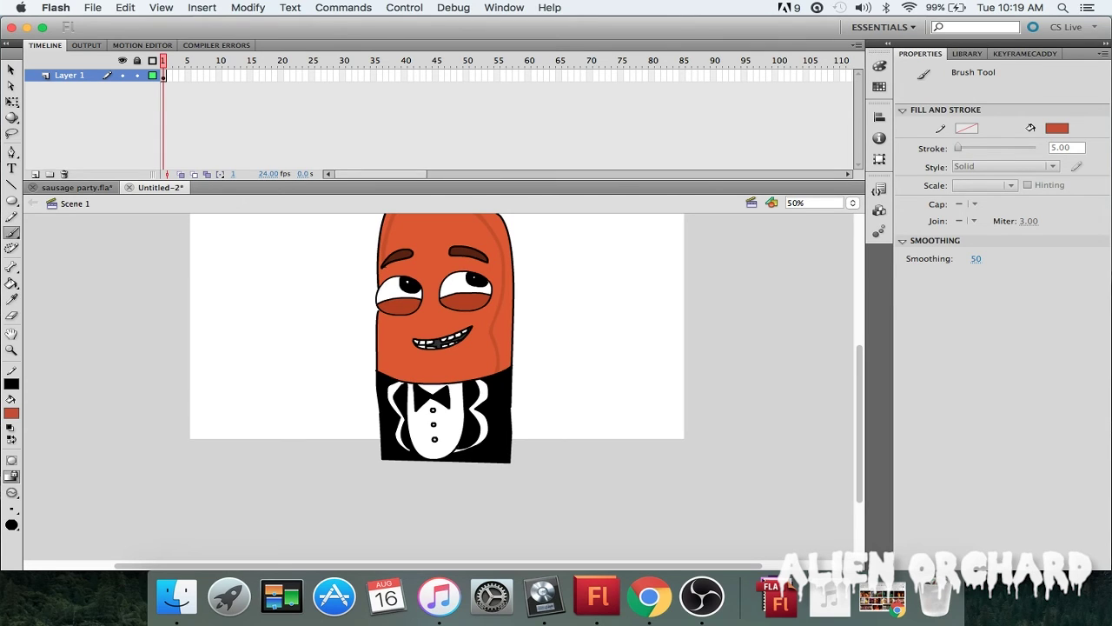
{"action": "scroll", "coordinate": [393, 295], "scroll_direction": "down", "scroll_amount": 4}
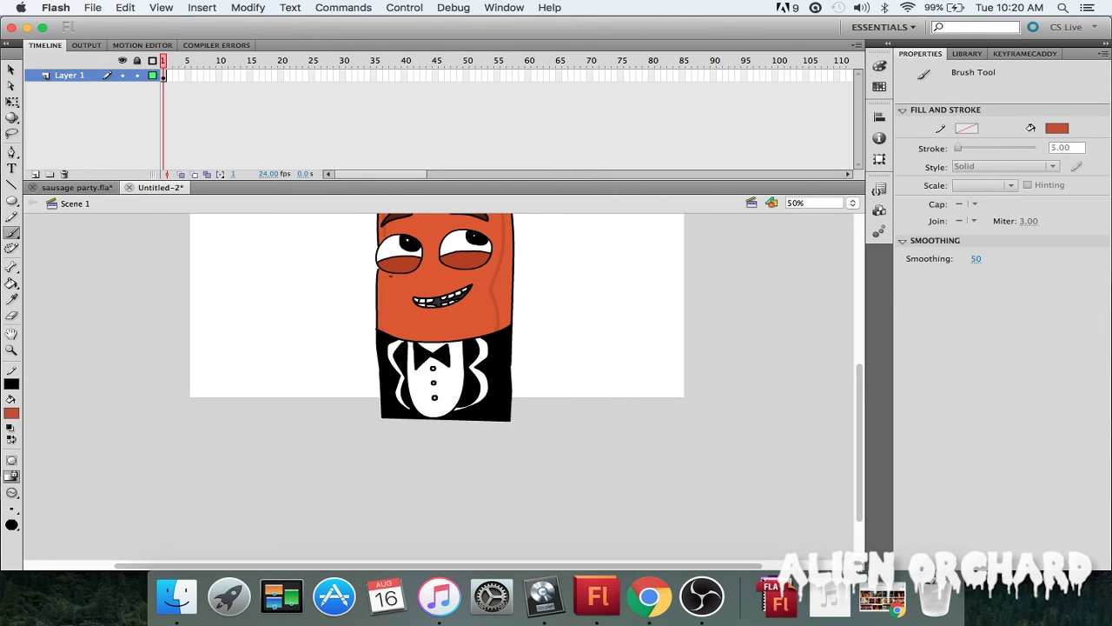
{"action": "scroll", "coordinate": [440, 348], "scroll_direction": "up", "scroll_amount": 6}
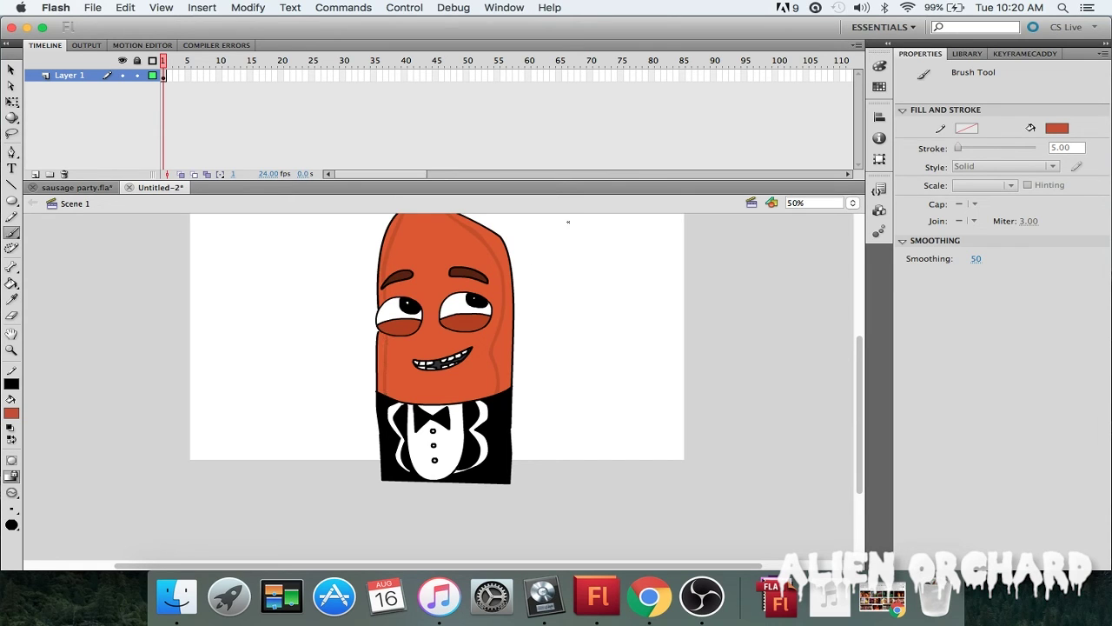
{"action": "scroll", "coordinate": [737, 312], "scroll_direction": "down", "scroll_amount": 4}
{"action": "scroll", "coordinate": [538, 332], "scroll_direction": "up", "scroll_amount": 6}
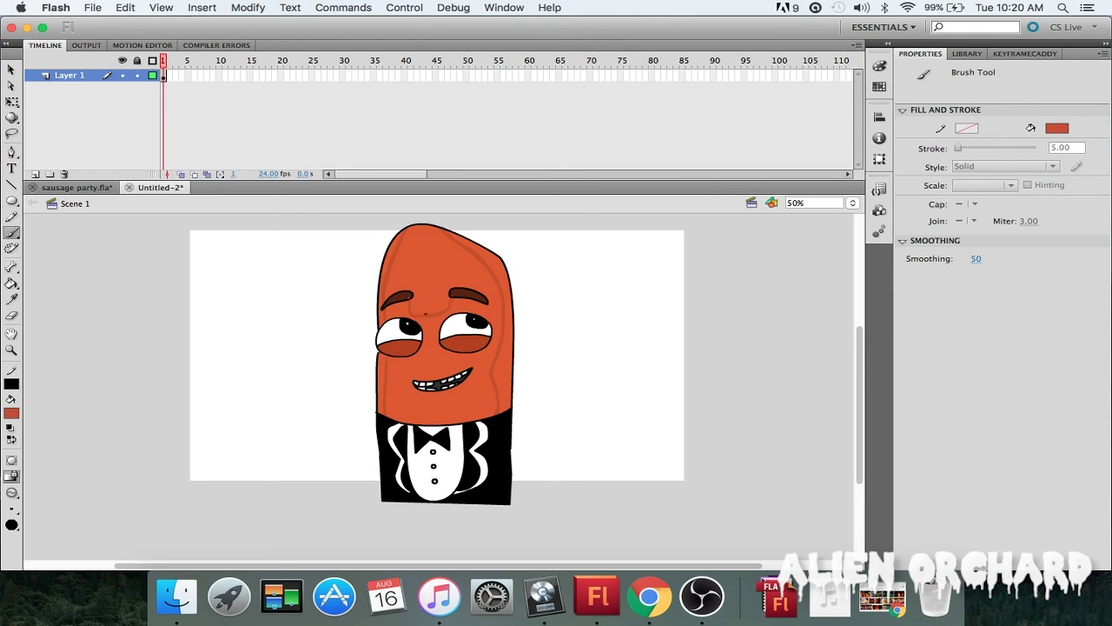
{"action": "key", "text": "cmd+z"}
{"action": "key", "text": "super+z"}
{"action": "left_click", "coordinate": [12, 283]}
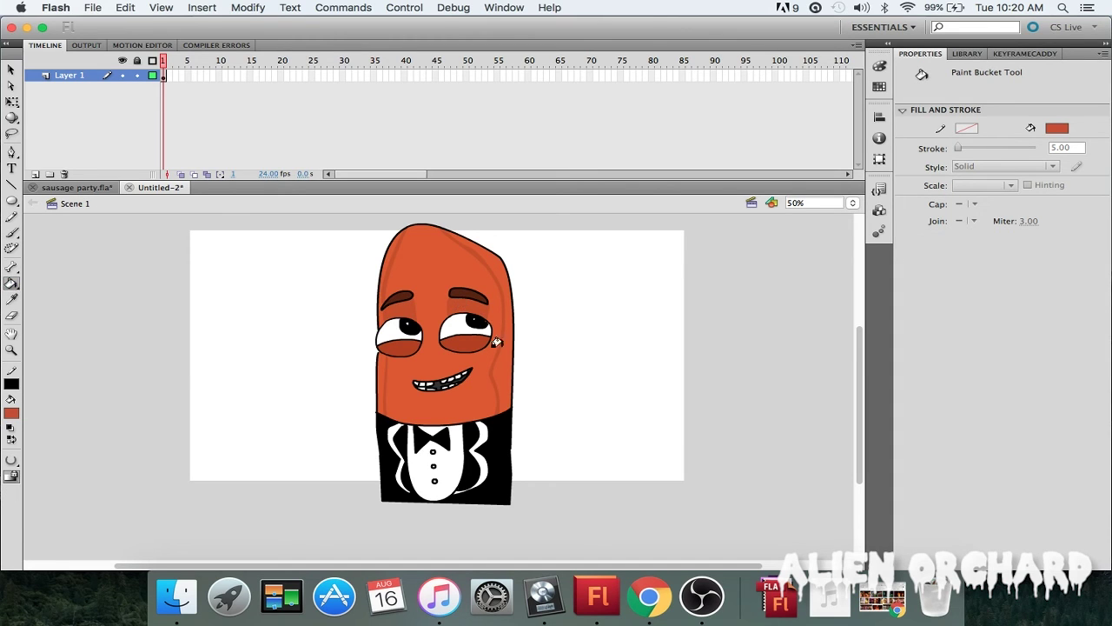
{"action": "left_click", "coordinate": [394, 246]}
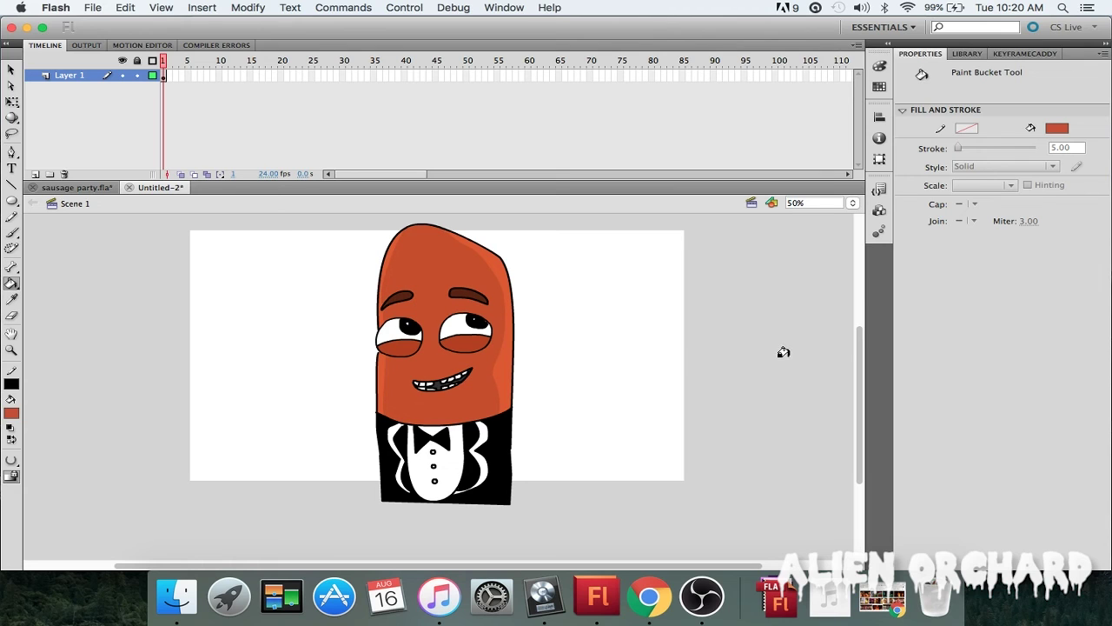
{"action": "key", "text": "super+z"}
{"action": "left_click", "coordinate": [495, 351]}
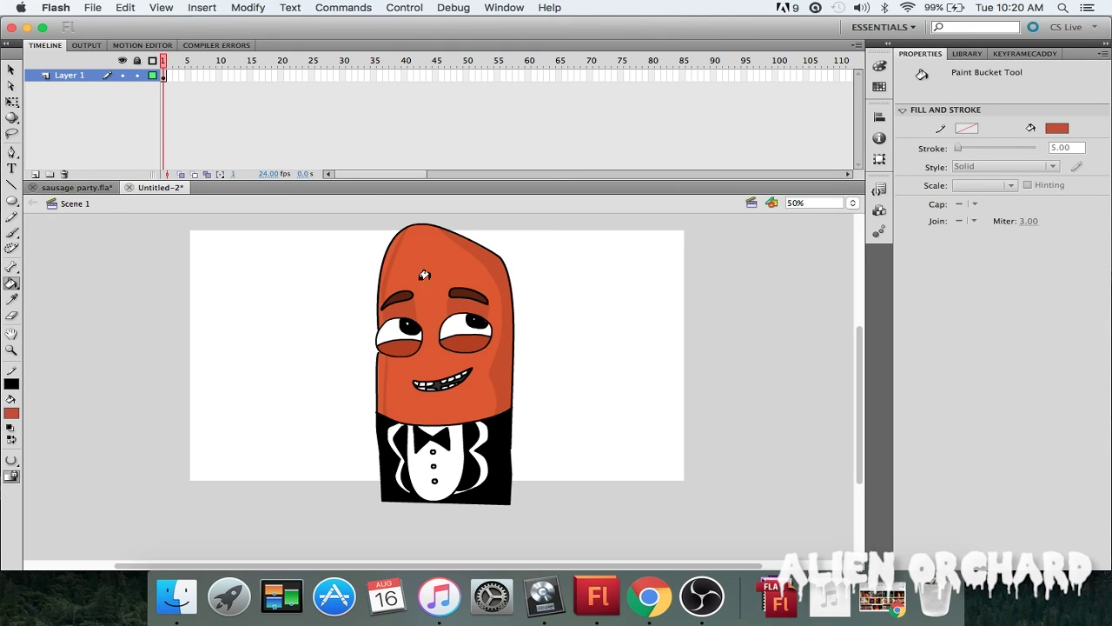
{"action": "key", "text": "super+z"}
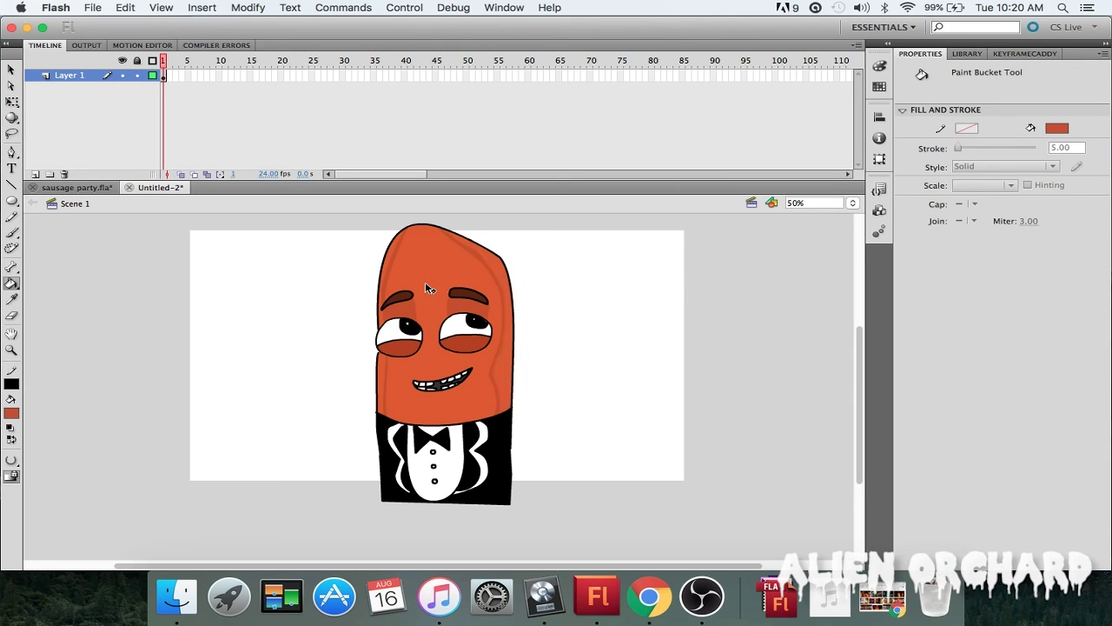
{"action": "key", "text": "super+z"}
{"action": "left_click", "coordinate": [425, 272]}
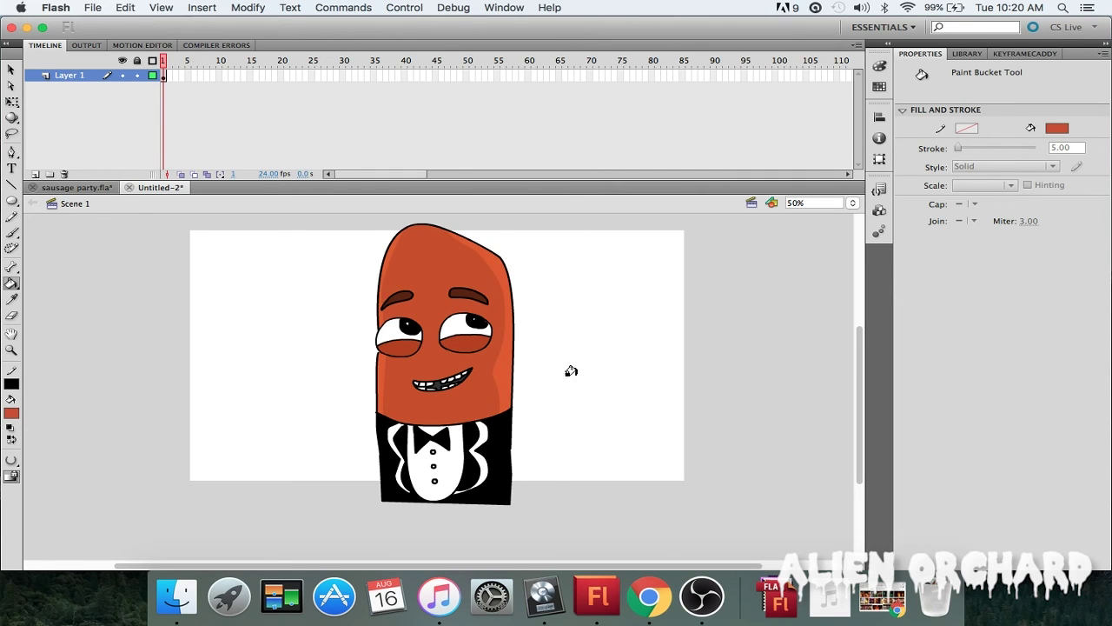
{"action": "key", "text": "super+z"}
- Fill the strips between the shading lines and the body's side outlines with the darker orange, undoing any misplaced fills
{"action": "left_click", "coordinate": [514, 352]}
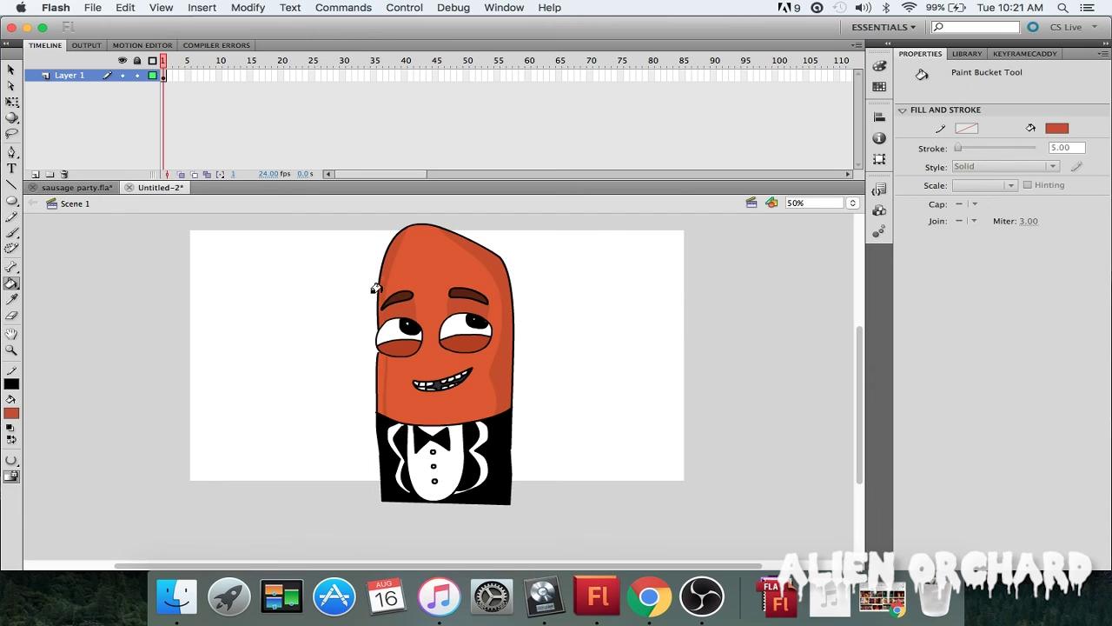
{"action": "left_click", "coordinate": [378, 378]}
{"action": "key", "text": "super+z"}
{"action": "key", "text": "super+z"}
{"action": "key", "text": "super+z"}
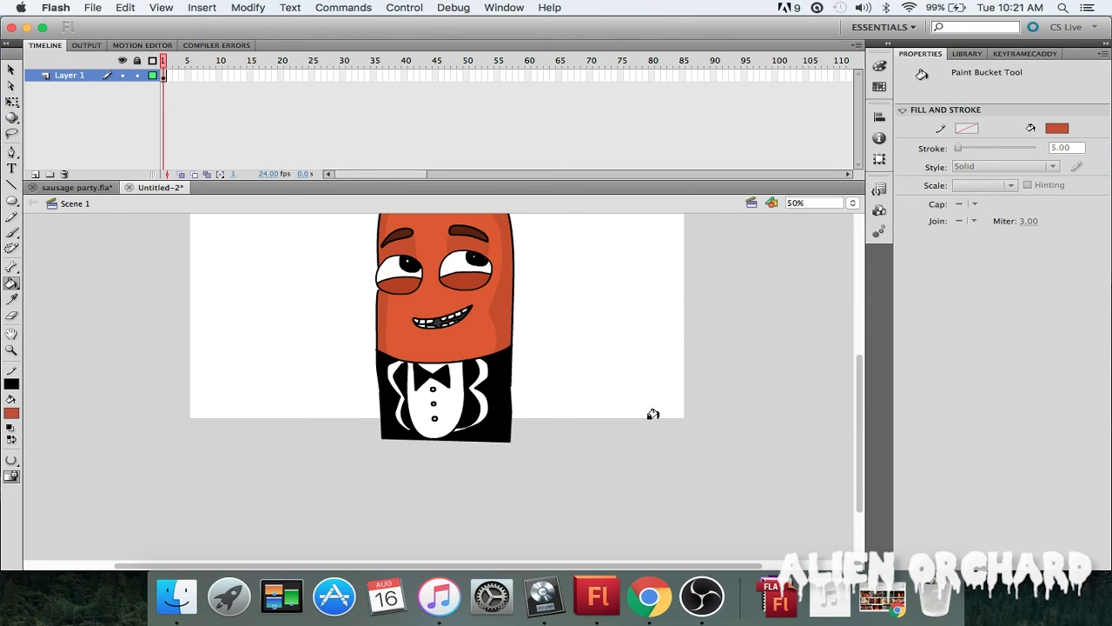
{"action": "key", "text": "super+y"}
{"action": "key", "text": "super+y"}
{"action": "key", "text": "super+y"}
{"action": "scroll", "coordinate": [649, 420], "scroll_direction": "up", "scroll_amount": 1}
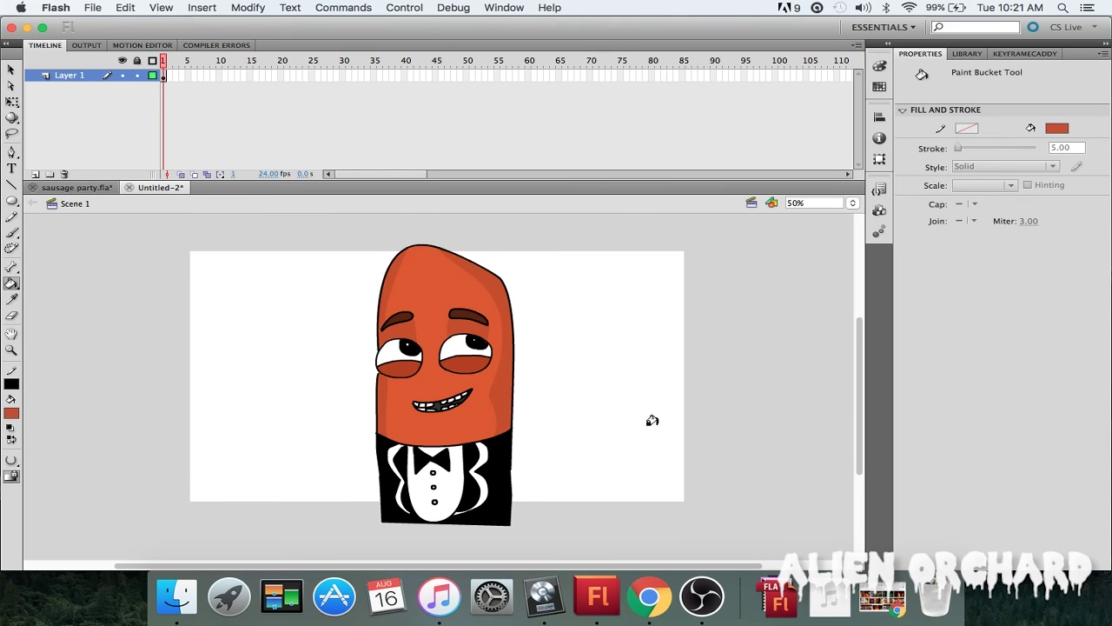
{"action": "scroll", "coordinate": [649, 420], "scroll_direction": "down", "scroll_amount": 2}
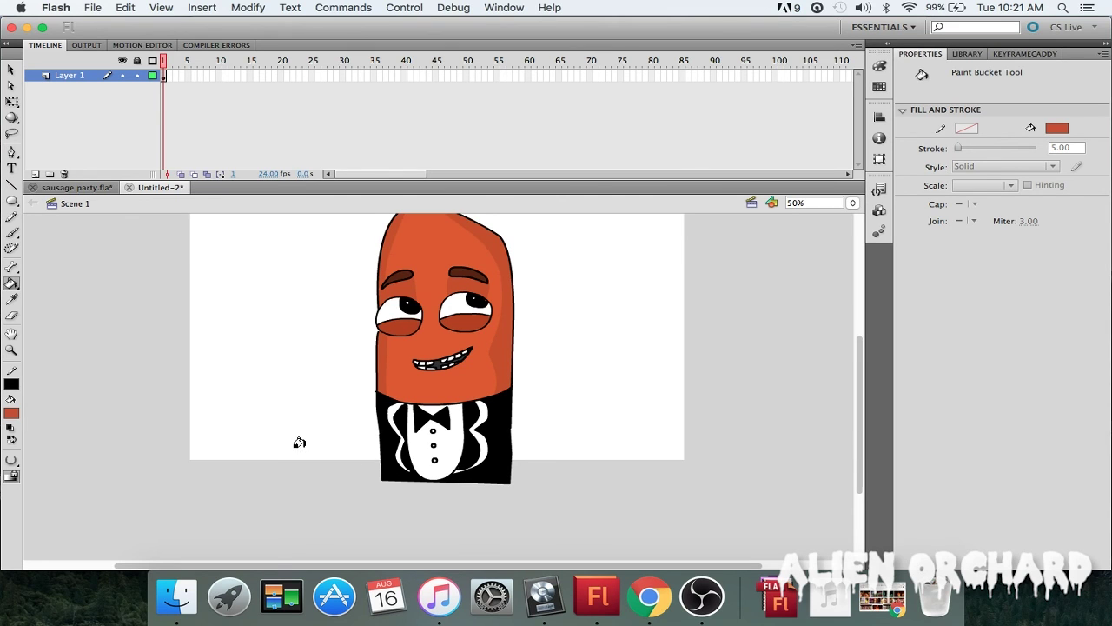
{"action": "scroll", "coordinate": [298, 443], "scroll_direction": "up", "scroll_amount": 1}
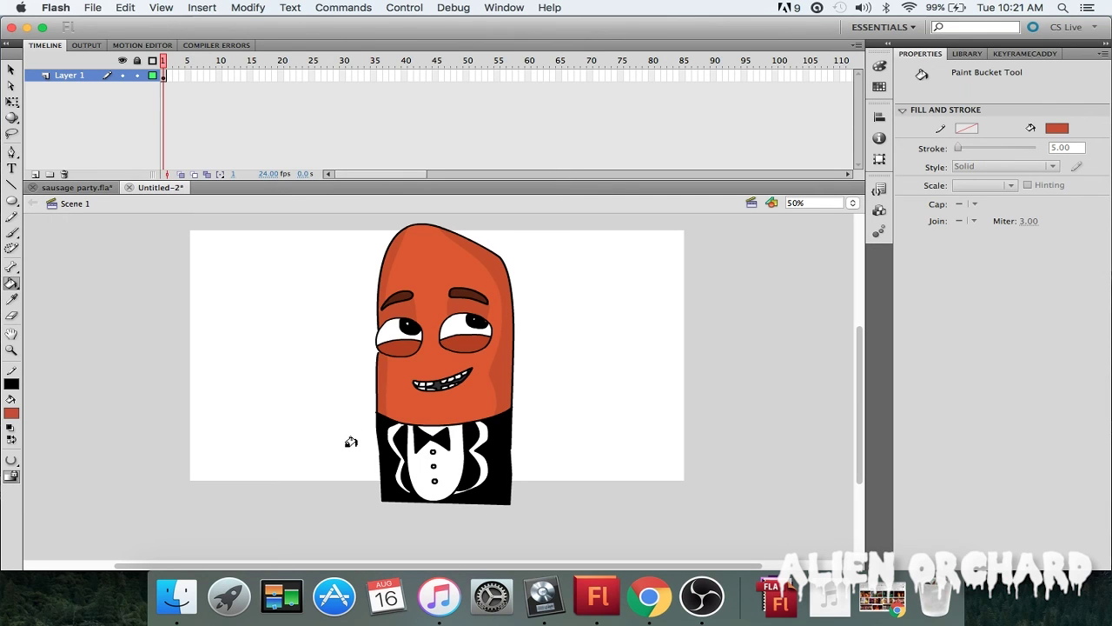
- Sample the lower eyelid's dark red with the Eyedropper and set the fill to a slightly darker shade of it
{"action": "left_click", "coordinate": [11, 298]}
{"action": "left_click", "coordinate": [396, 344]}
{"action": "left_click", "coordinate": [11, 412]}
{"action": "left_click", "coordinate": [242, 258]}
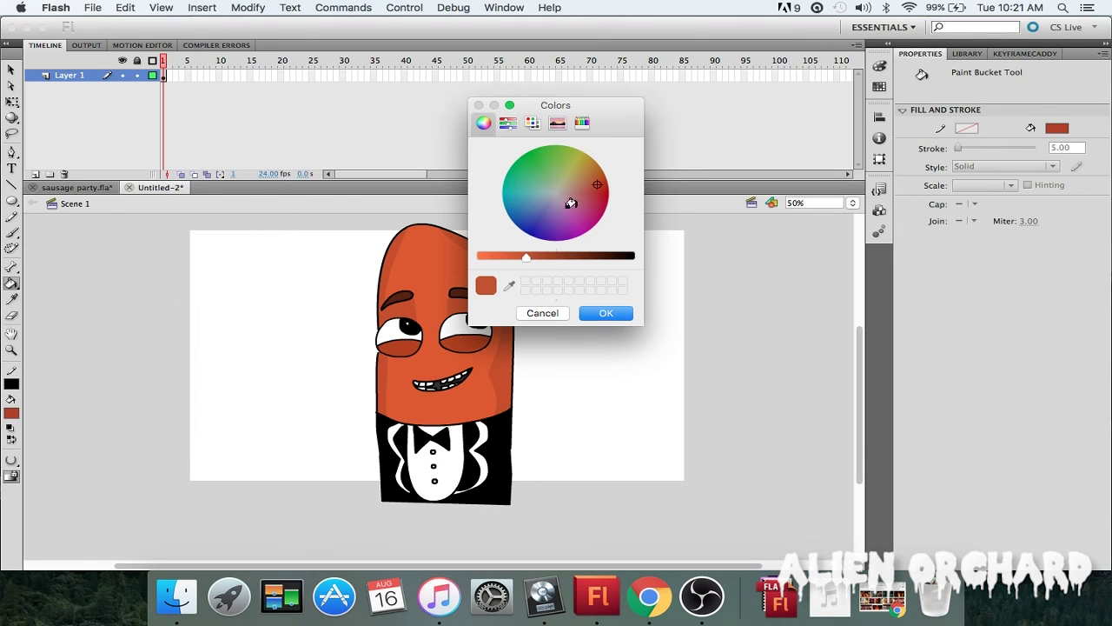
{"action": "left_click_drag", "start_coordinate": [526, 255], "coordinate": [535, 255]}
{"action": "left_click", "coordinate": [598, 310]}
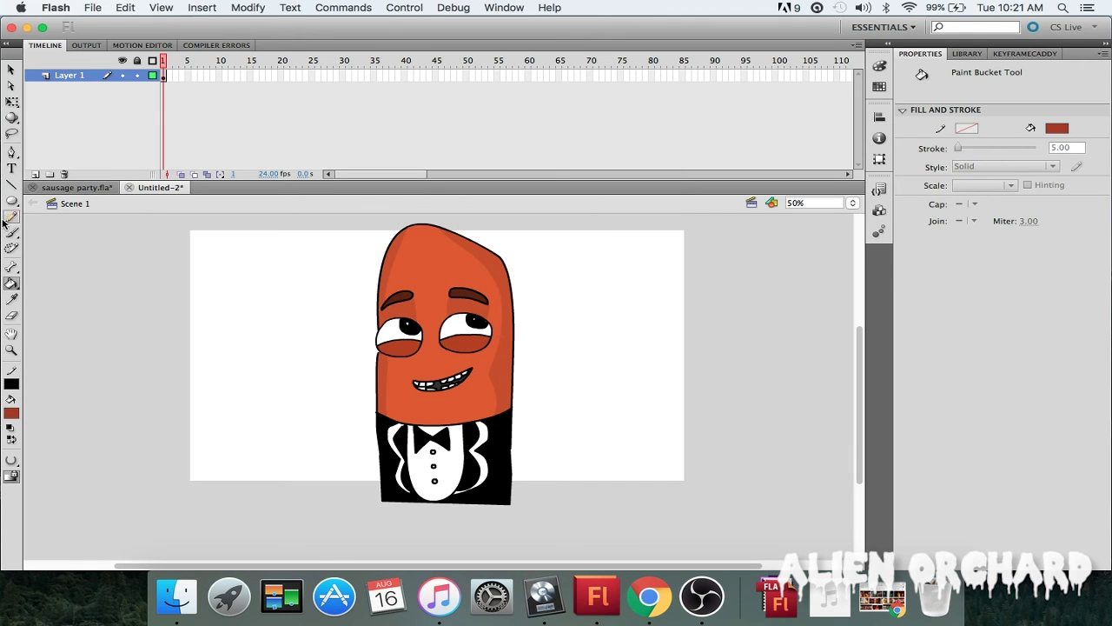
- Paint darker red shading inside both lower eyelids with the Brush tool and fill it in with the Paint Bucket
{"action": "left_click", "coordinate": [11, 234]}
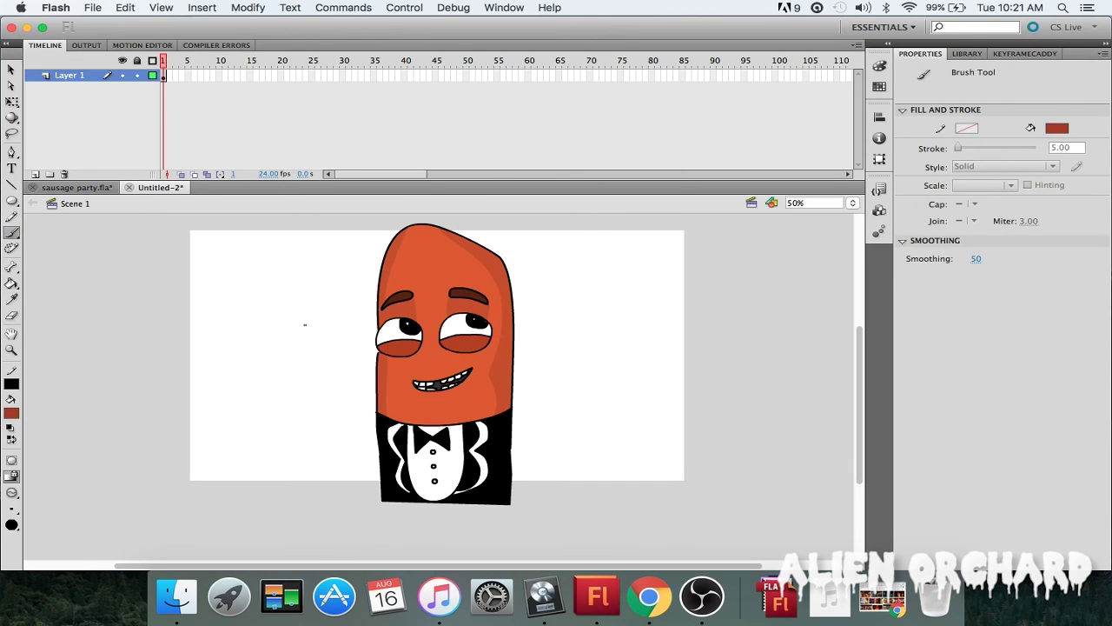
{"action": "key", "text": "super+equal"}
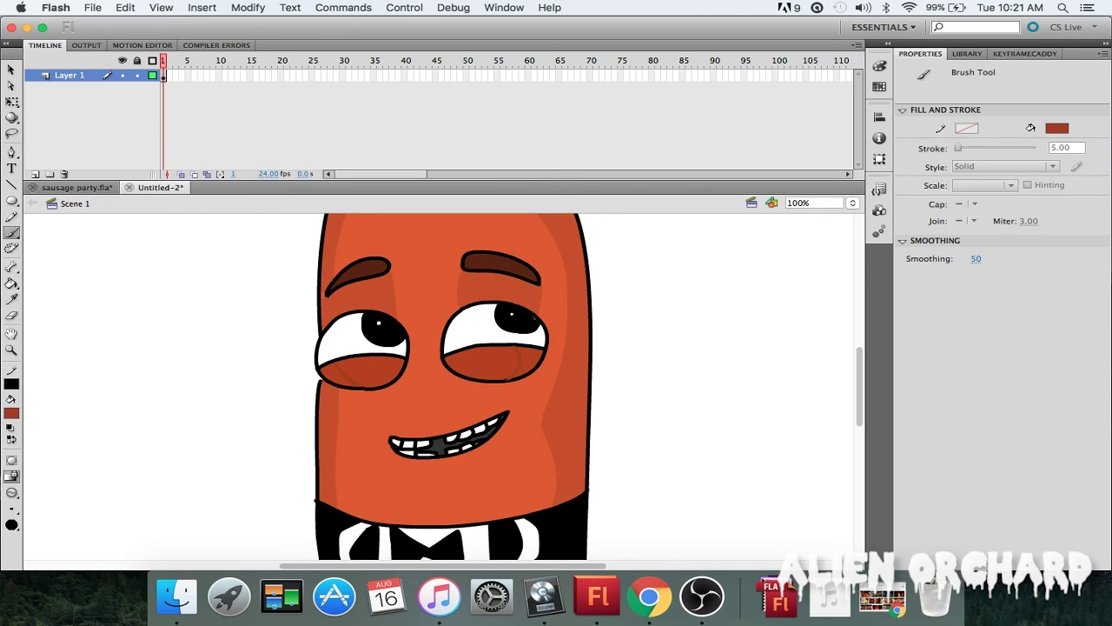
{"action": "left_click", "coordinate": [11, 284]}
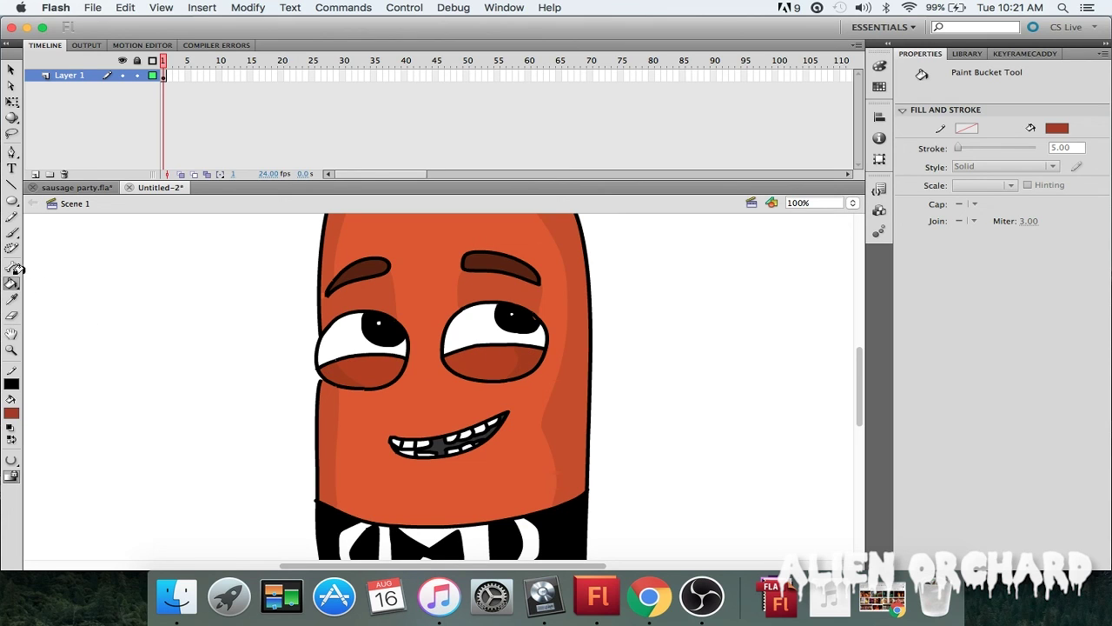
- Examine the character from the head down to the jacket for parts that still need cleaning up or shading
{"action": "left_click", "coordinate": [12, 217]}
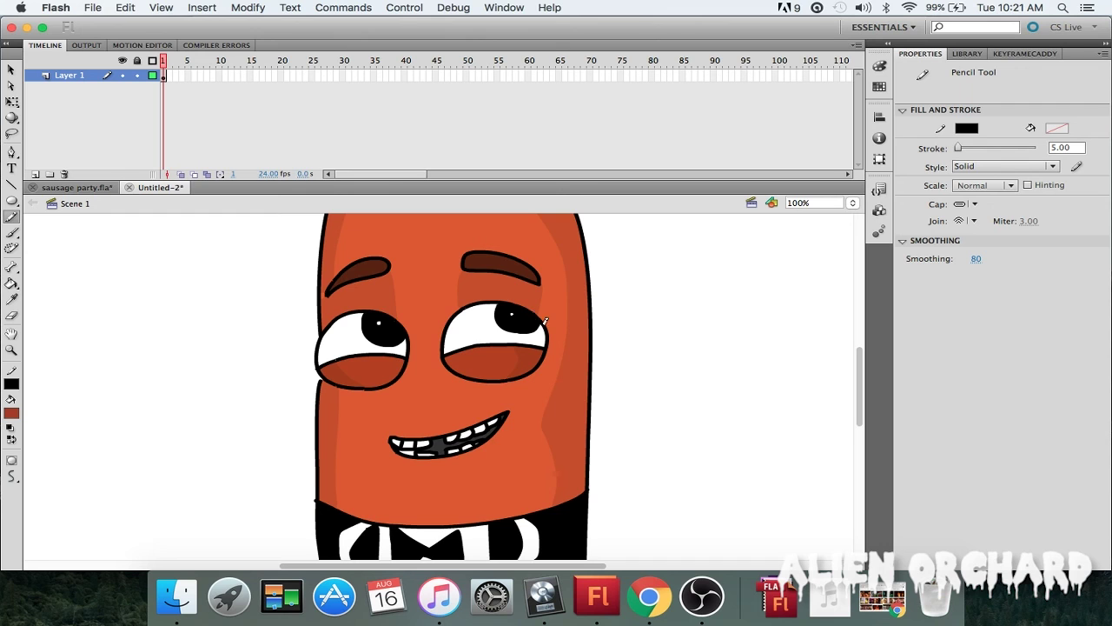
{"action": "scroll", "coordinate": [522, 421], "scroll_direction": "up", "scroll_amount": 3}
{"action": "scroll", "coordinate": [522, 420], "scroll_direction": "up", "scroll_amount": 1}
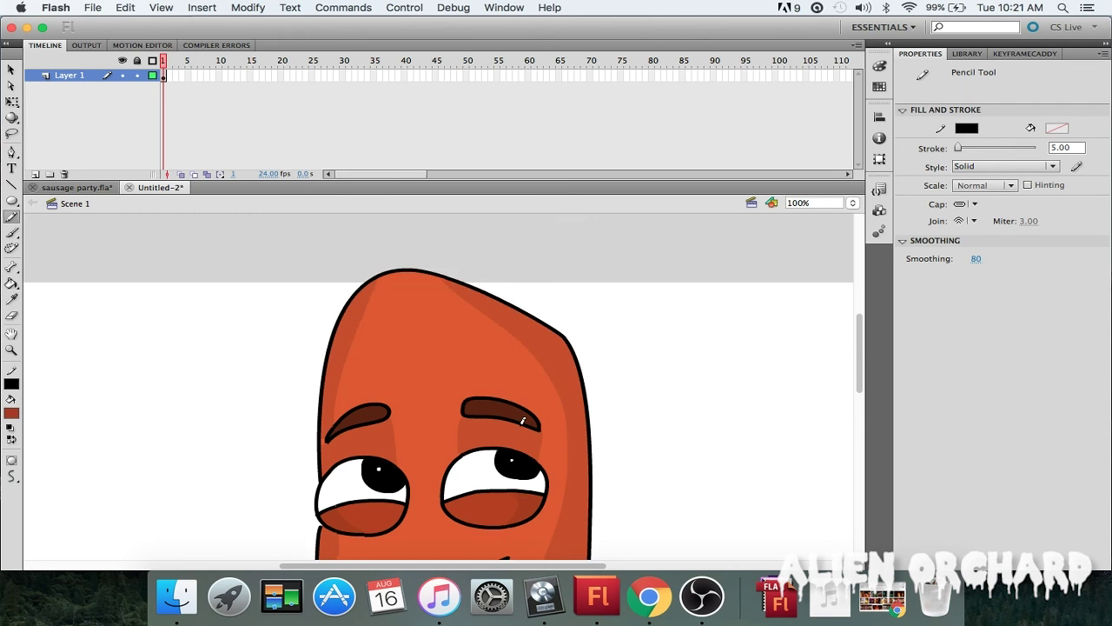
{"action": "scroll", "coordinate": [522, 421], "scroll_direction": "down", "scroll_amount": 5}
{"action": "scroll", "coordinate": [522, 421], "scroll_direction": "up", "scroll_amount": 3}
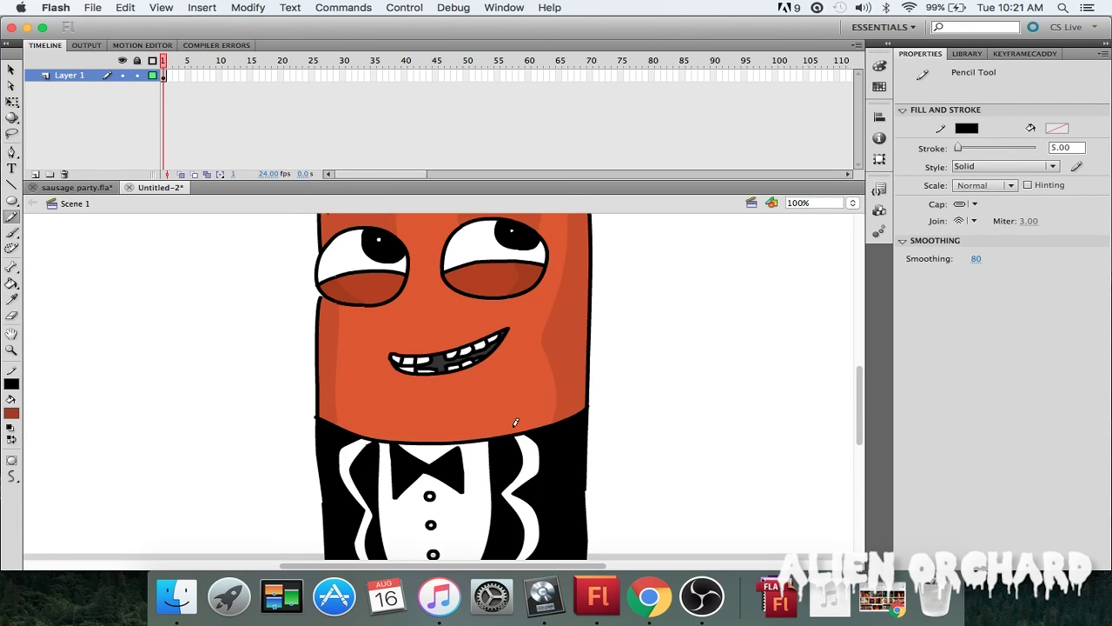
{"action": "scroll", "coordinate": [513, 422], "scroll_direction": "up", "scroll_amount": 3}
{"action": "scroll", "coordinate": [497, 424], "scroll_direction": "down", "scroll_amount": 3}
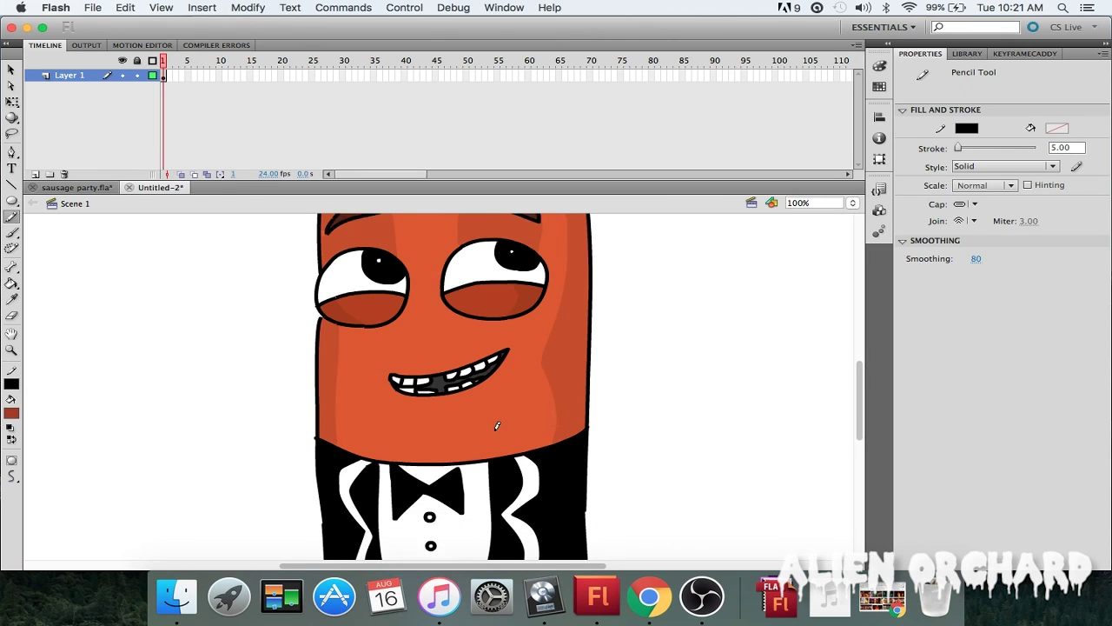
{"action": "scroll", "coordinate": [497, 424], "scroll_direction": "up", "scroll_amount": 3}
{"action": "scroll", "coordinate": [497, 426], "scroll_direction": "up", "scroll_amount": 2}
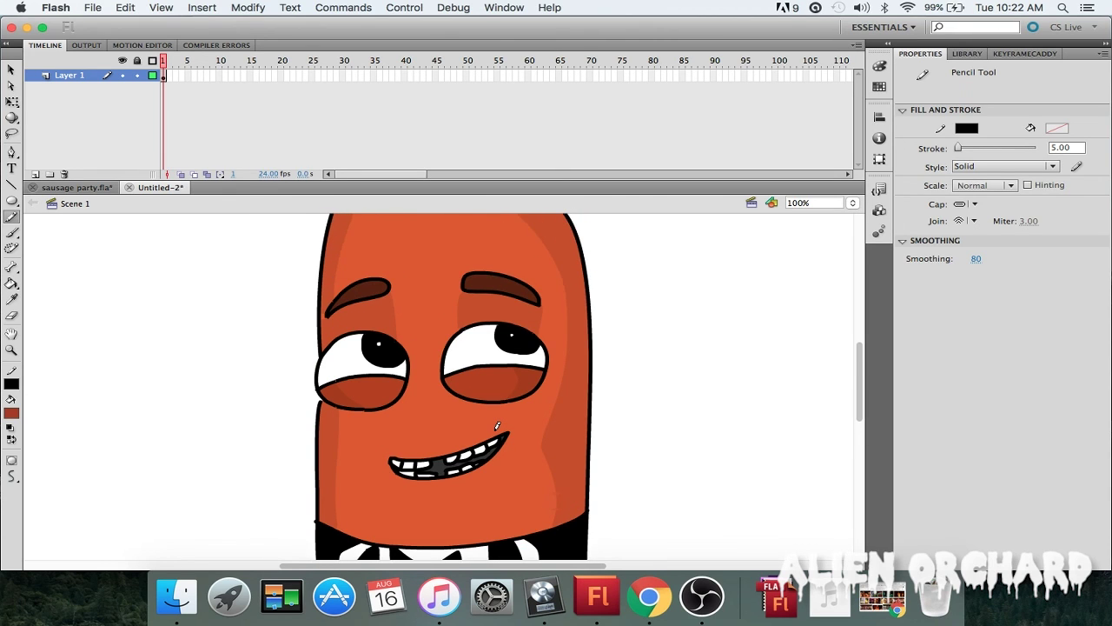
{"action": "scroll", "coordinate": [497, 426], "scroll_direction": "up", "scroll_amount": 1}
{"action": "scroll", "coordinate": [497, 426], "scroll_direction": "down", "scroll_amount": 15}
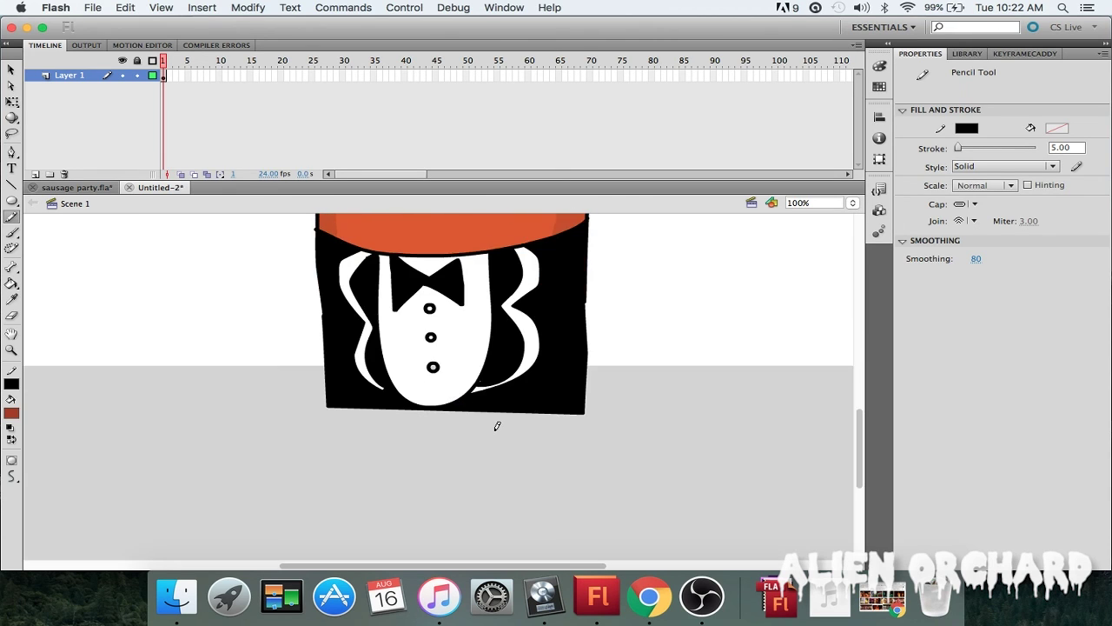
{"action": "scroll", "coordinate": [497, 426], "scroll_direction": "up", "scroll_amount": 8}
{"action": "scroll", "coordinate": [497, 426], "scroll_direction": "up", "scroll_amount": 2}
{"action": "scroll", "coordinate": [497, 426], "scroll_direction": "down", "scroll_amount": 1}
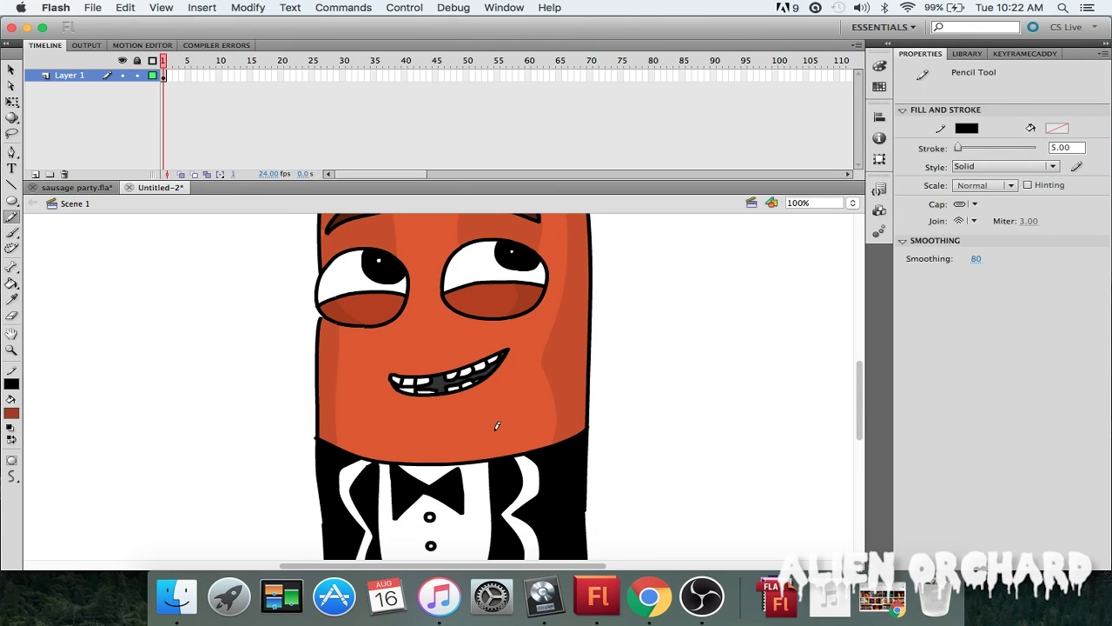
- Delete the stray line end sticking out where the jacket's upper left corner meets the body outline
{"action": "left_click", "coordinate": [11, 68]}
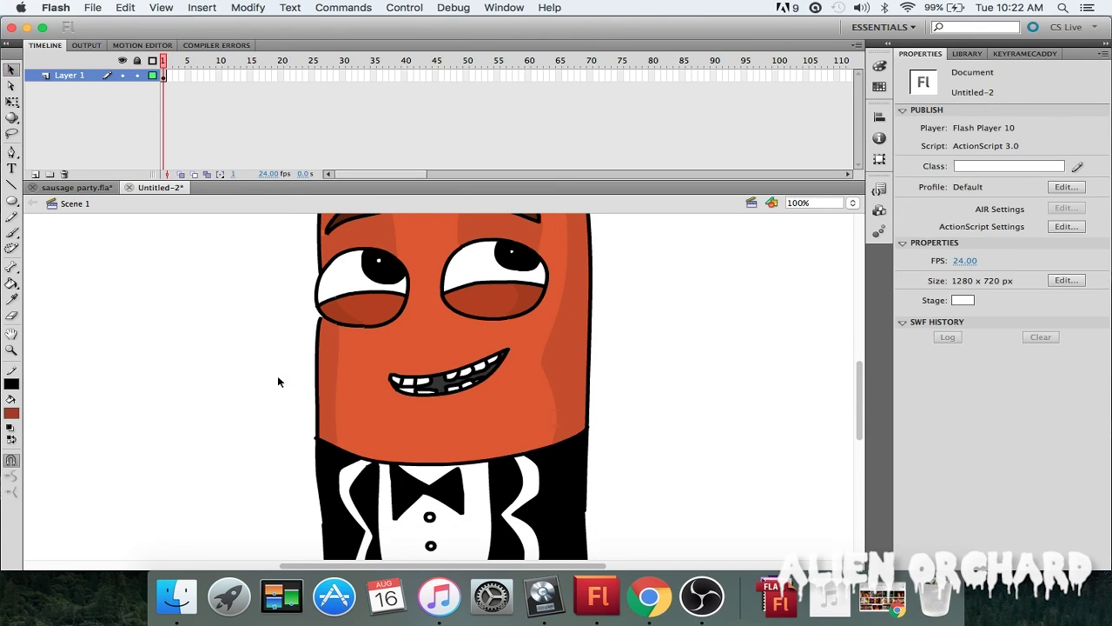
{"action": "left_click", "coordinate": [316, 439]}
{"action": "key", "text": "Delete"}
- Sample the shirt's white with the Eyedropper and set the fill to a light grey slightly darker than it
{"action": "scroll", "coordinate": [292, 431], "scroll_direction": "down", "scroll_amount": 8}
{"action": "scroll", "coordinate": [301, 426], "scroll_direction": "up", "scroll_amount": 4}
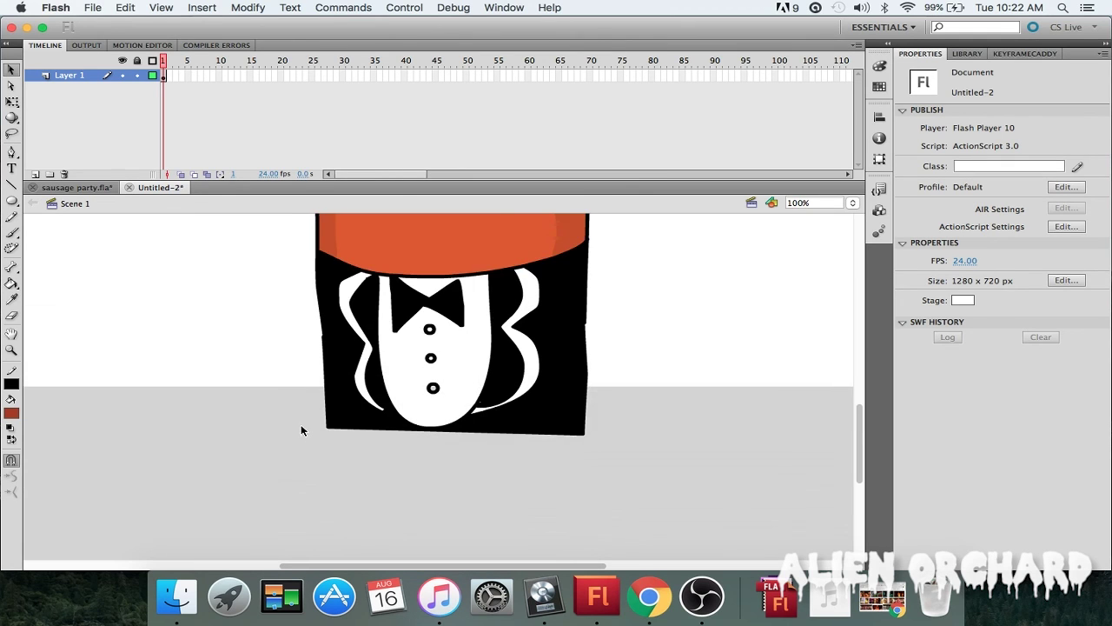
{"action": "scroll", "coordinate": [301, 430], "scroll_direction": "up", "scroll_amount": 8}
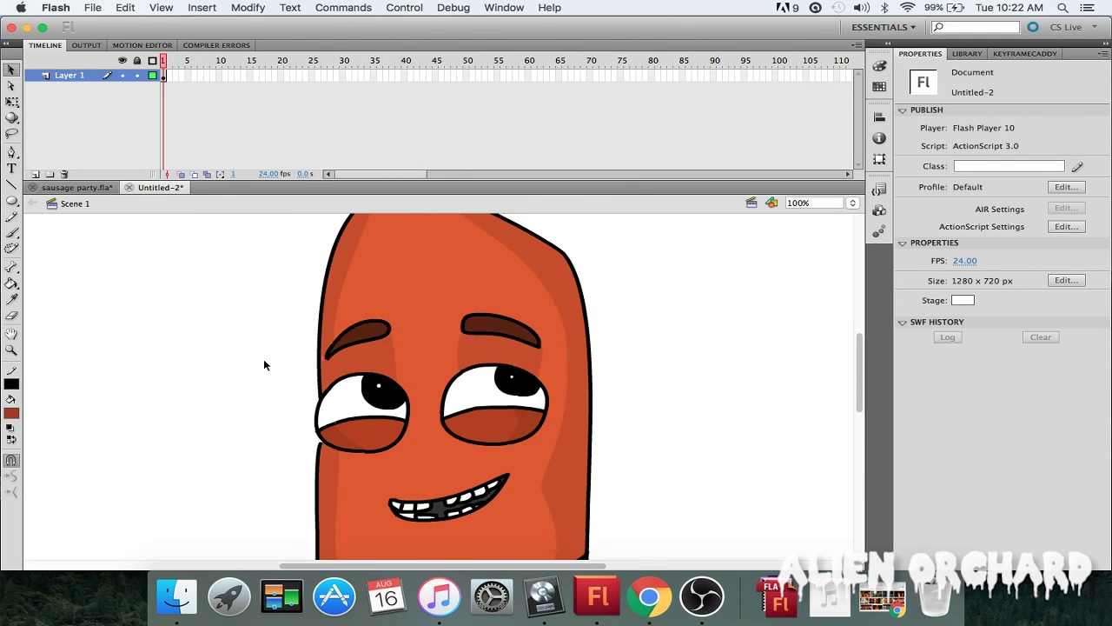
{"action": "scroll", "coordinate": [261, 359], "scroll_direction": "down", "scroll_amount": 4}
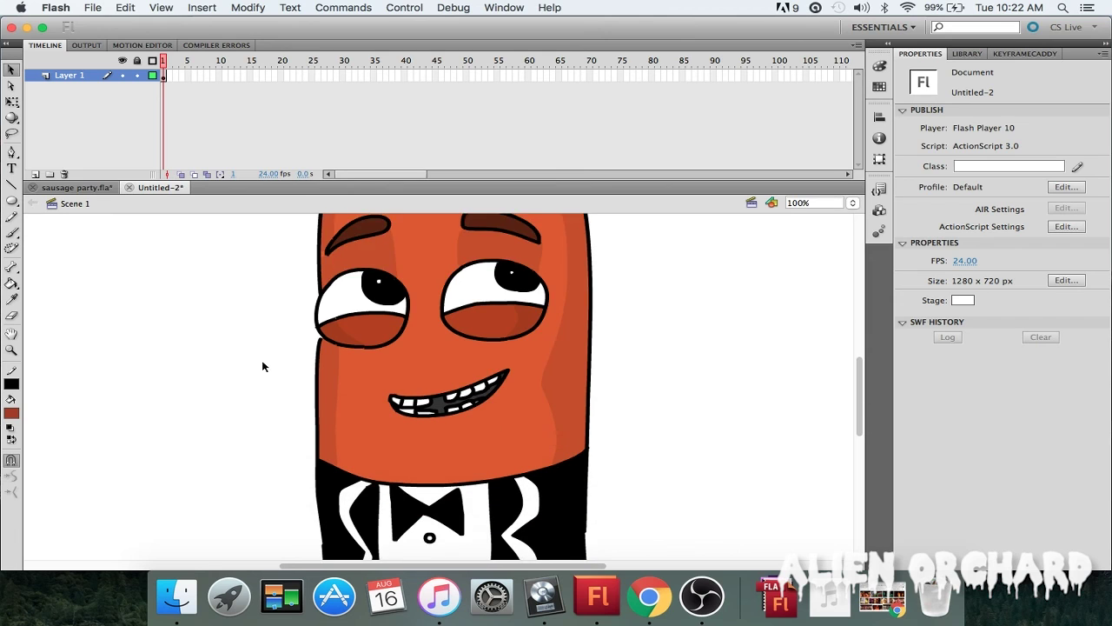
{"action": "scroll", "coordinate": [263, 366], "scroll_direction": "down", "scroll_amount": 7}
{"action": "scroll", "coordinate": [263, 366], "scroll_direction": "up", "scroll_amount": 1}
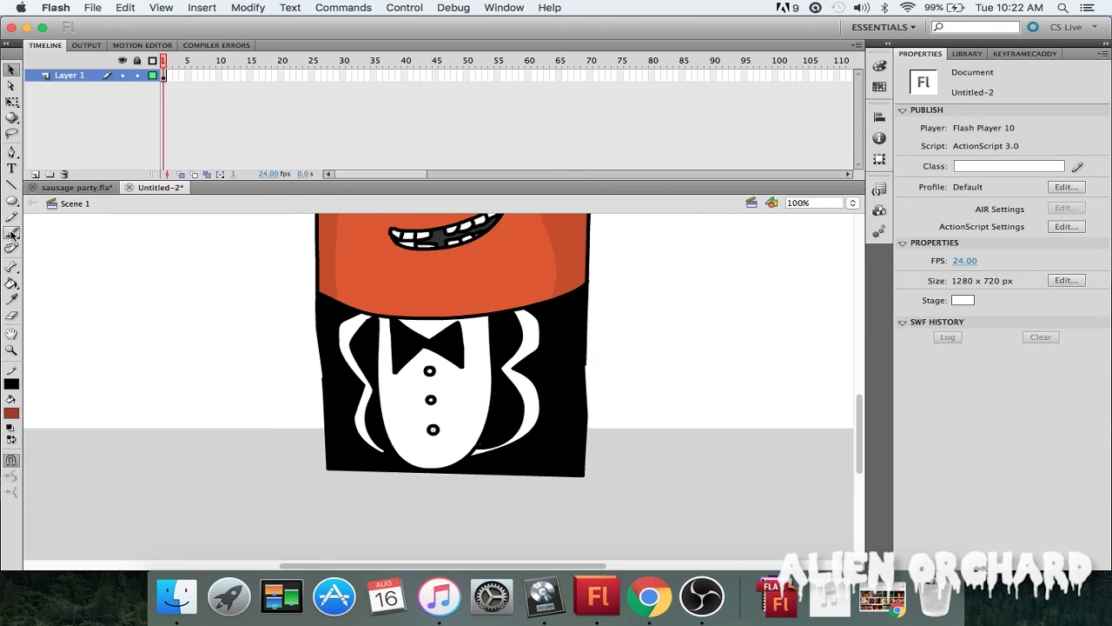
{"action": "left_click", "coordinate": [13, 299]}
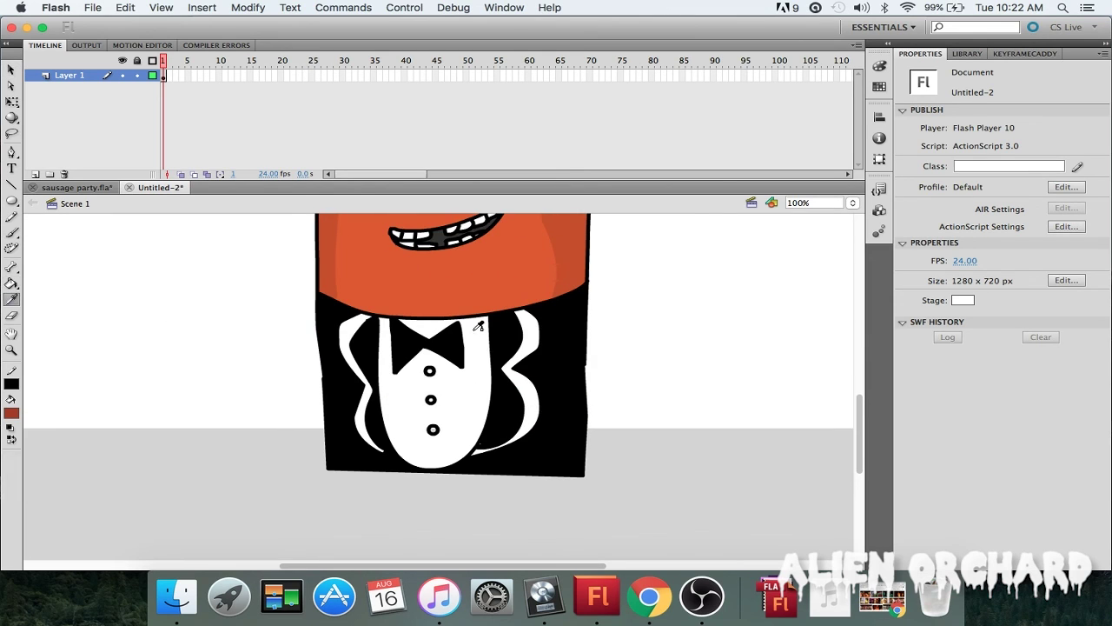
{"action": "left_click", "coordinate": [473, 339]}
{"action": "left_click", "coordinate": [11, 414]}
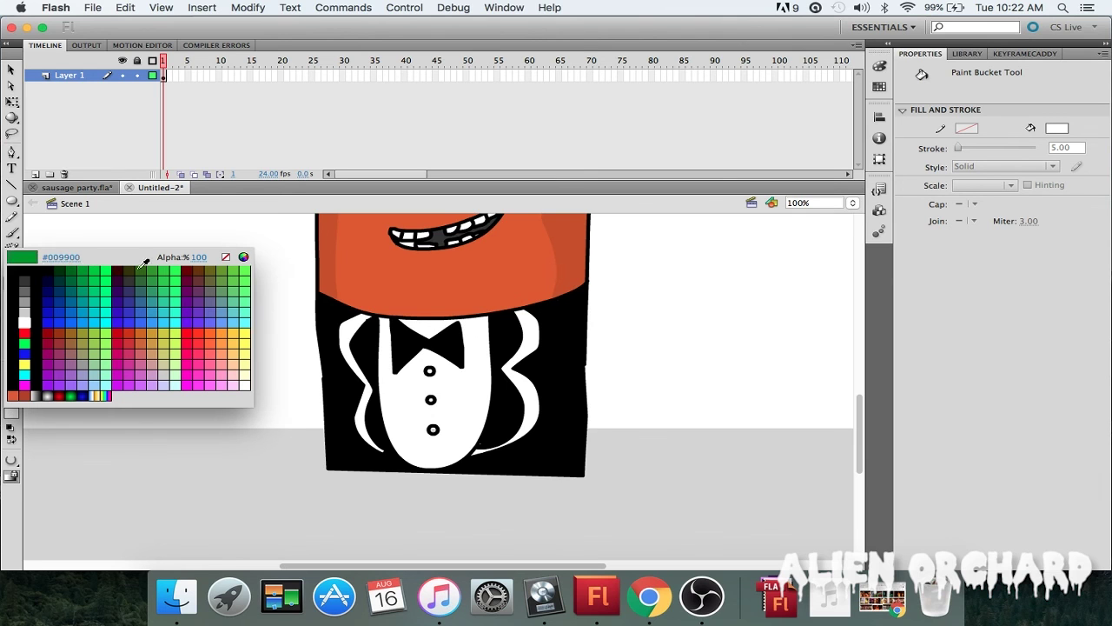
{"action": "left_click", "coordinate": [243, 256]}
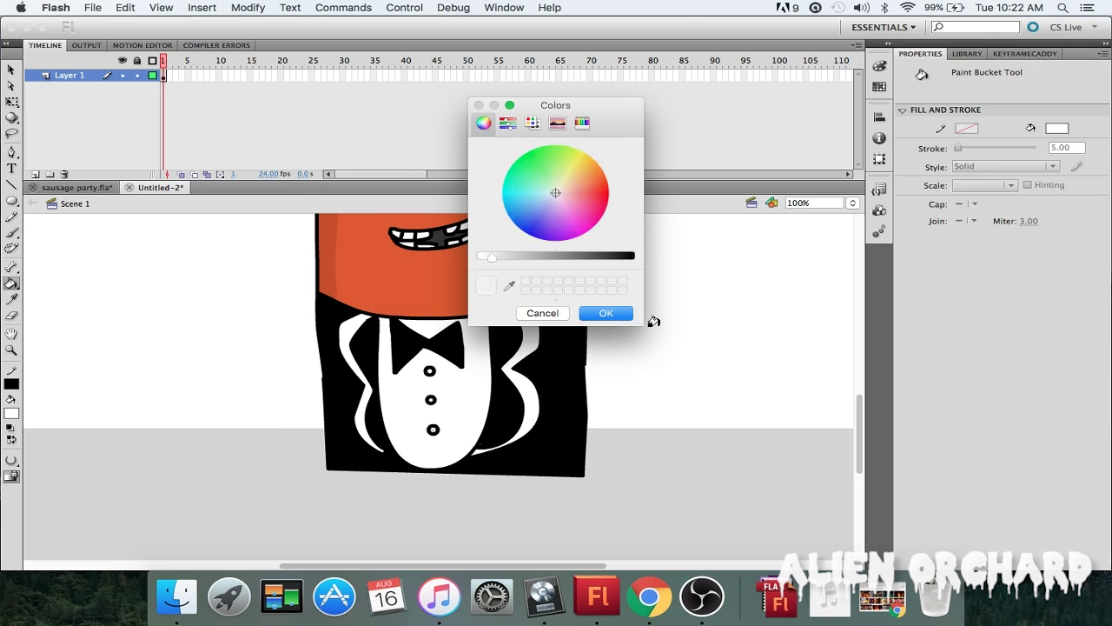
{"action": "left_click", "coordinate": [624, 318]}
- Paint light grey shading lines down the shirt's right side and under the bow tie with the Brush tool, undoing a misplaced stroke
{"action": "left_click", "coordinate": [11, 232]}
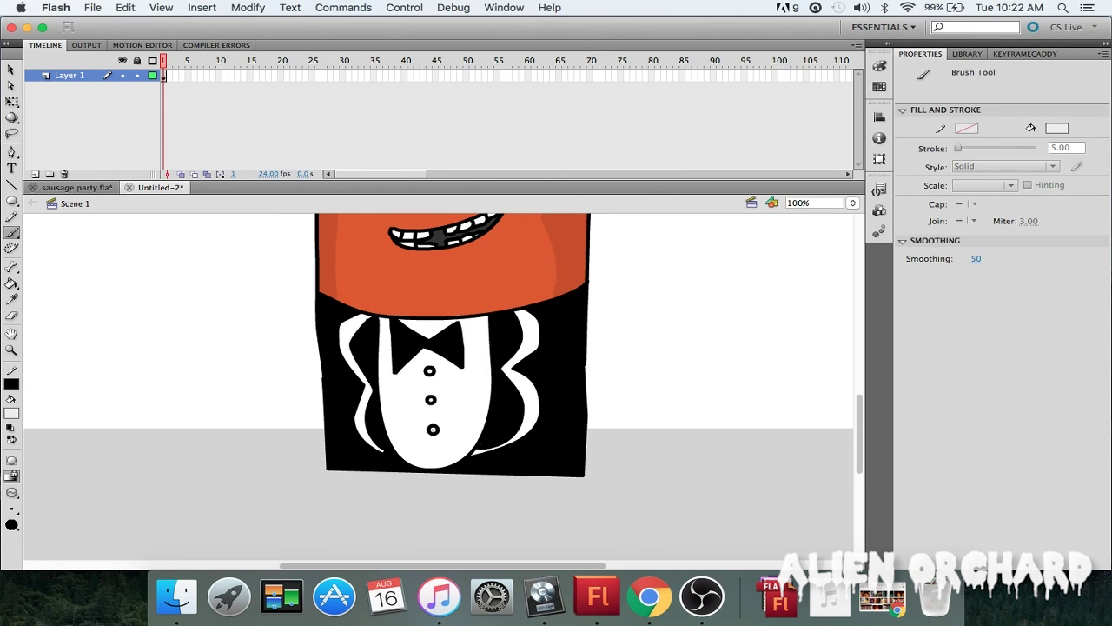
{"action": "mouse_move", "coordinate": [471, 318]}
{"action": "left_mouse_down"}
{"action": "mouse_move", "coordinate": [477, 385]}
{"action": "mouse_move", "coordinate": [462, 435]}
{"action": "mouse_move", "coordinate": [426, 468]}
{"action": "left_mouse_up"}
{"action": "left_click_drag", "start_coordinate": [453, 372], "coordinate": [432, 352]}
{"action": "key", "text": "super+z"}
{"action": "mouse_move", "coordinate": [463, 322]}
{"action": "left_mouse_down"}
{"action": "mouse_move", "coordinate": [464, 380]}
{"action": "mouse_move", "coordinate": [440, 363]}
{"action": "left_mouse_up"}
- Fill the strip between the shading line and the shirt's right edge with light grey, undoing the misplaced fill on the shirt front
{"action": "left_click", "coordinate": [11, 283]}
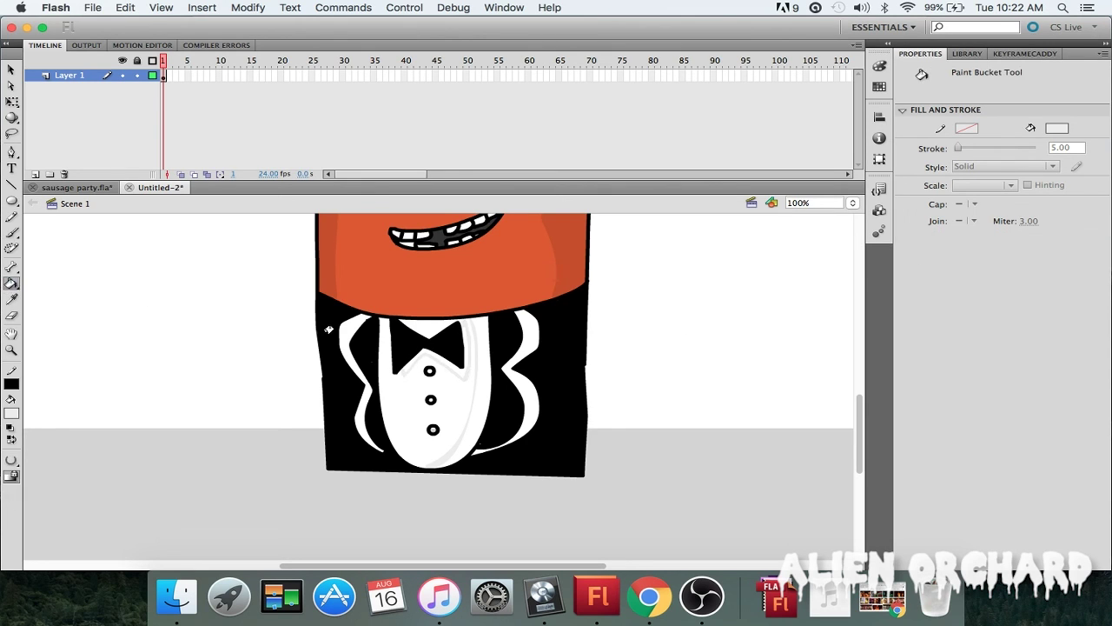
{"action": "left_click", "coordinate": [419, 356]}
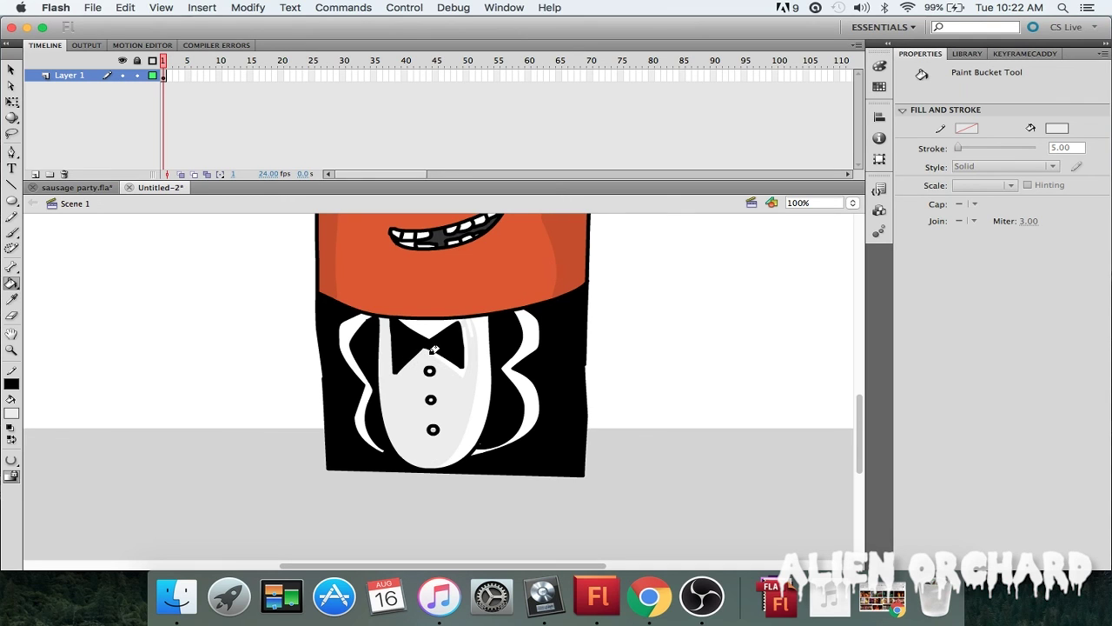
{"action": "key", "text": "super+z"}
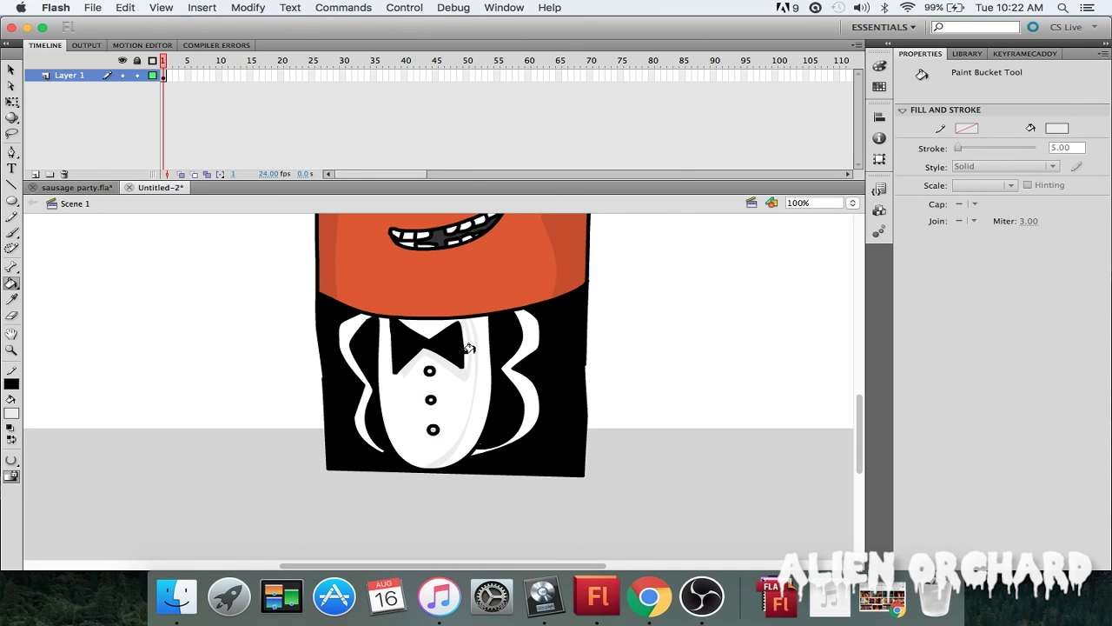
{"action": "left_click", "coordinate": [472, 330]}
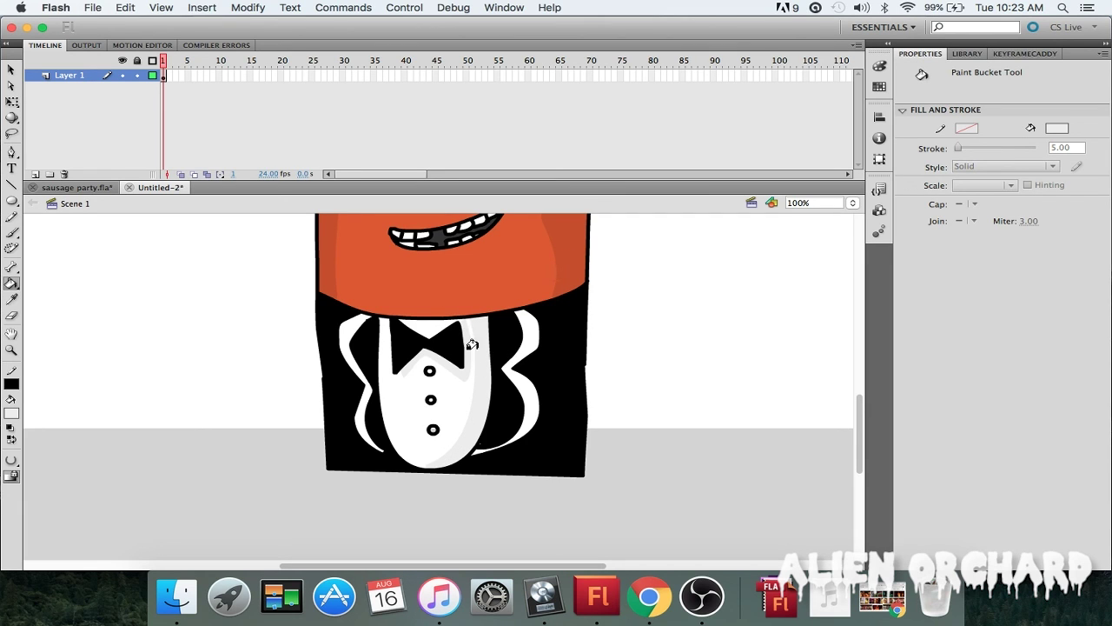
- Examine the shaded character up close and as a whole, from the head to the jacket
{"action": "scroll", "coordinate": [790, 371], "scroll_direction": "up", "scroll_amount": 3}
{"action": "scroll", "coordinate": [790, 371], "scroll_direction": "up", "scroll_amount": 3}
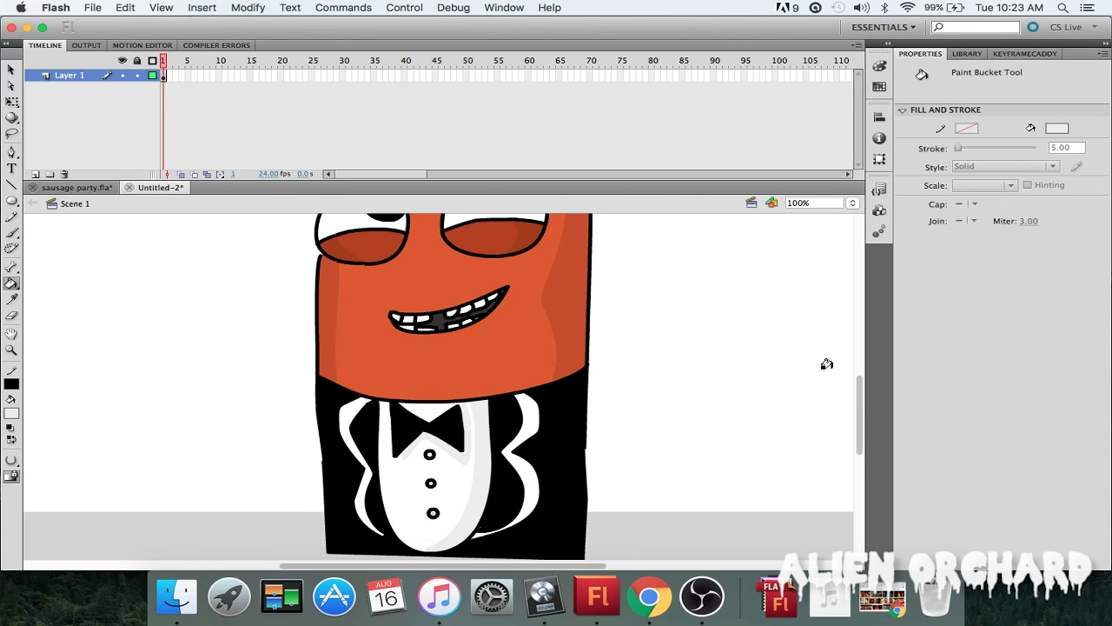
{"action": "left_click", "coordinate": [12, 232]}
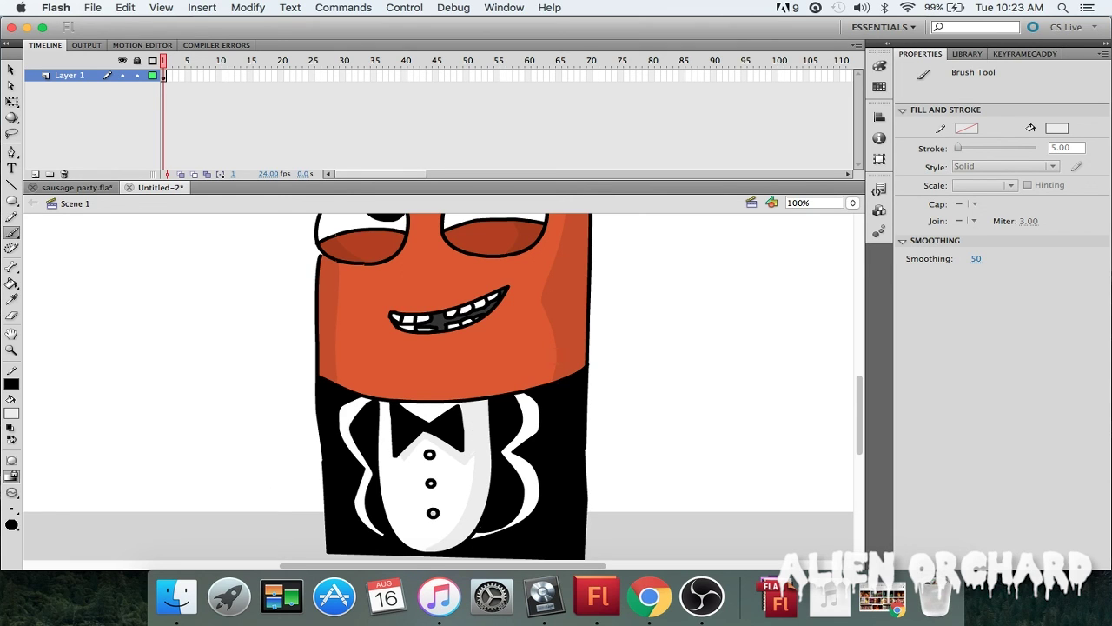
{"action": "scroll", "coordinate": [597, 423], "scroll_direction": "up", "scroll_amount": 5}
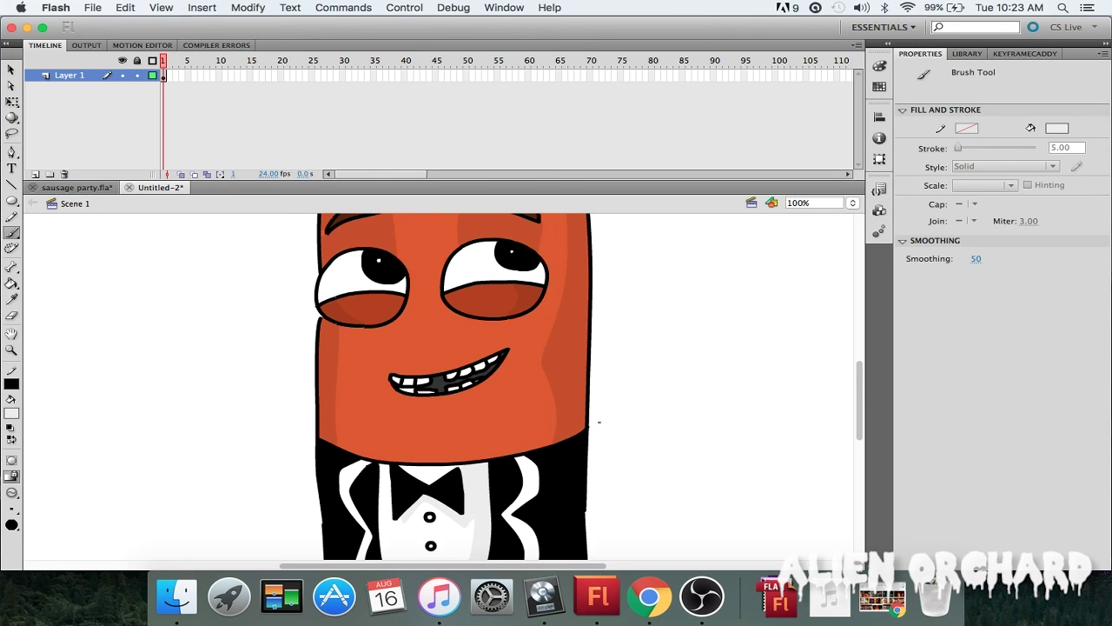
{"action": "scroll", "coordinate": [597, 423], "scroll_direction": "up", "scroll_amount": 5}
{"action": "scroll", "coordinate": [564, 391], "scroll_direction": "down", "scroll_amount": 10}
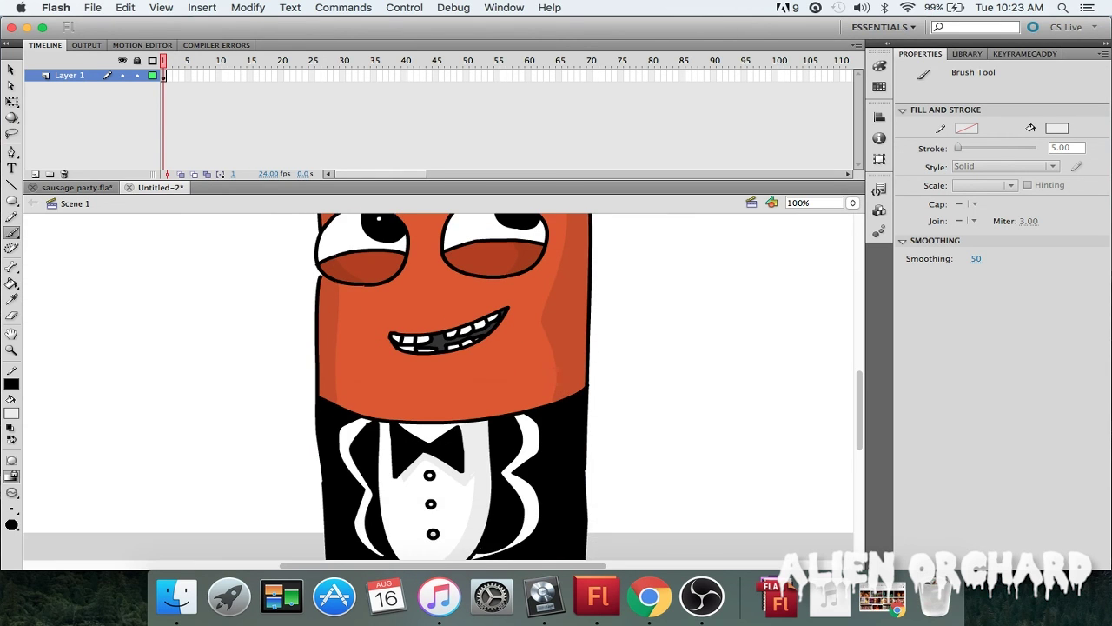
{"action": "scroll", "coordinate": [569, 404], "scroll_direction": "up", "scroll_amount": 4}
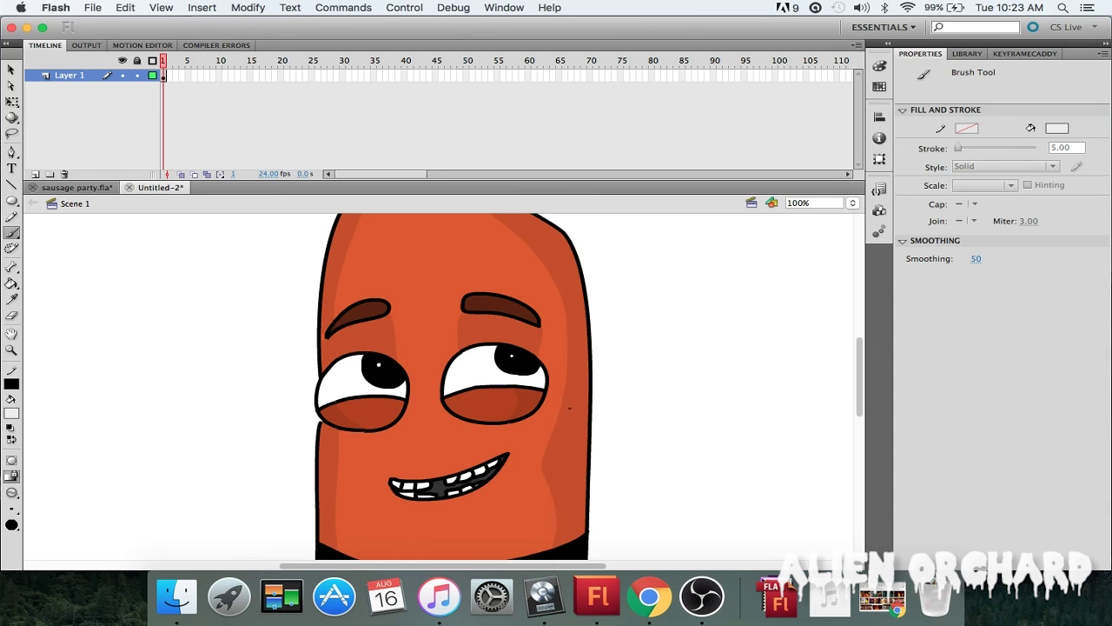
{"action": "scroll", "coordinate": [609, 413], "scroll_direction": "up", "scroll_amount": 1}
{"action": "key", "text": "super+minus"}
{"action": "key", "text": "super+minus"}
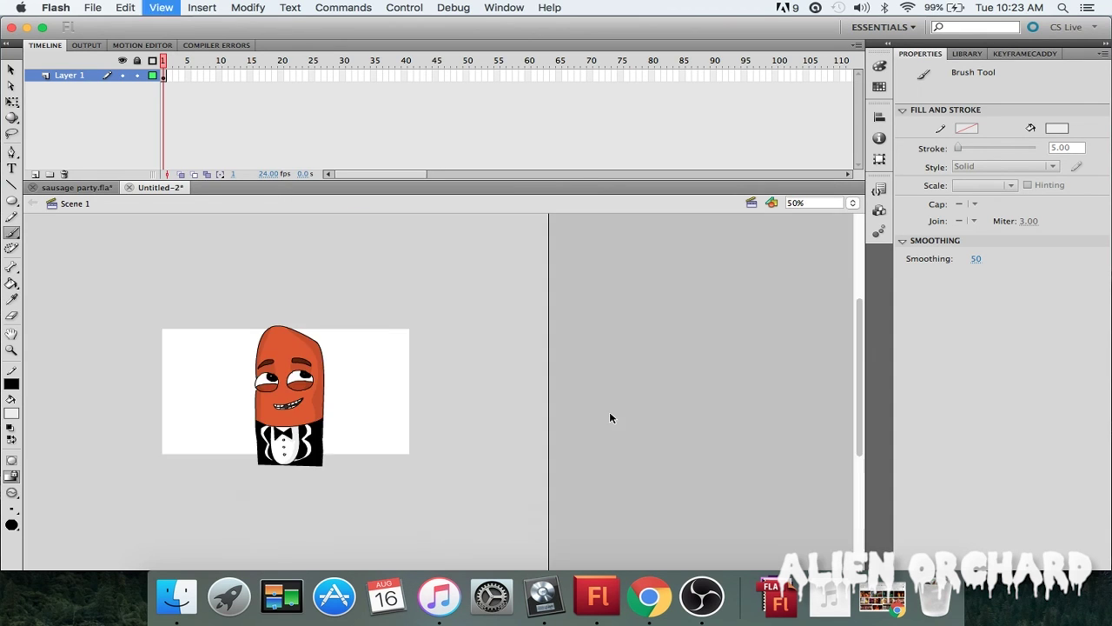
{"action": "key", "text": "super+equal"}
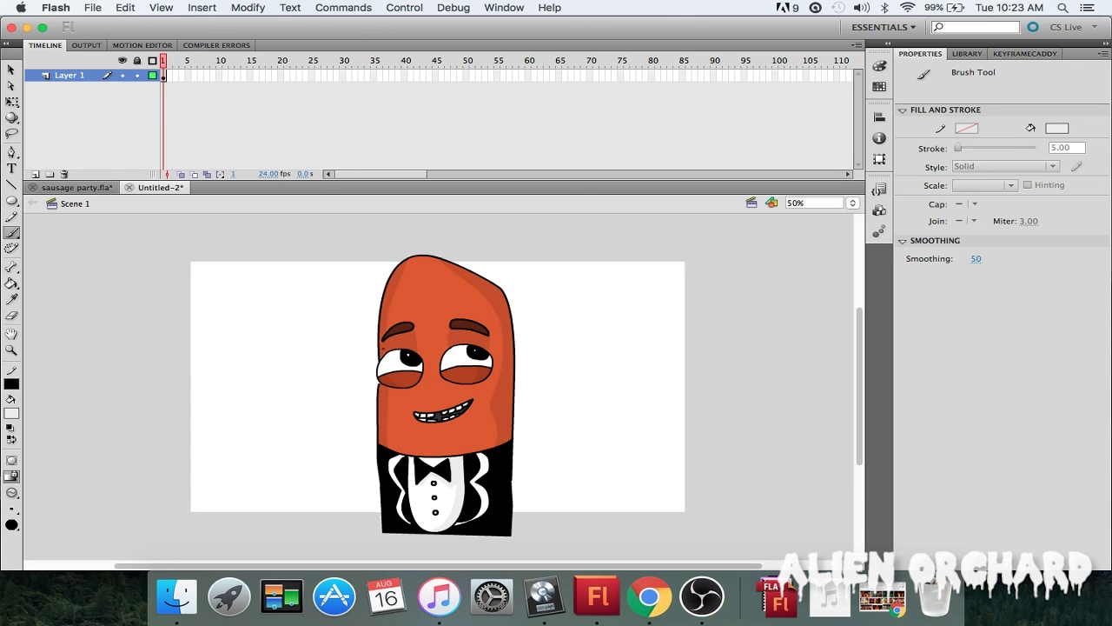
{"action": "scroll", "coordinate": [546, 495], "scroll_direction": "up", "scroll_amount": 2}
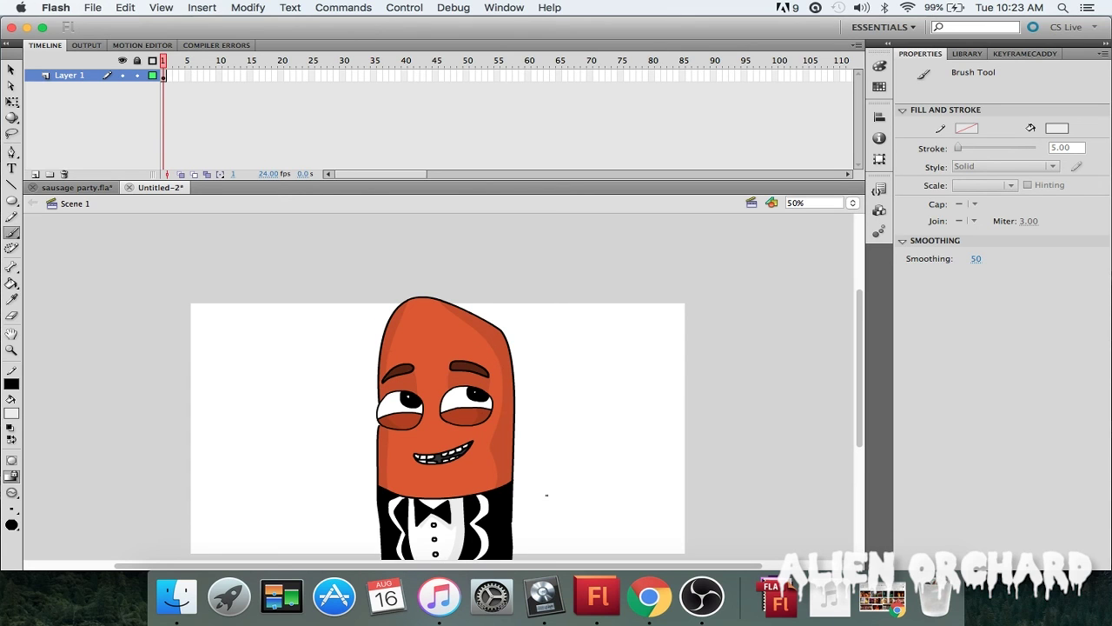